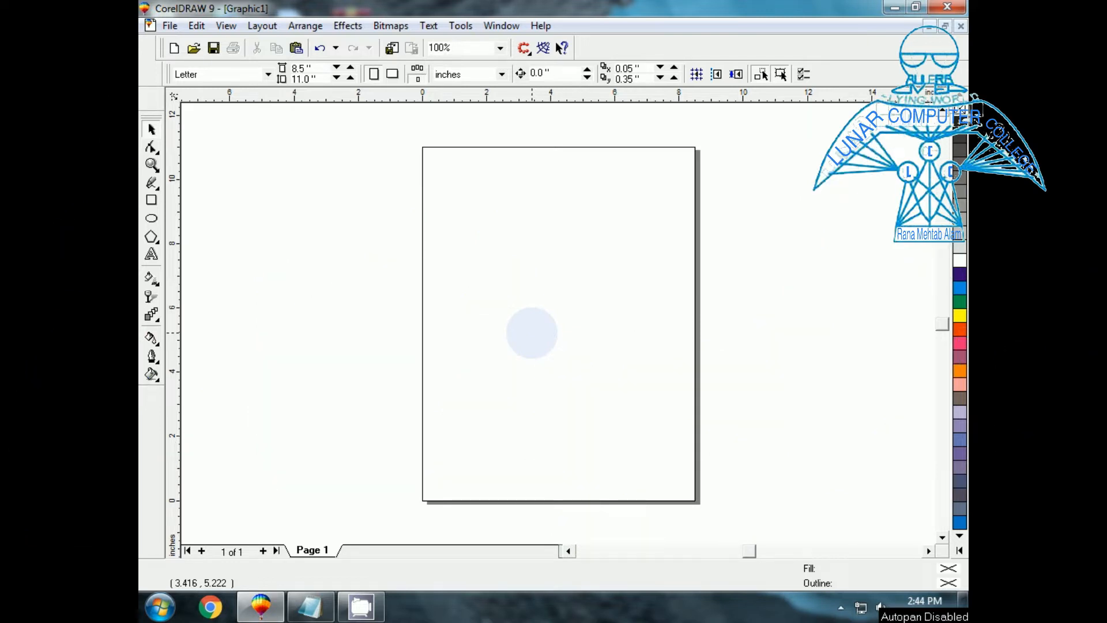
Browse the Text and Bitmaps menus without choosing any command.
left_click(438, 25)
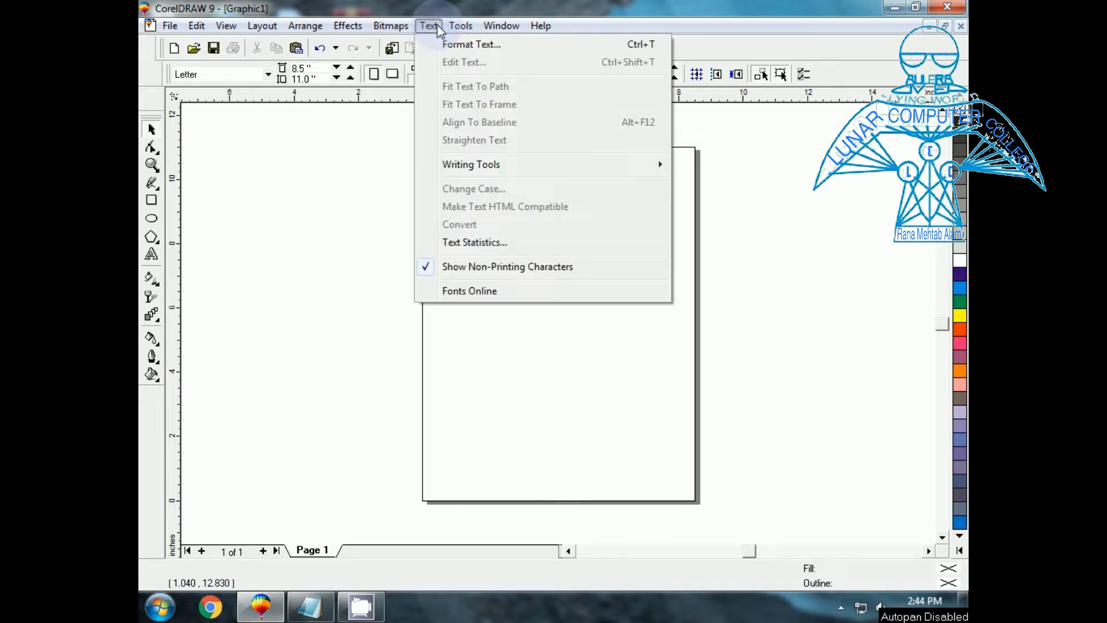
left_click(502, 400)
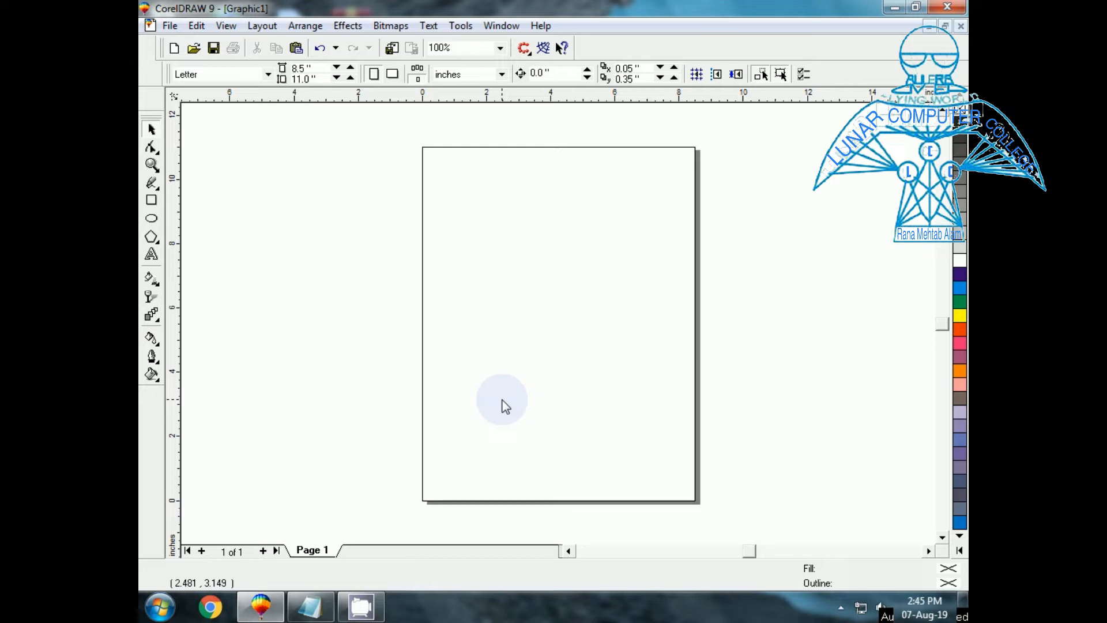
left_click(403, 30)
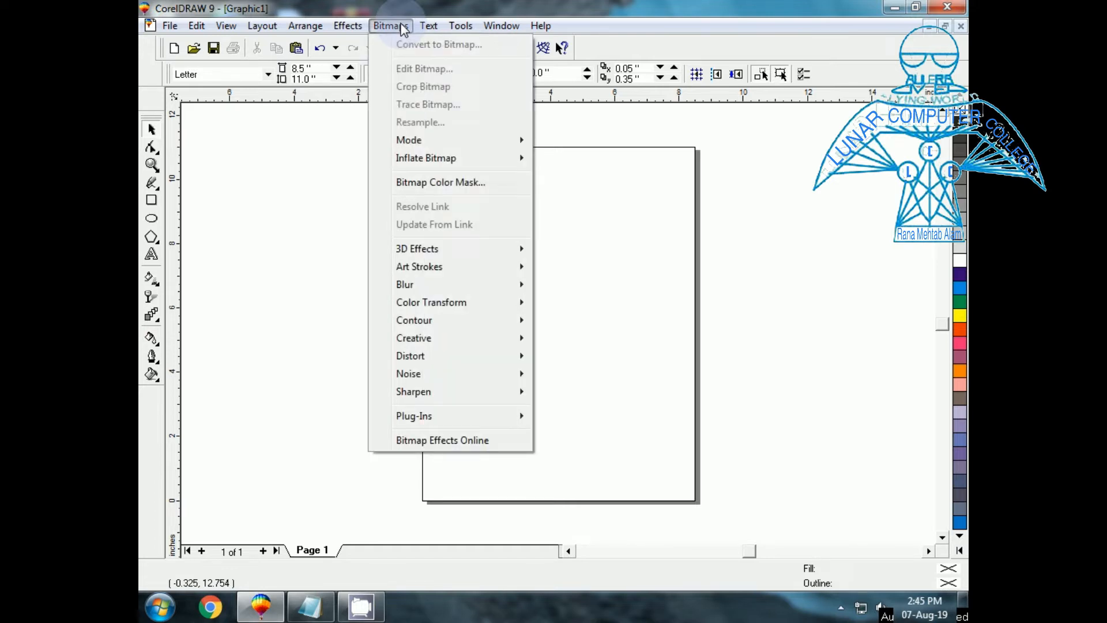
mouse_move(428, 27)
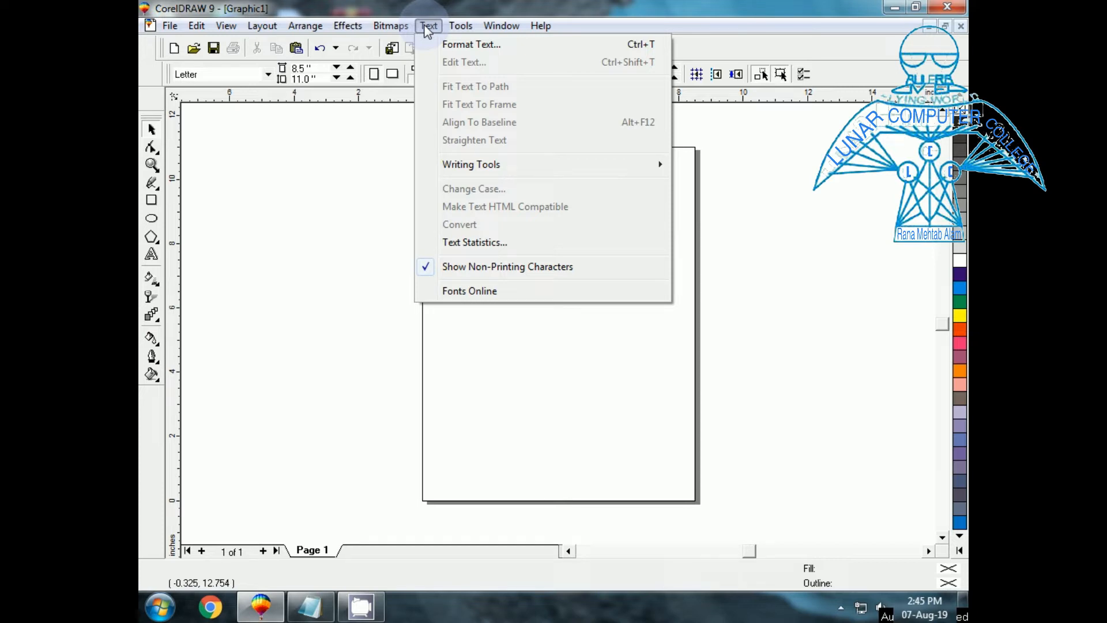
left_click(515, 345)
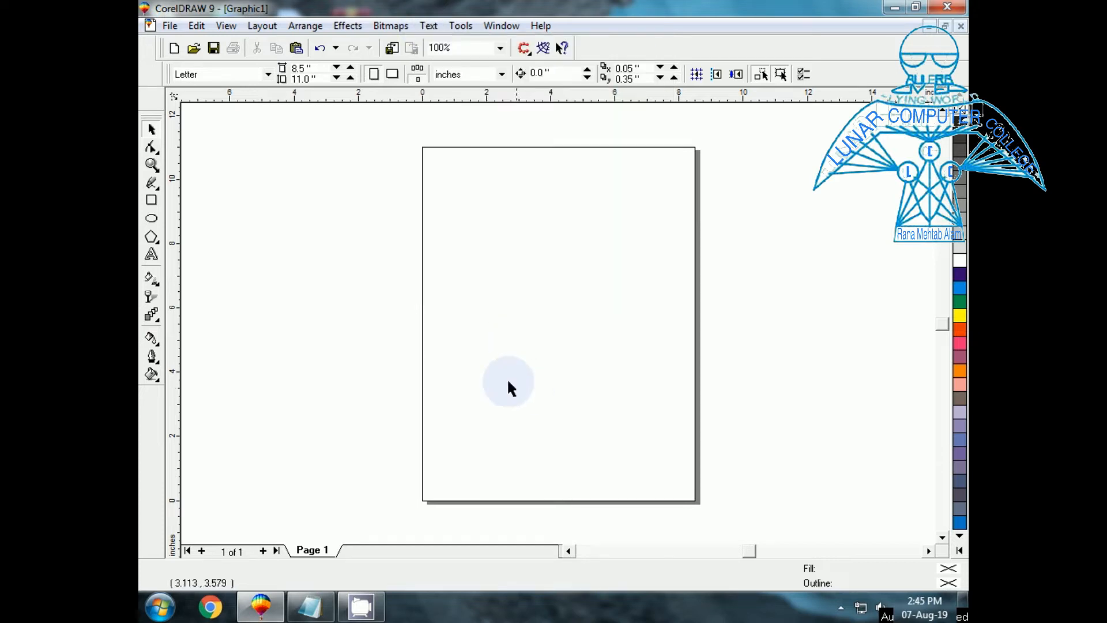
Type the person's full name as artistic text near the page's top-left and zoom to it.
left_click(152, 255)
left_click(465, 212)
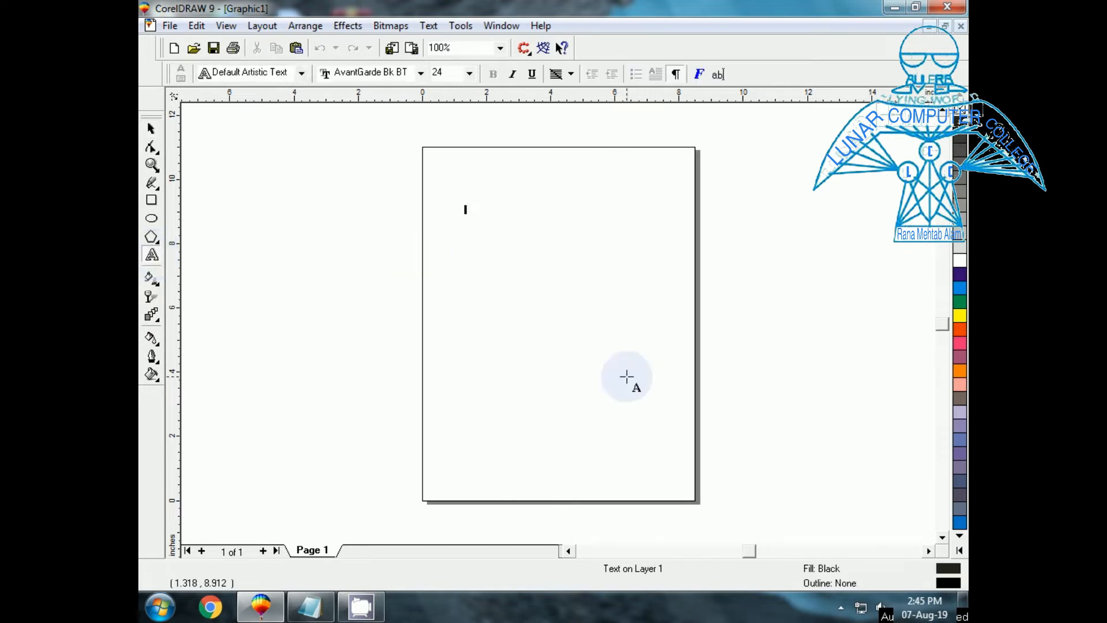
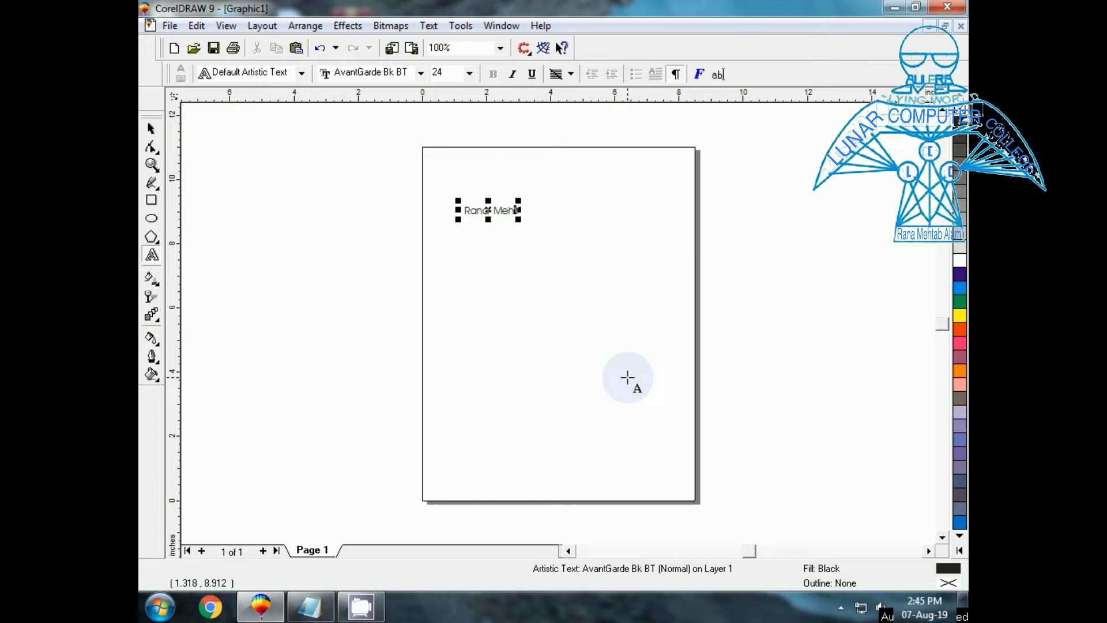
left_click(156, 130)
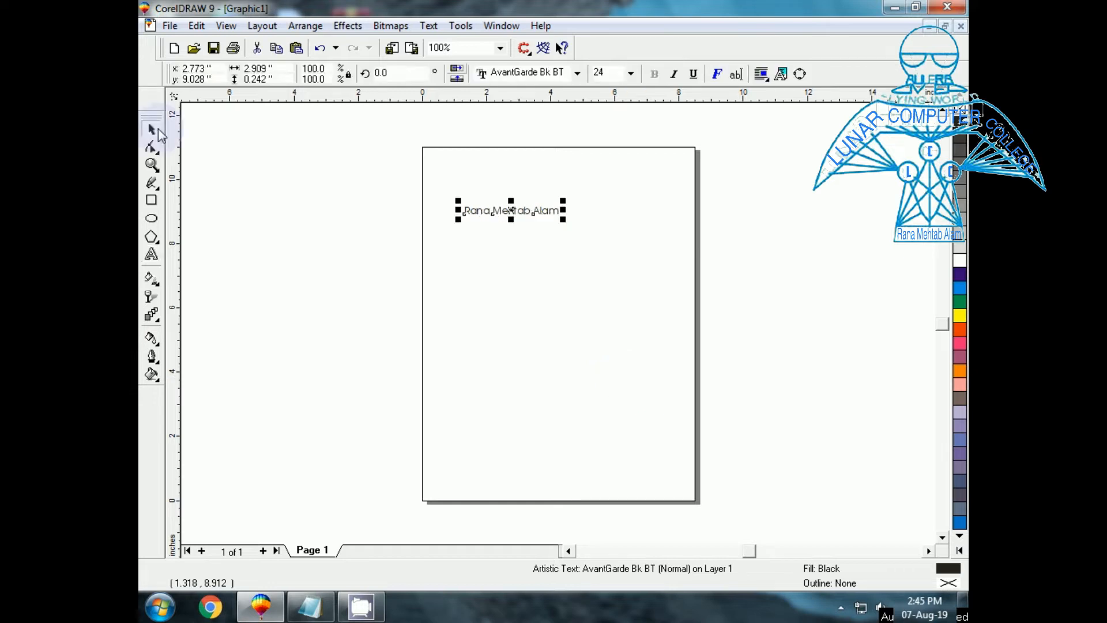
key("shift+F2")
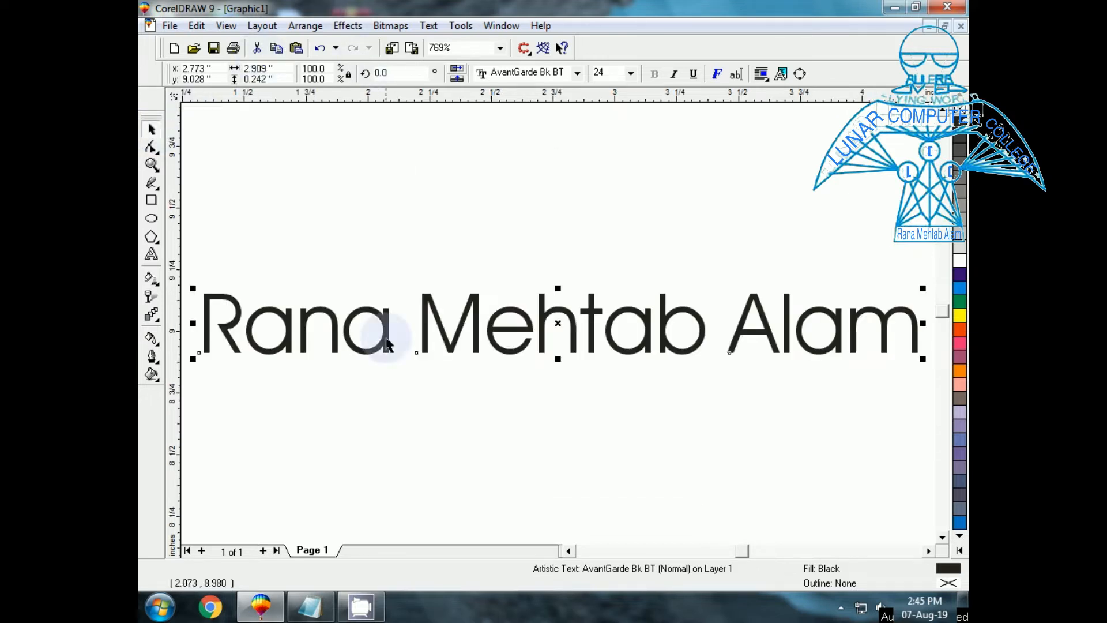
left_click(428, 26)
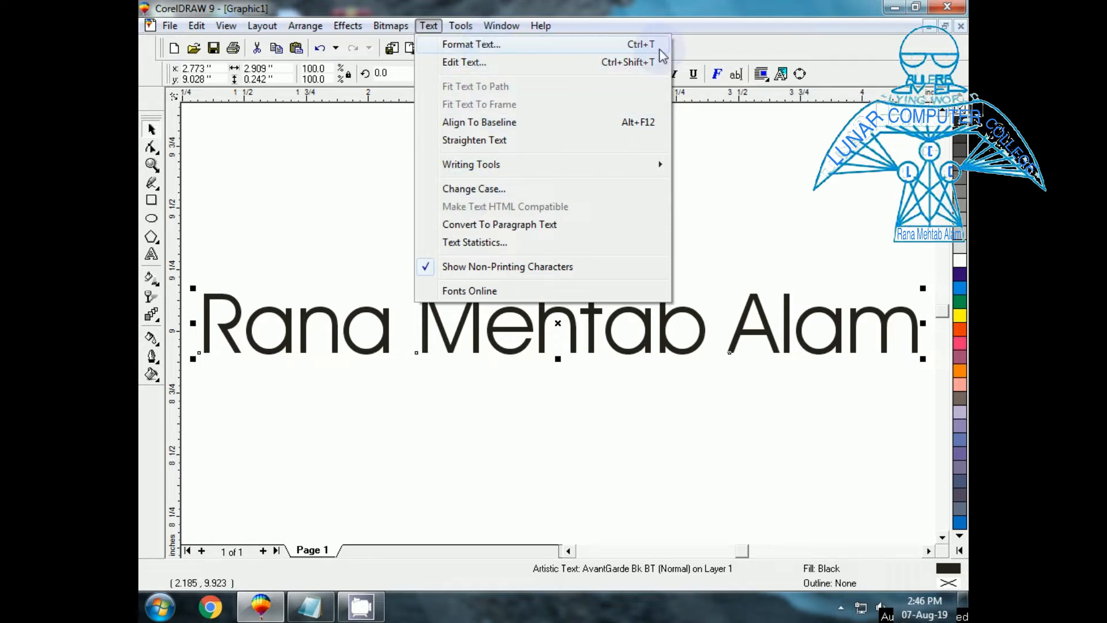
Set the name to BankGothic Md BT, 27 pt, with a Double Thin Word underline.
left_click(586, 45)
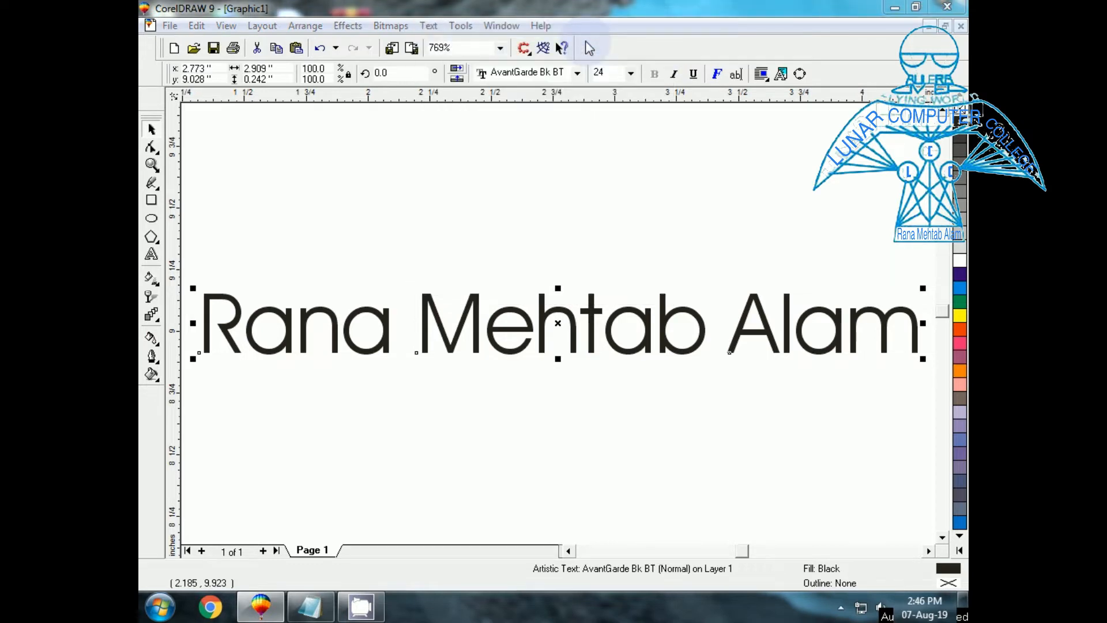
left_click_drag(430, 163, 444, 137)
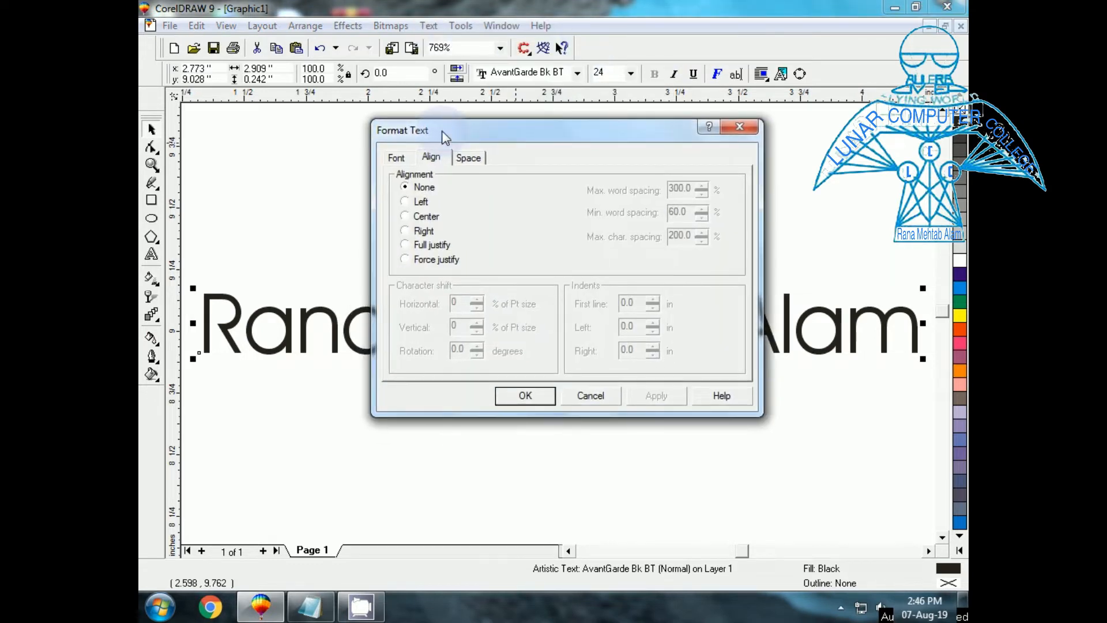
left_click(396, 159)
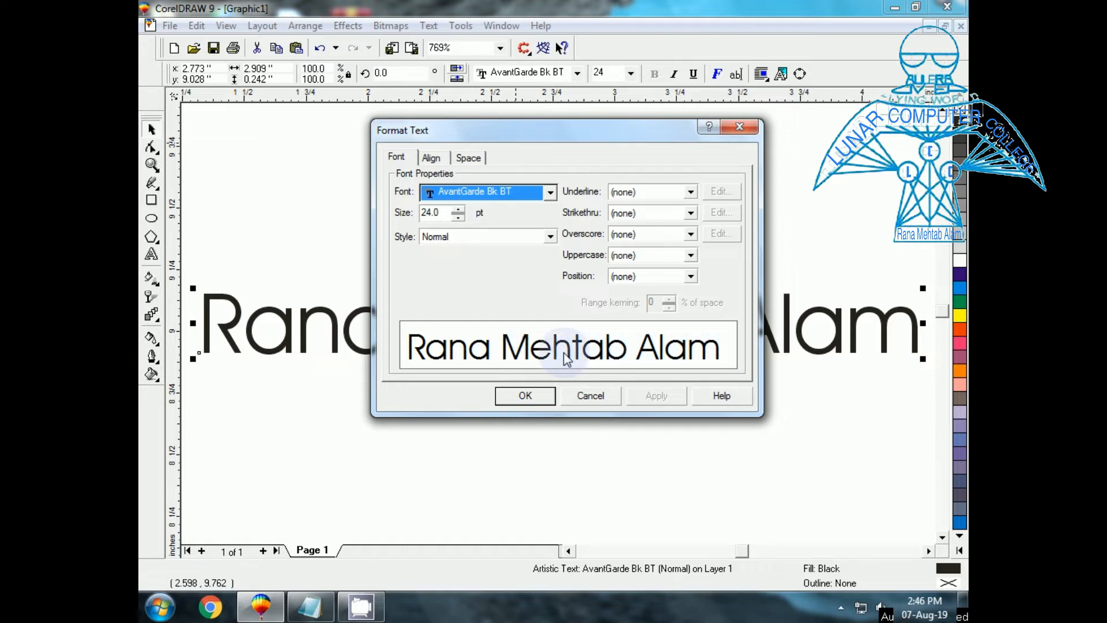
left_click(551, 192)
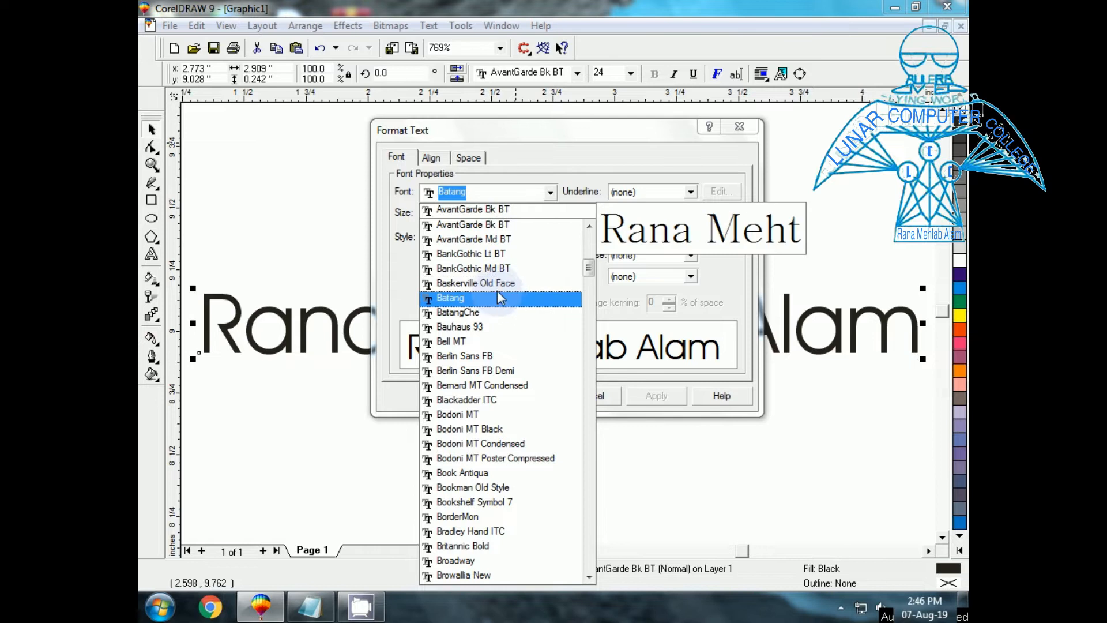
left_click(498, 269)
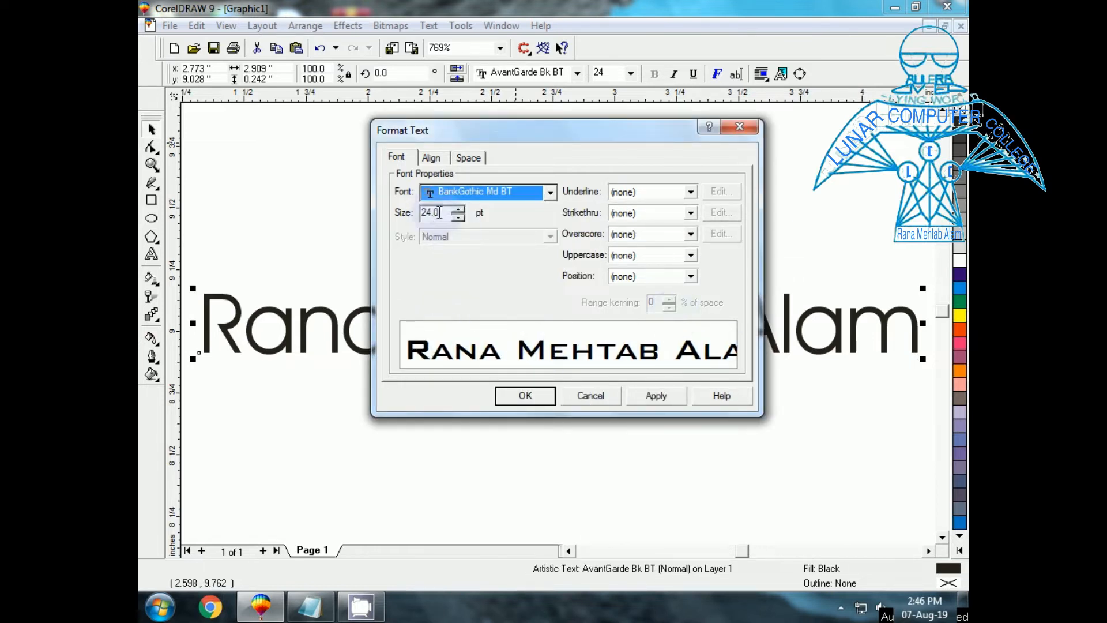
left_click(459, 210)
left_click(459, 210)
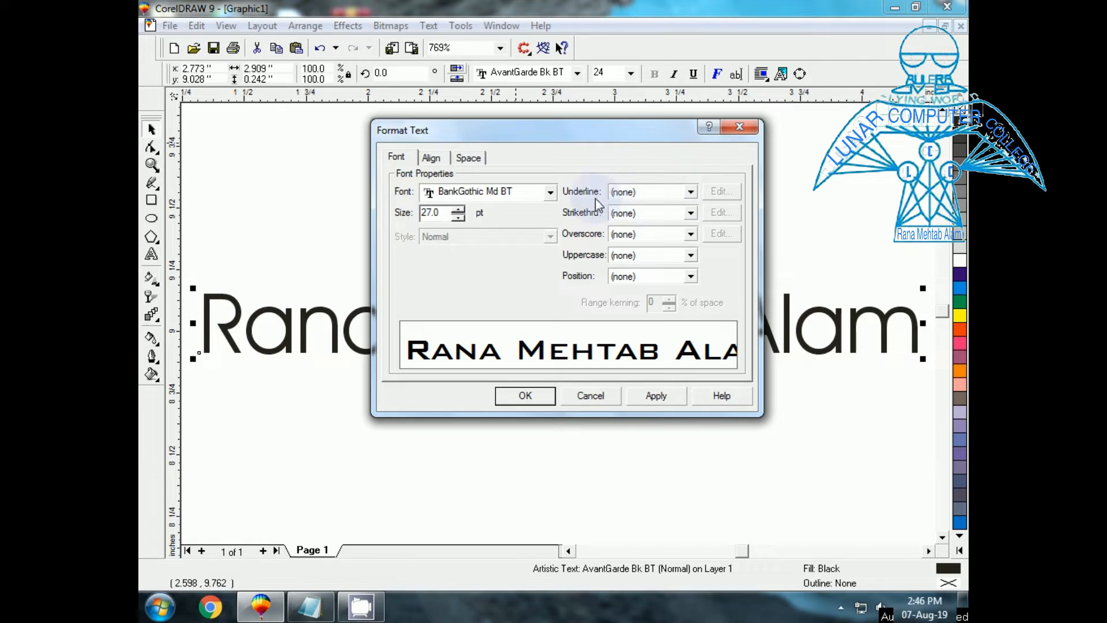
left_click(691, 191)
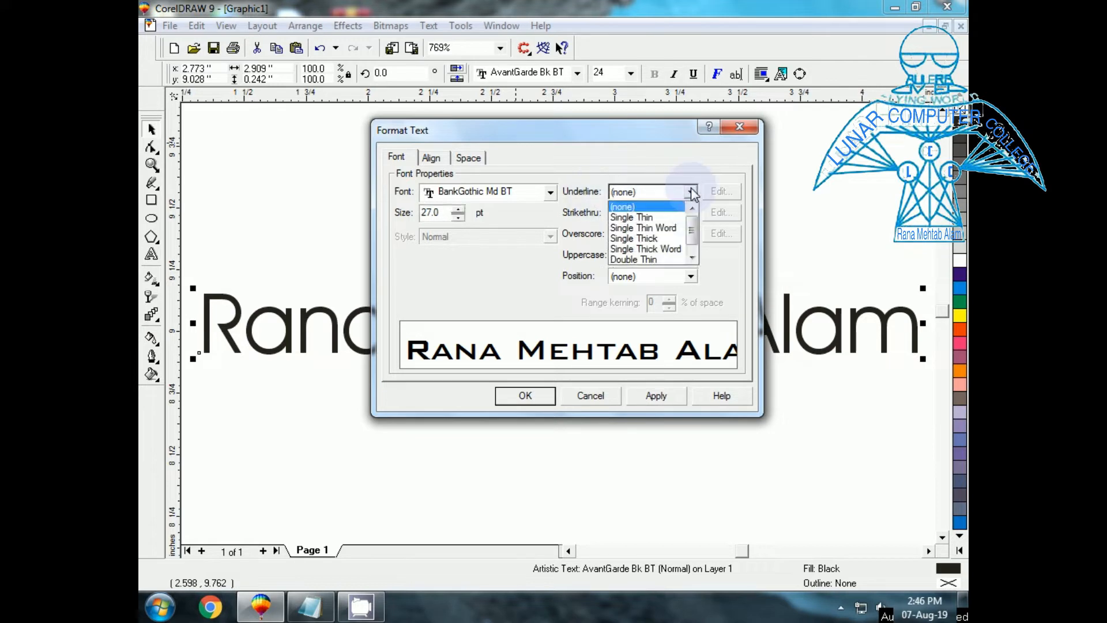
left_click_drag(692, 234, 694, 246)
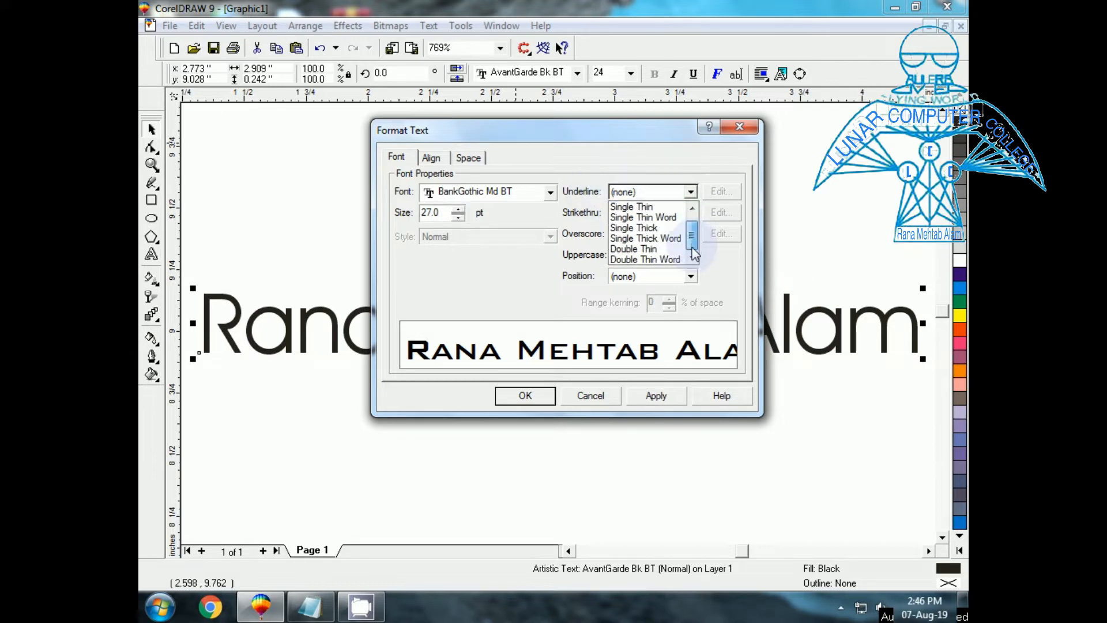
left_click(652, 263)
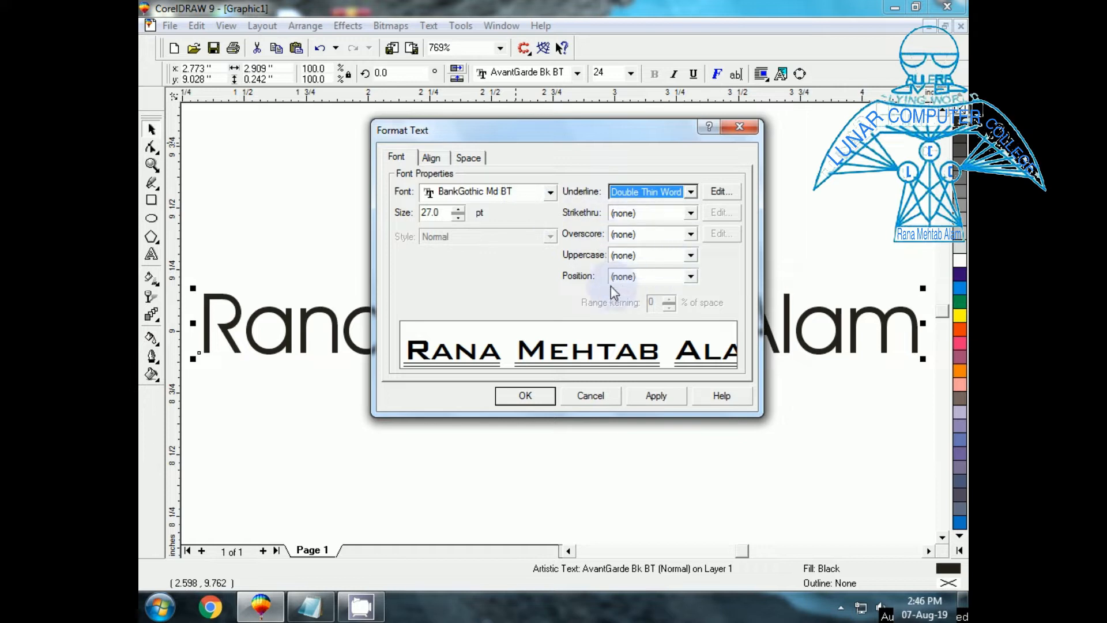
left_click(692, 276)
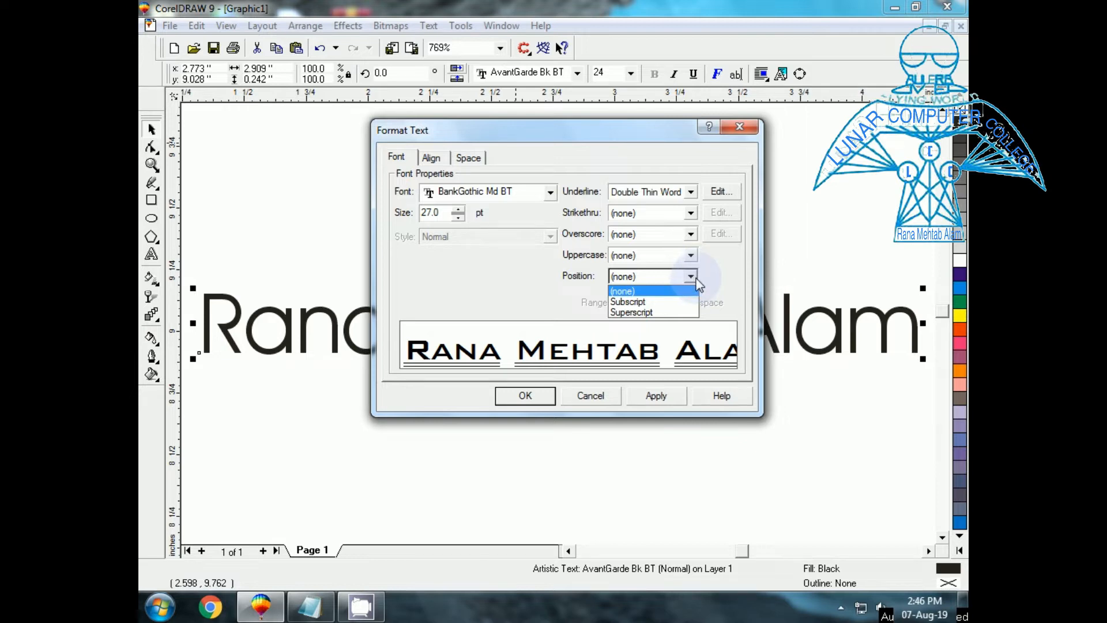
left_click(697, 282)
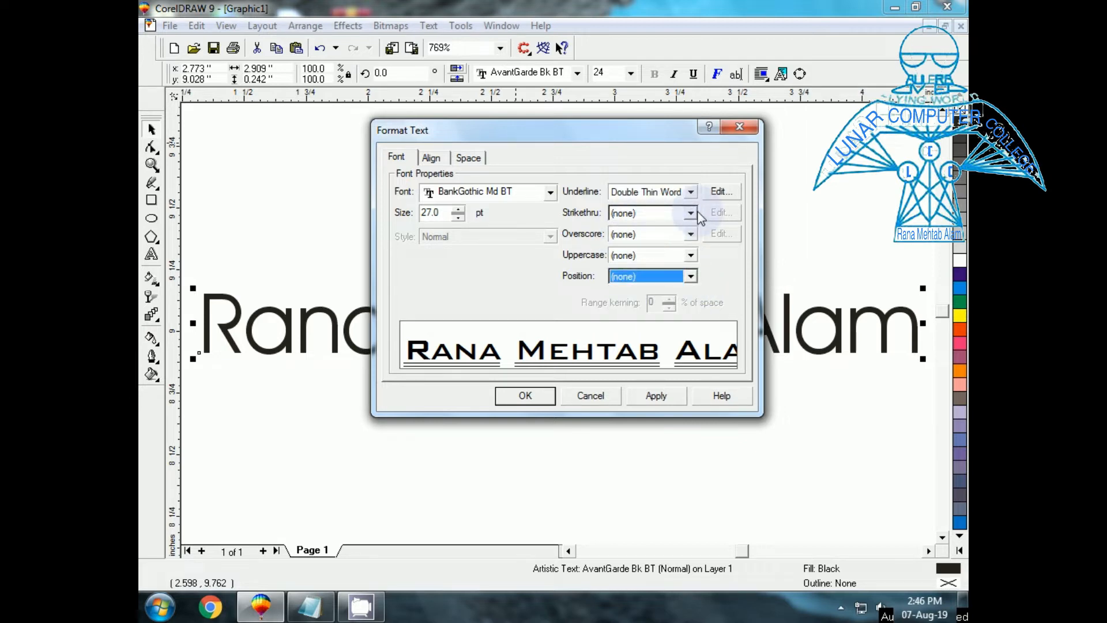
left_click(657, 397)
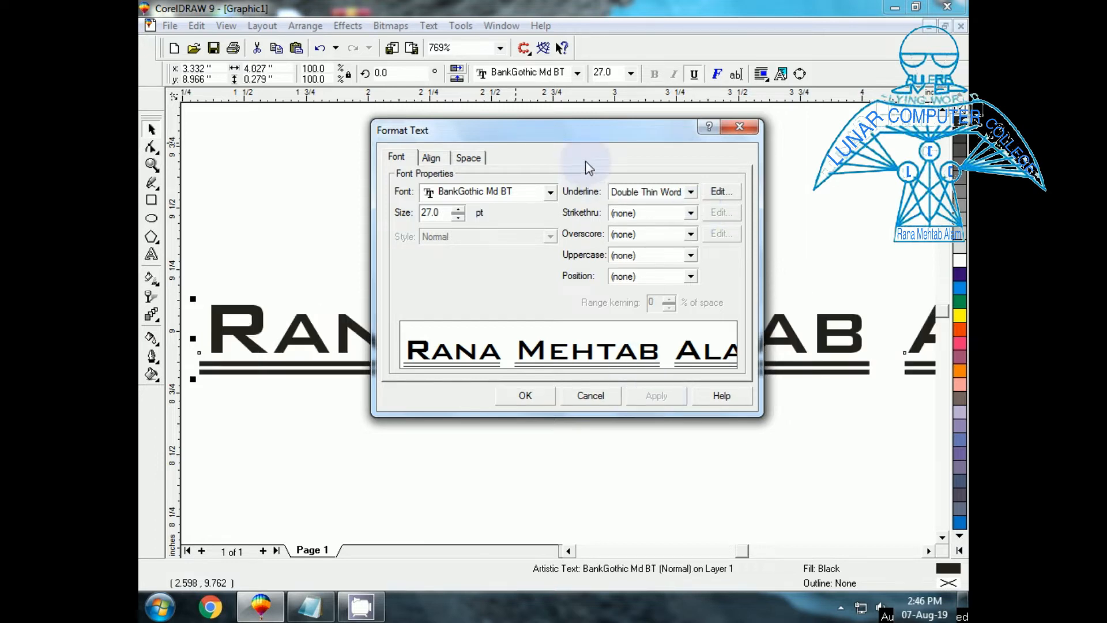
Check the strikethrough choices without changing them, then close the formatting window.
mouse_move(583, 129)
left_mouse_down()
mouse_move(500, 463)
mouse_move(621, 417)
mouse_move(611, 209)
mouse_move(606, 173)
mouse_move(584, 149)
left_mouse_up()
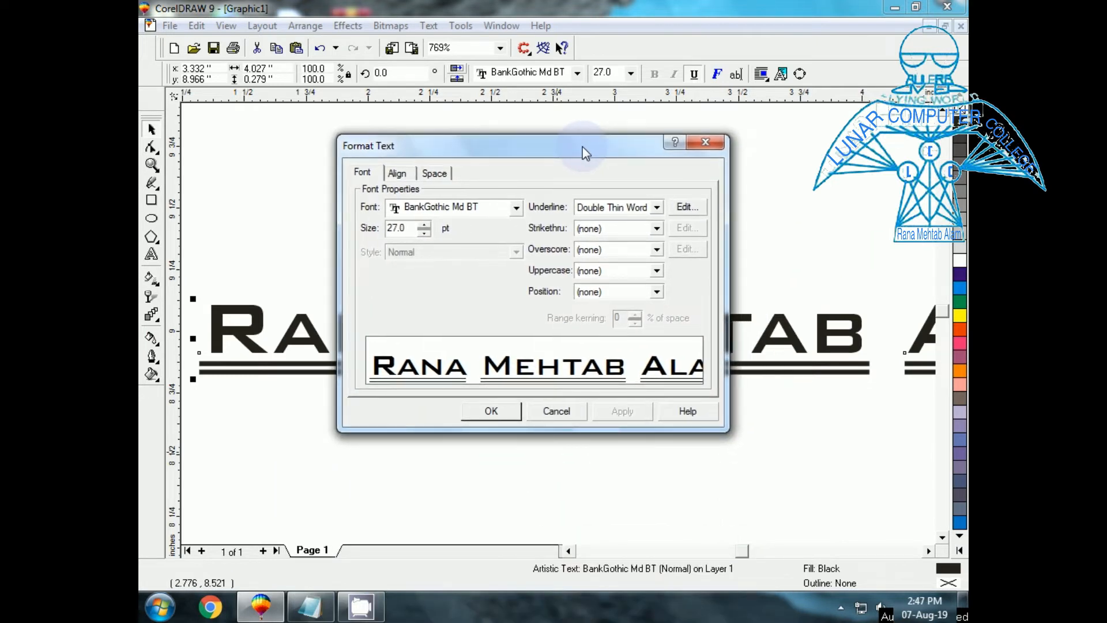
left_click(358, 173)
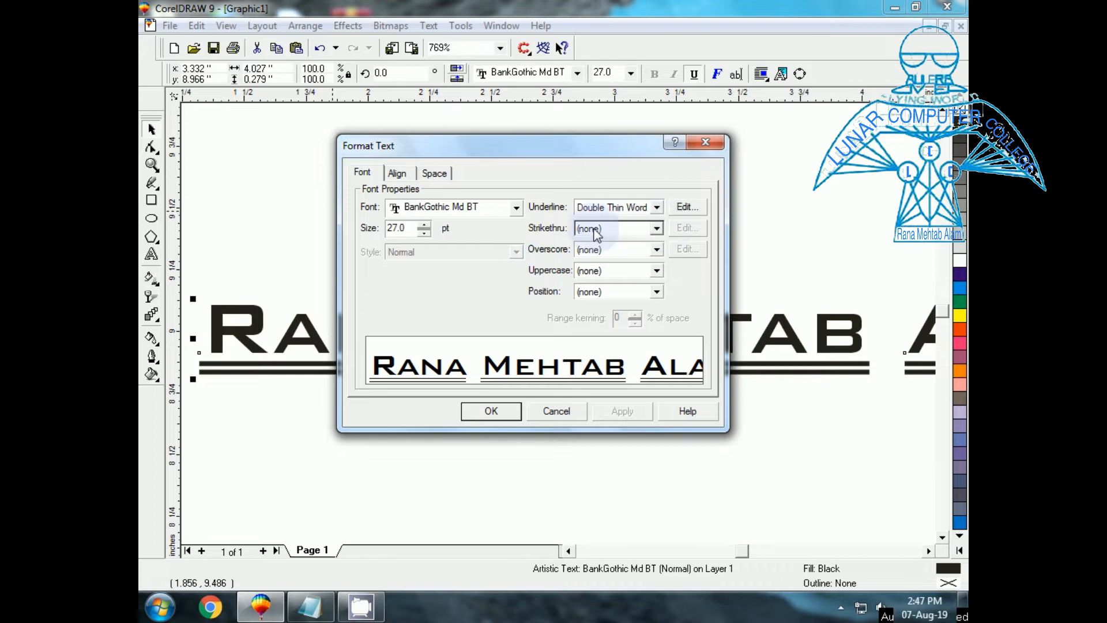
left_click(657, 229)
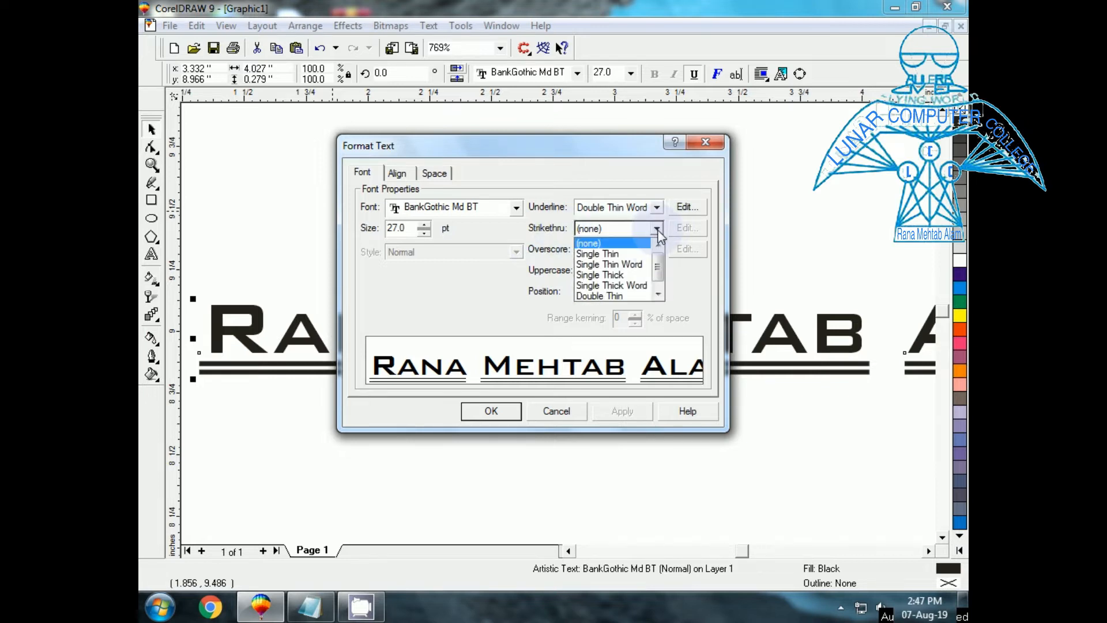
left_click(657, 228)
left_click(384, 463)
left_click(549, 412)
Select the middle name and apply a Single Thick Word strikethrough to it.
left_click(503, 331)
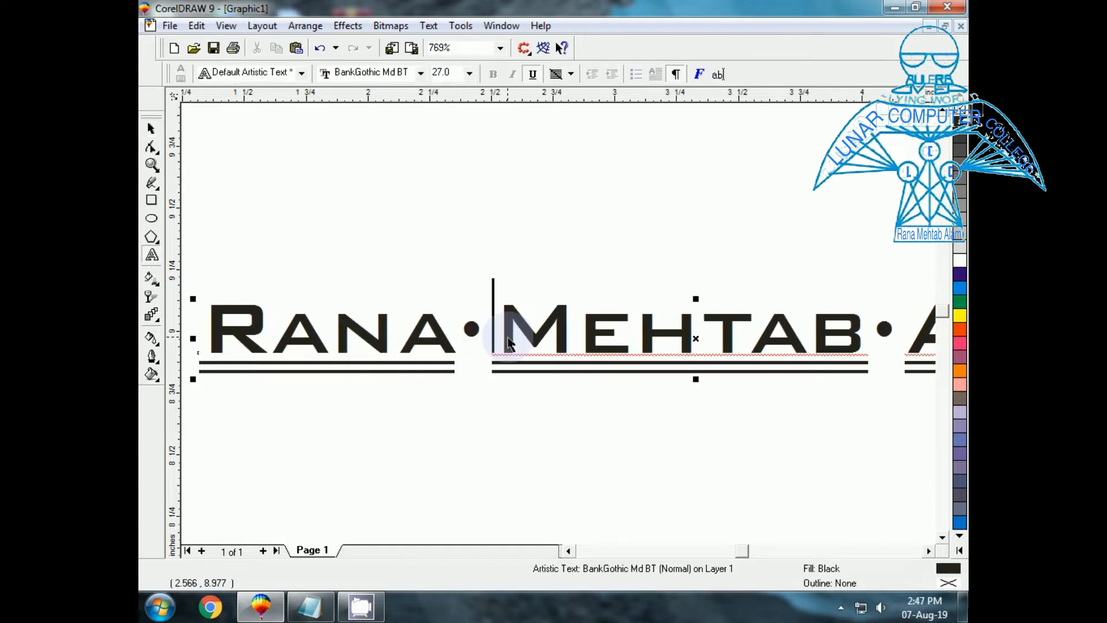
left_click_drag(506, 340, 865, 341)
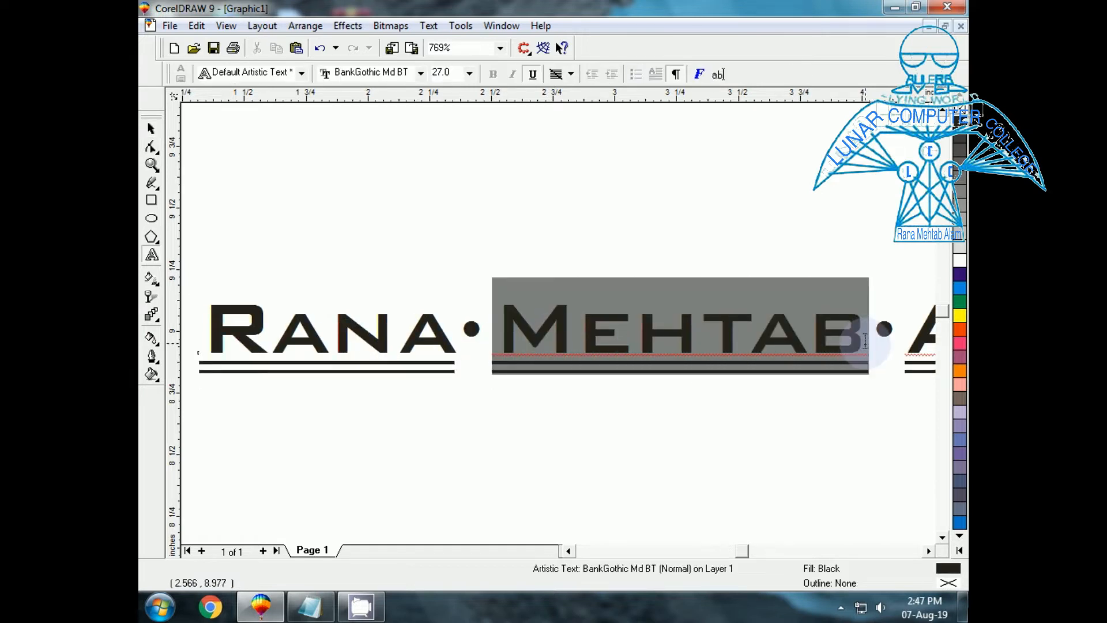
left_click(433, 26)
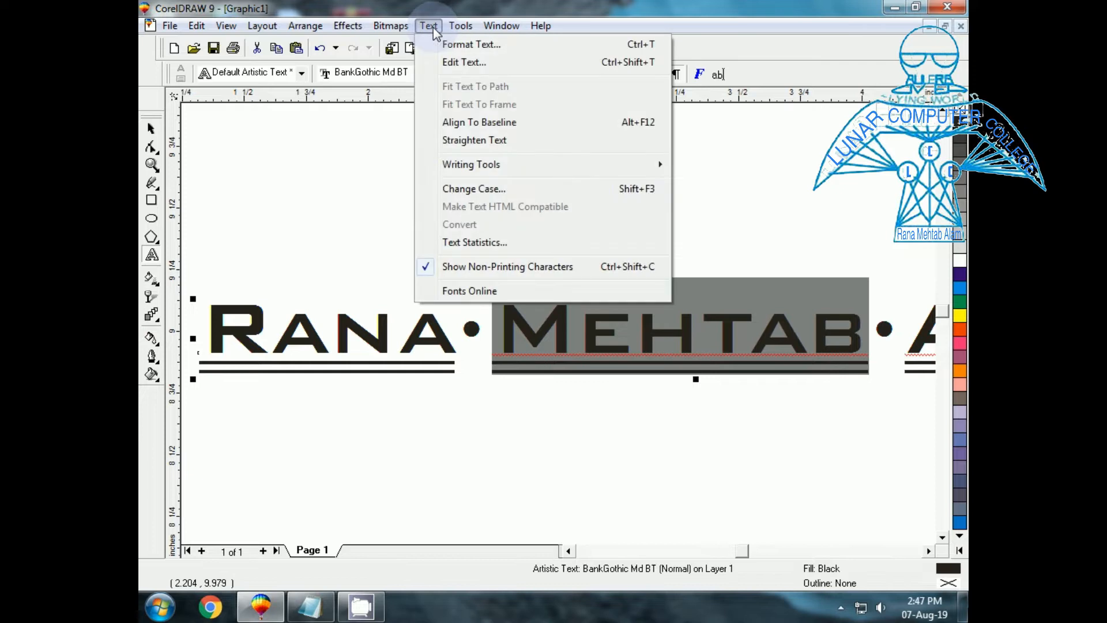
left_click(467, 45)
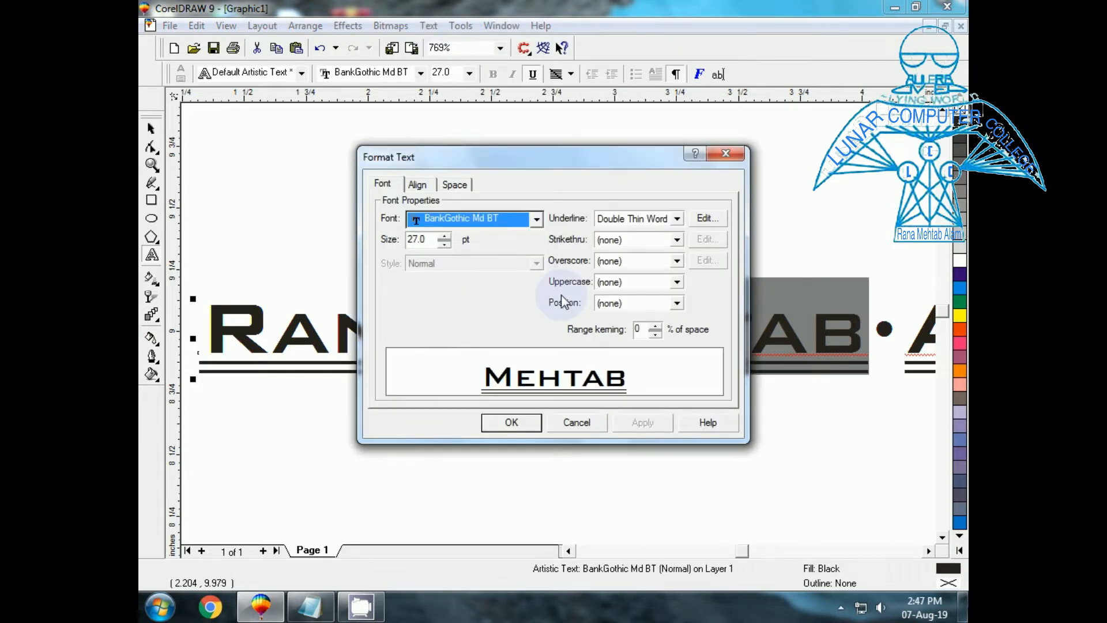
left_click(677, 240)
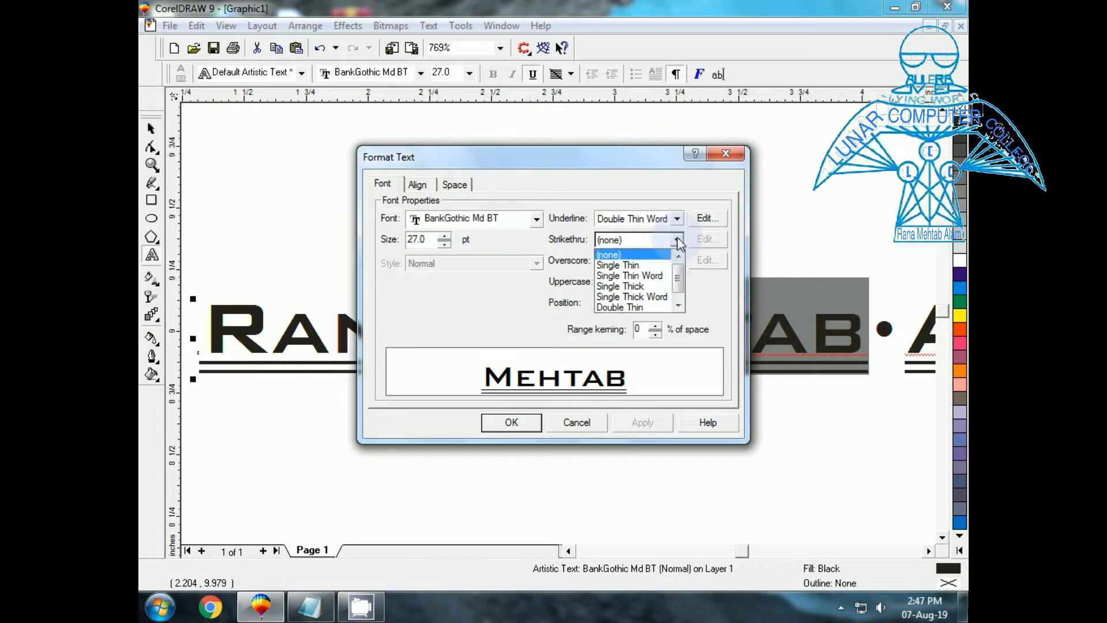
left_click(635, 297)
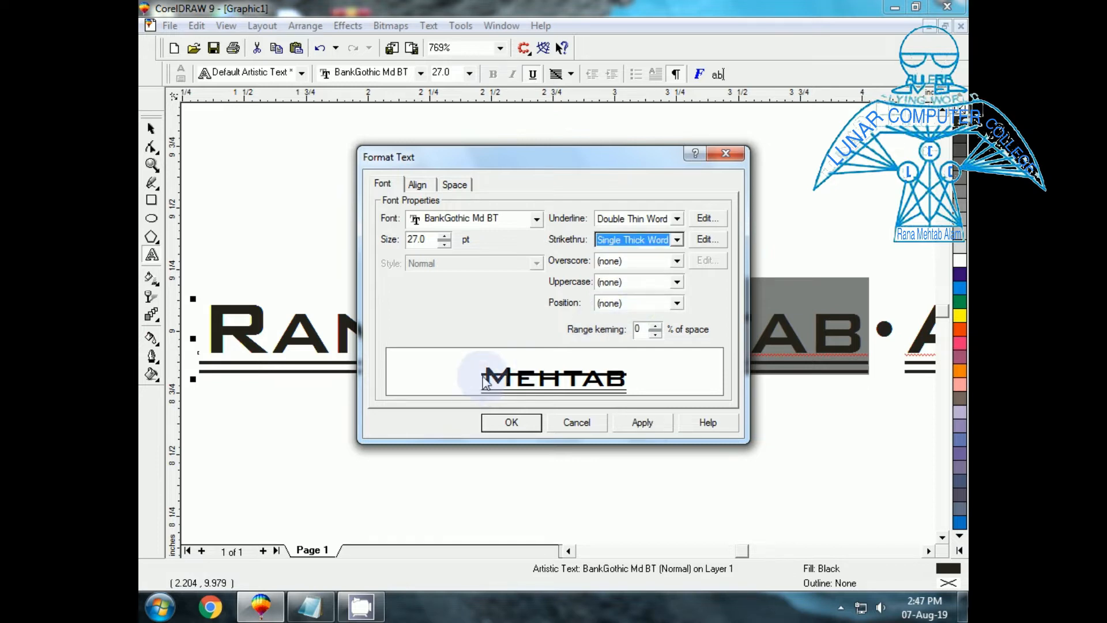
left_click(636, 424)
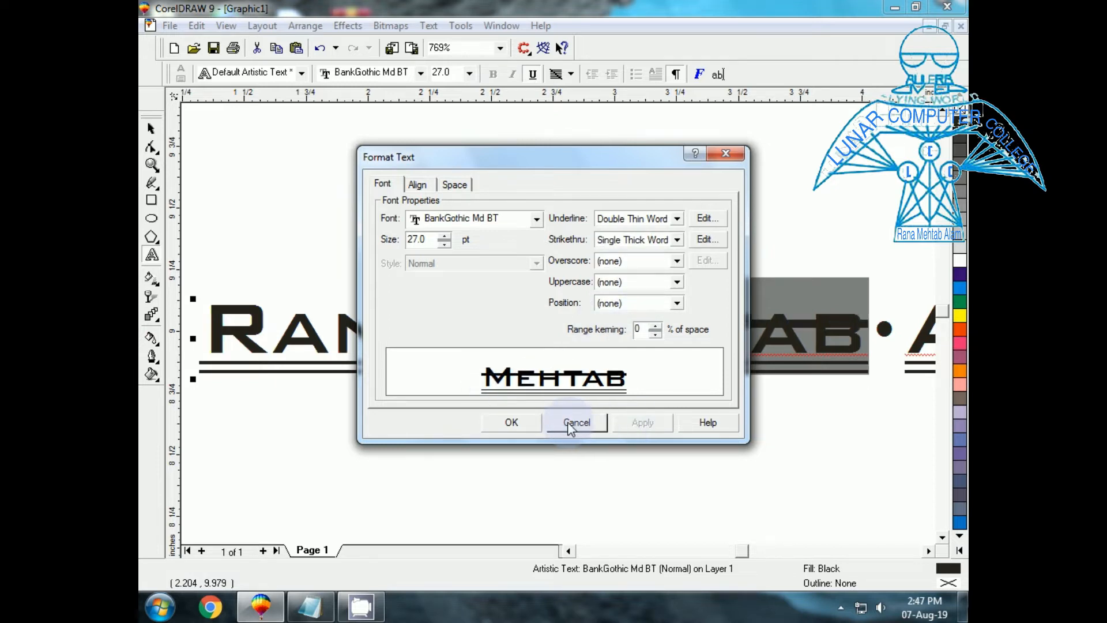
left_click(511, 422)
left_click(532, 447)
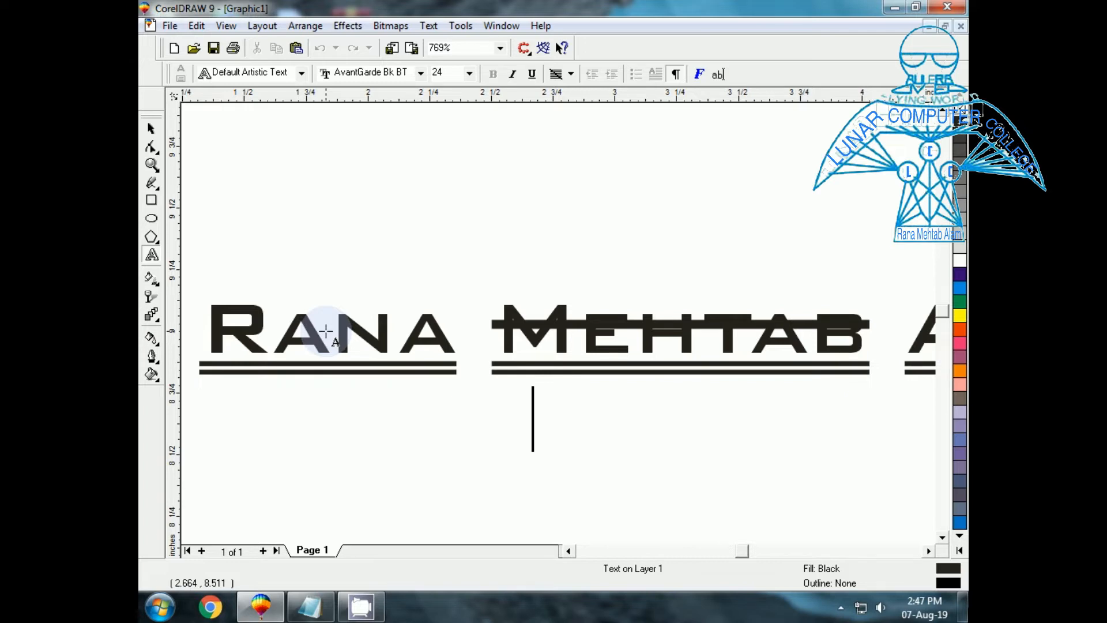
left_click(462, 26)
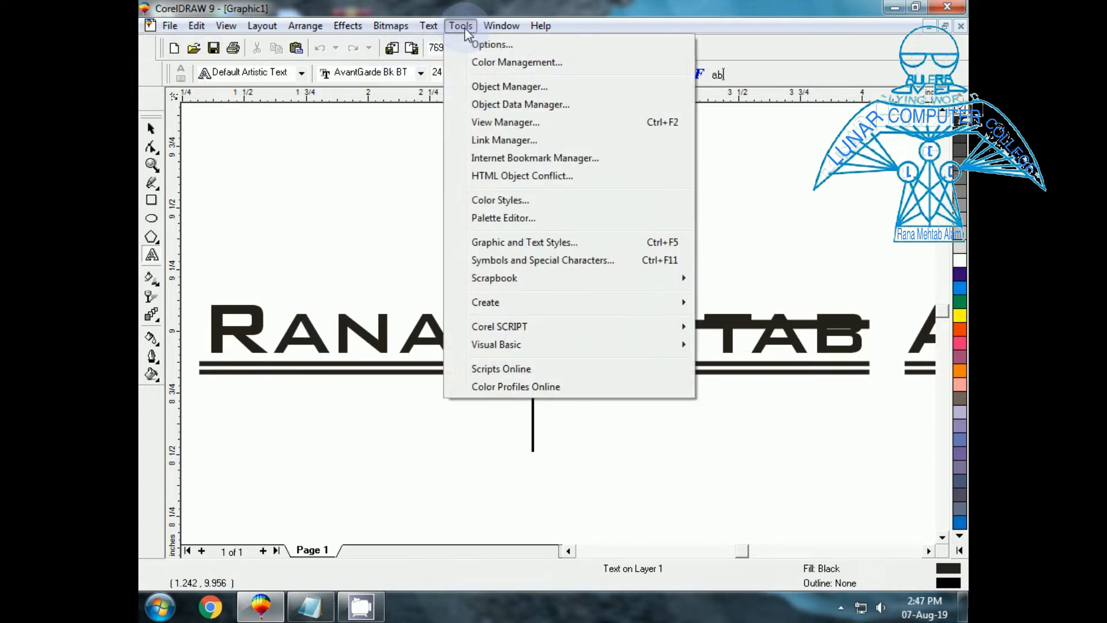
mouse_move(430, 29)
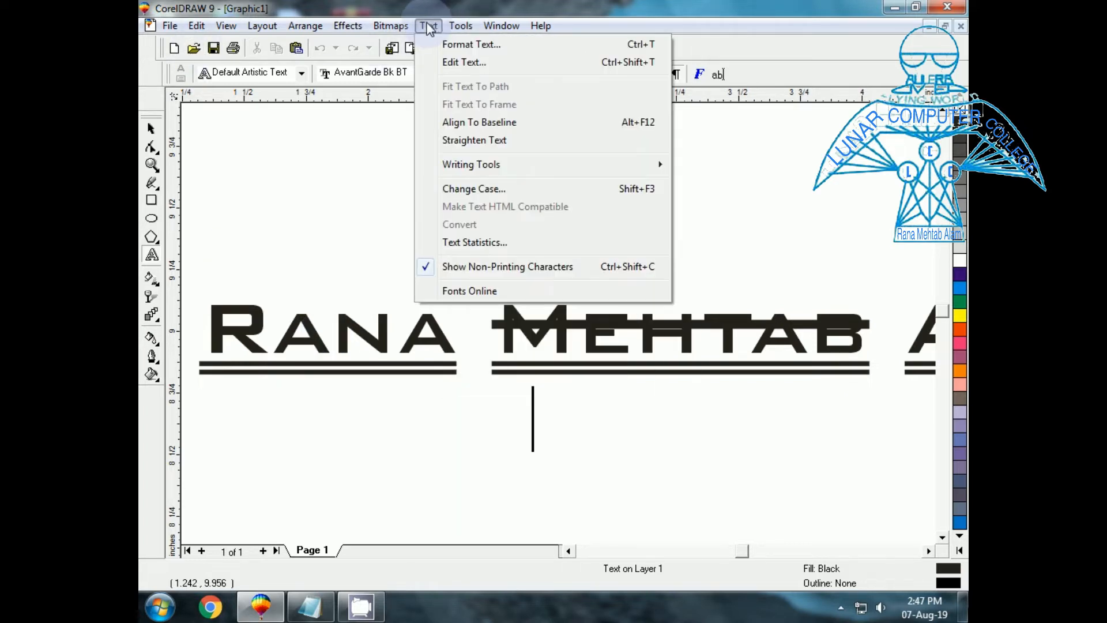
left_click(457, 45)
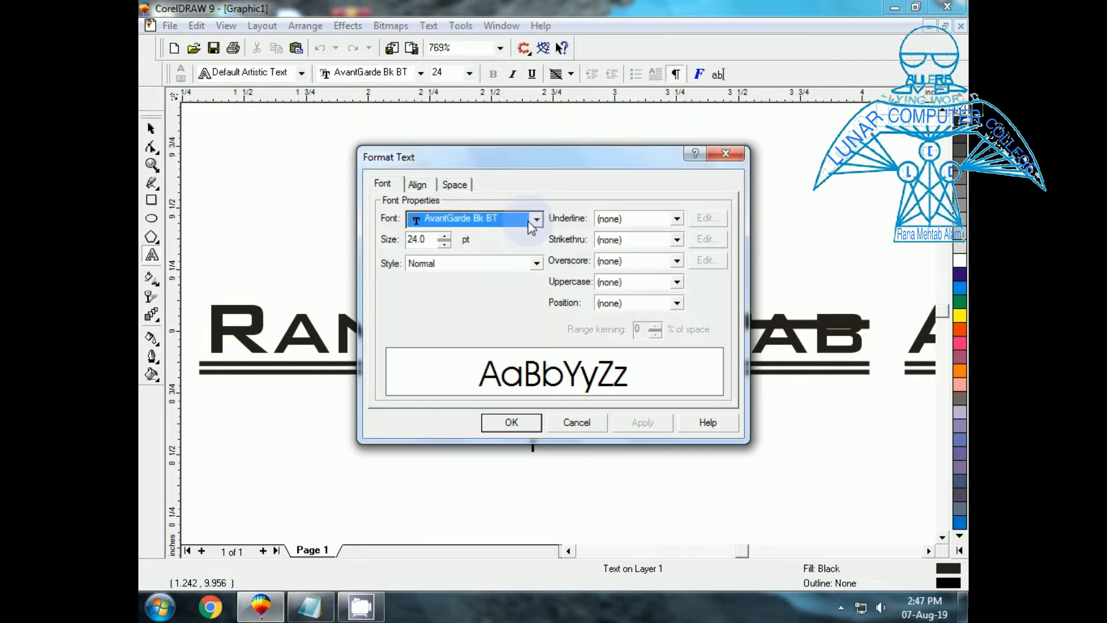
left_click(382, 184)
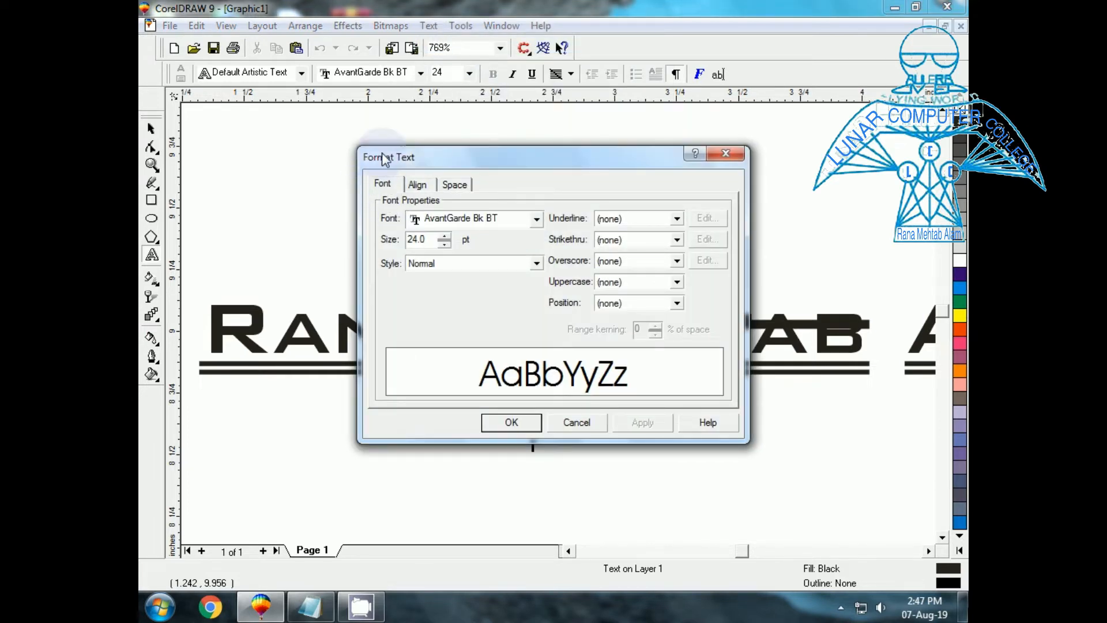
left_click(418, 184)
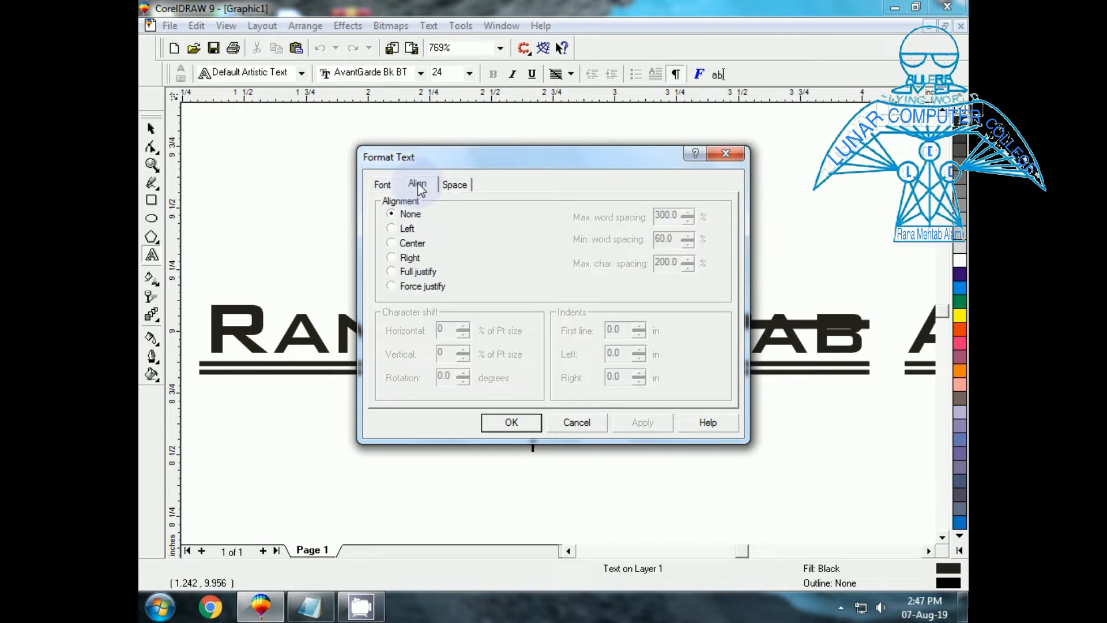
left_click(455, 184)
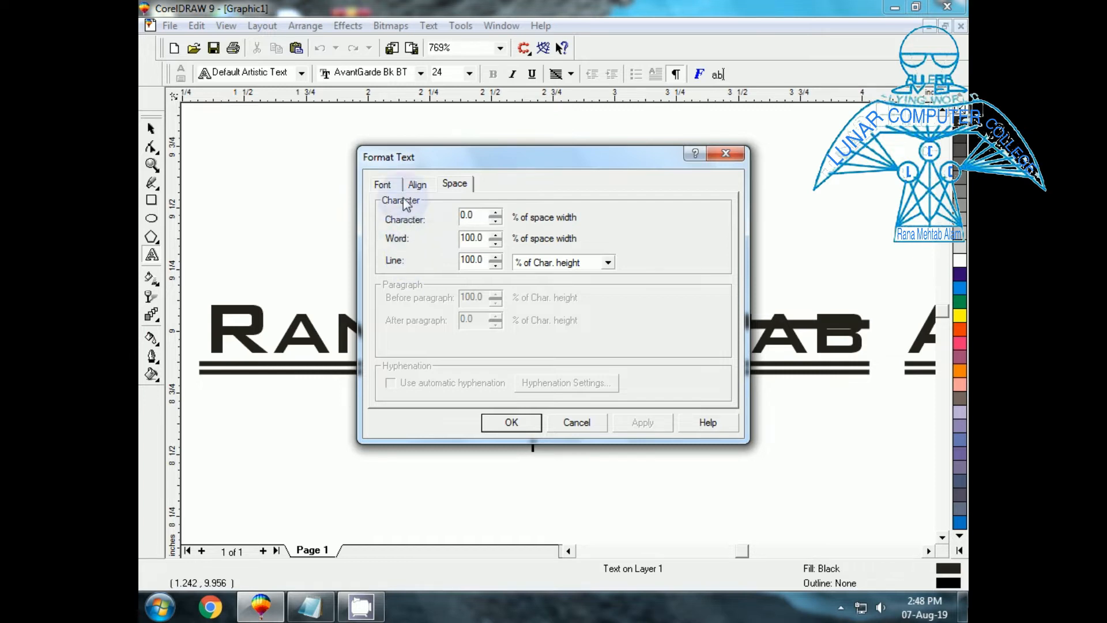
left_click(577, 422)
left_click(151, 128)
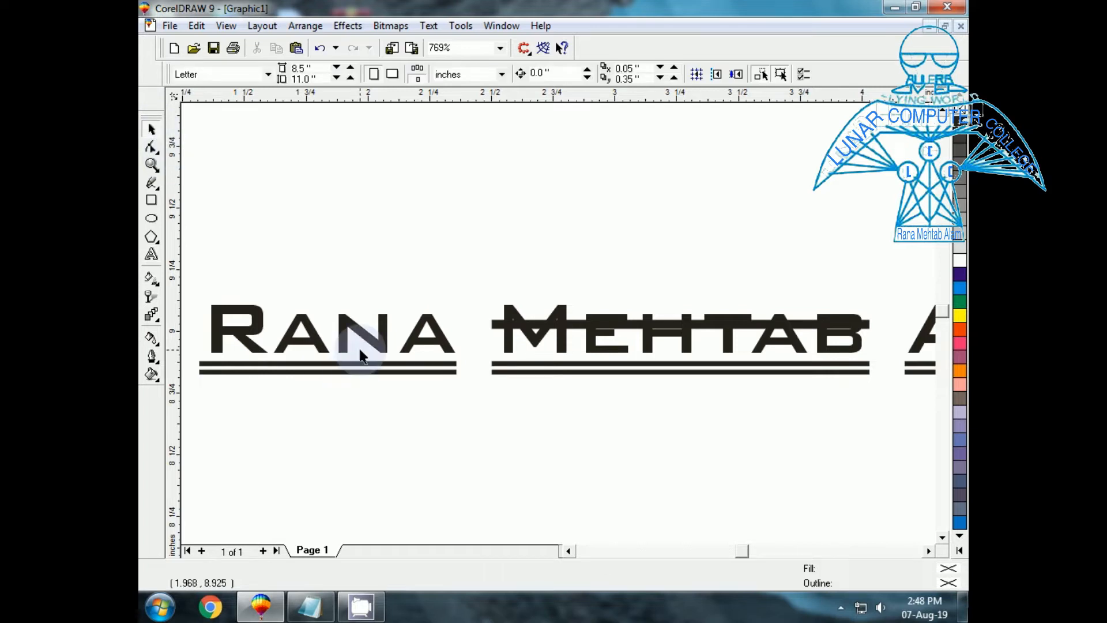
left_click(359, 348)
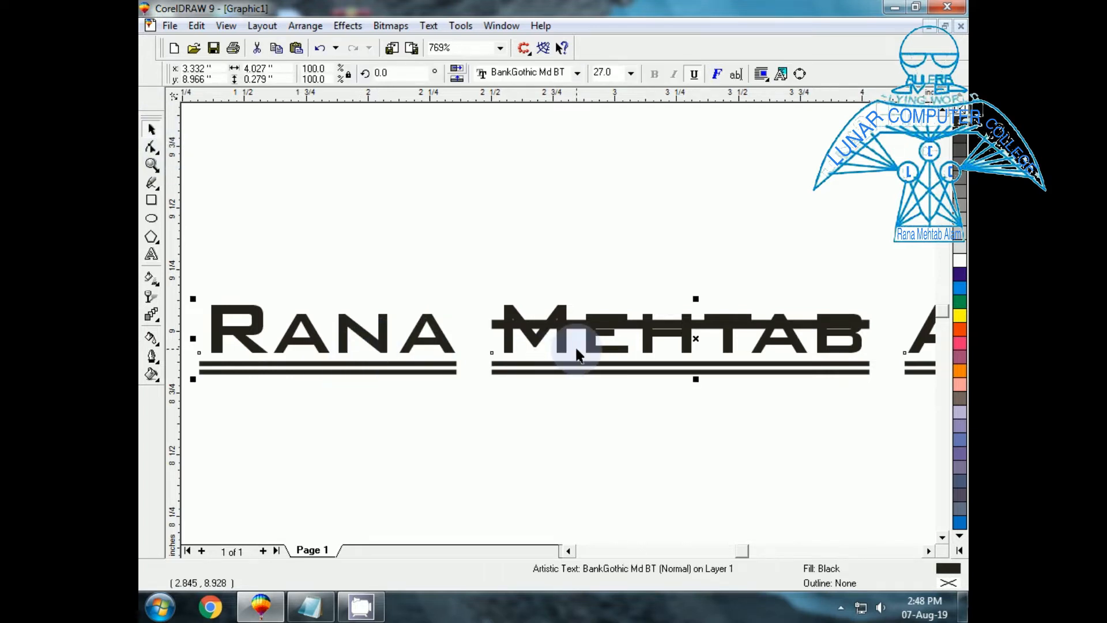
key("shift+F2")
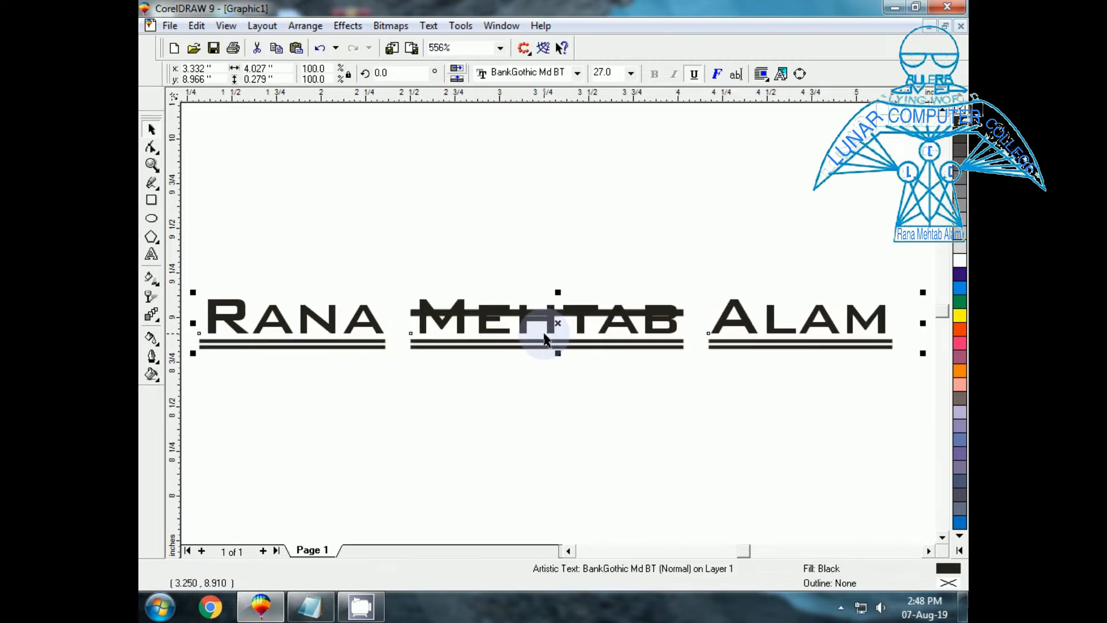
Widen the name's character spacing, first to 12.0, then to 34.0.
left_click(436, 28)
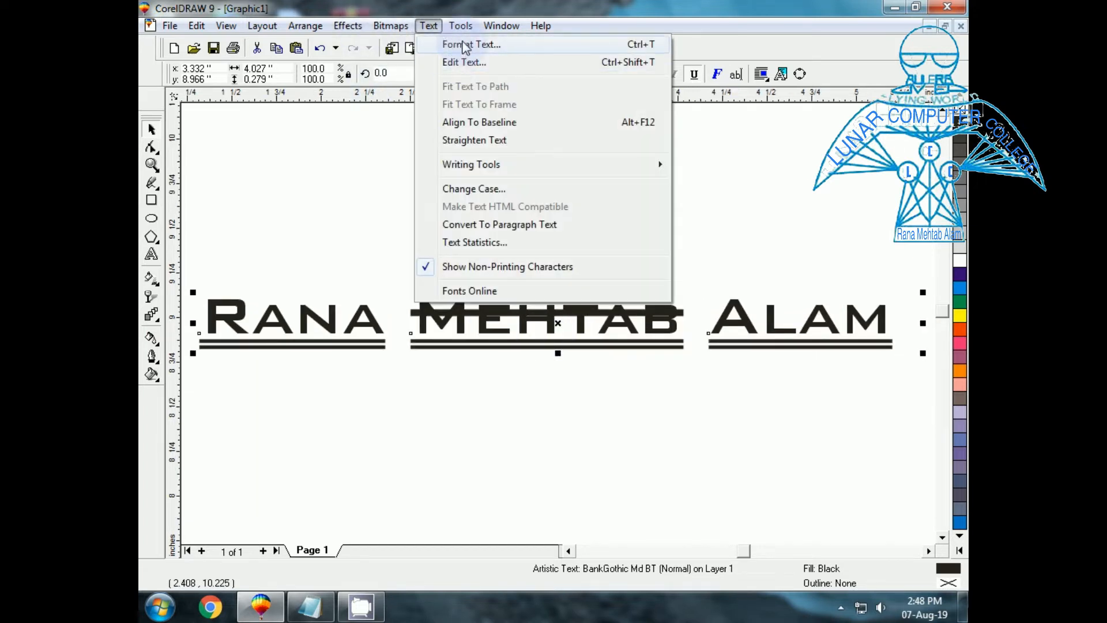
left_click(462, 43)
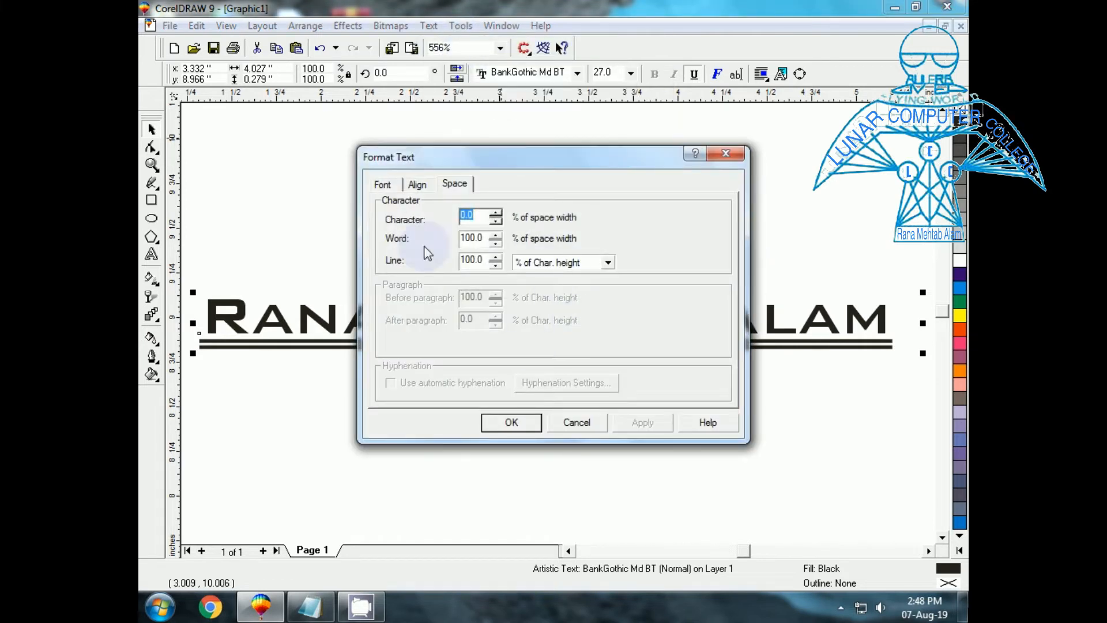
left_click(495, 212)
left_click(495, 213)
left_click(495, 212)
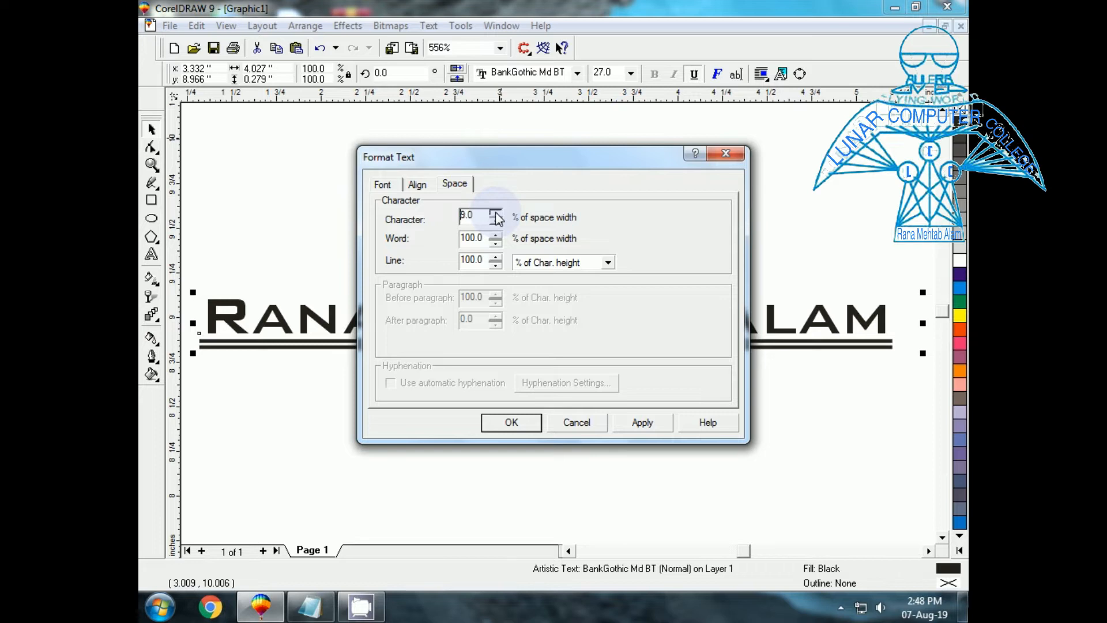
left_click(495, 212)
left_click(625, 422)
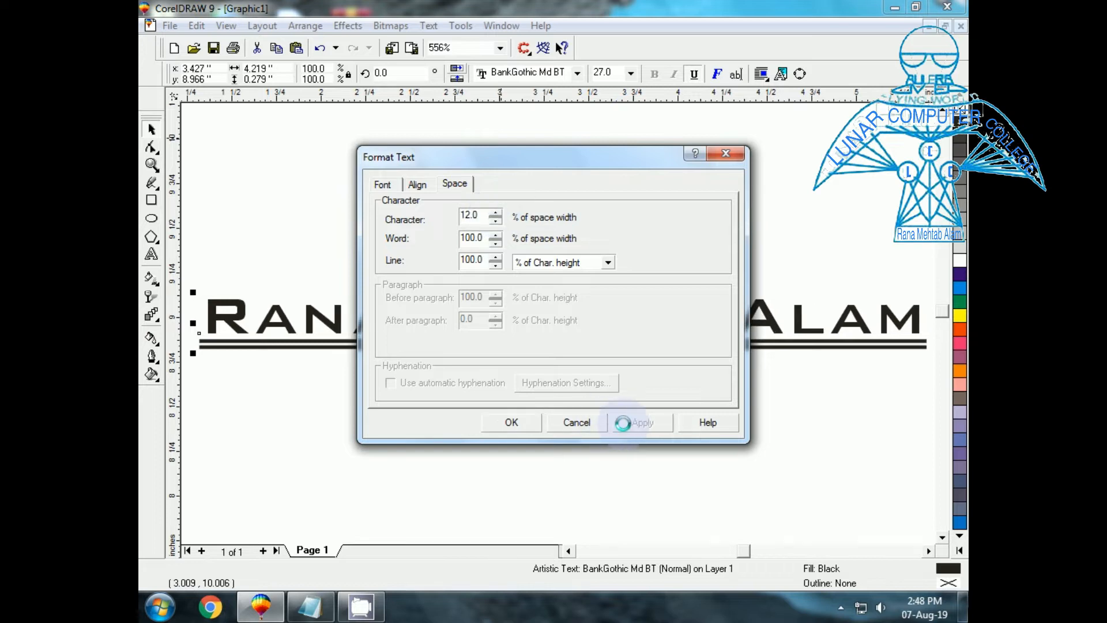
left_click_drag(499, 167, 532, 196)
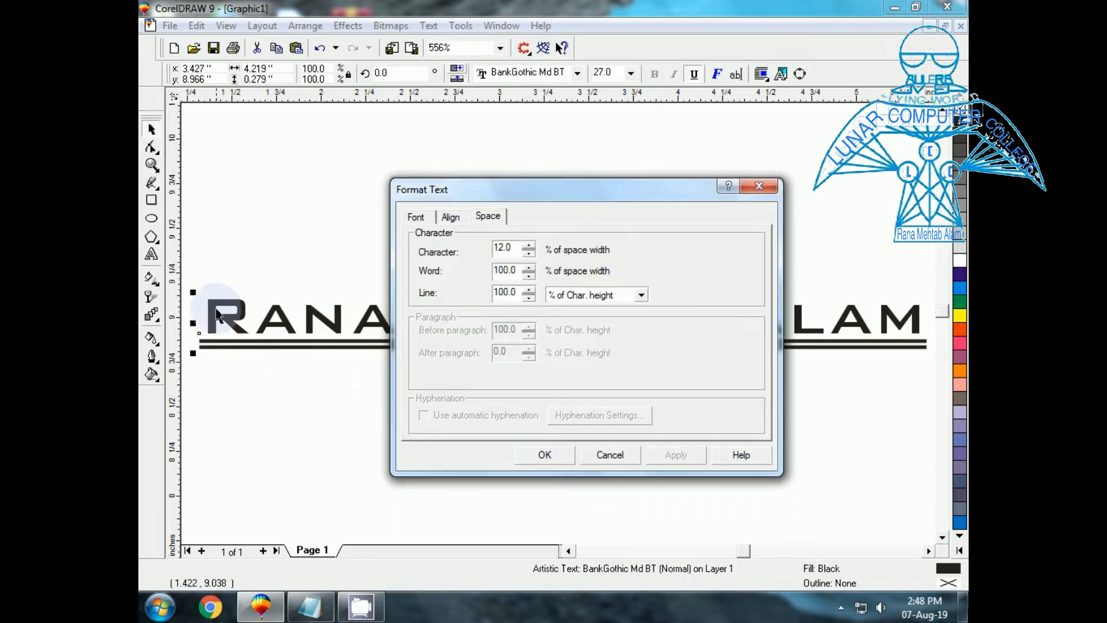
left_click(528, 248)
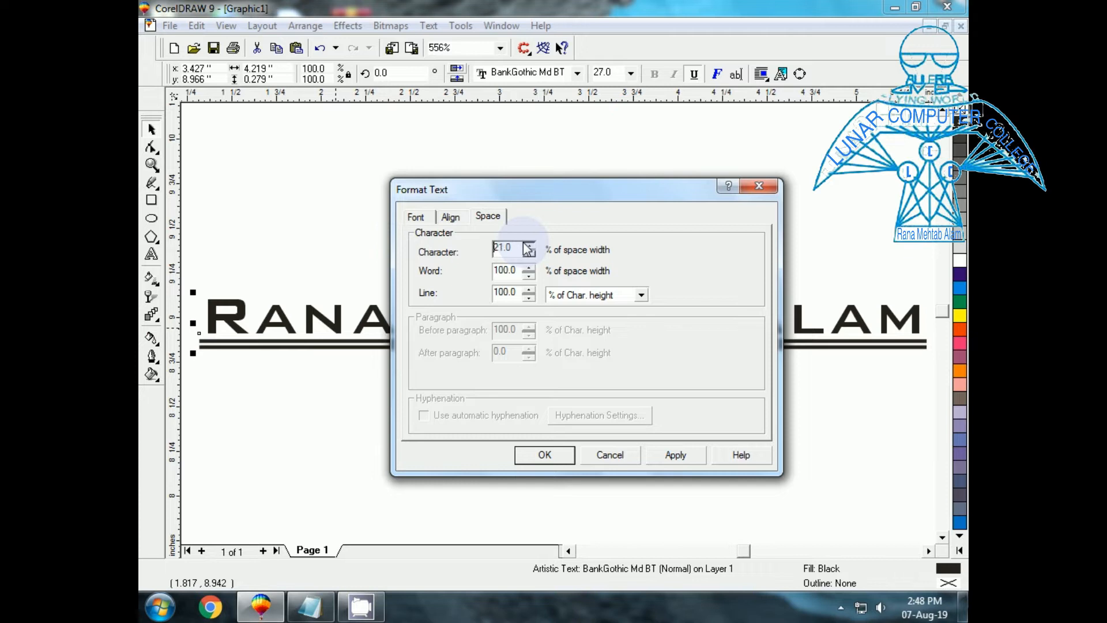
type("34.0")
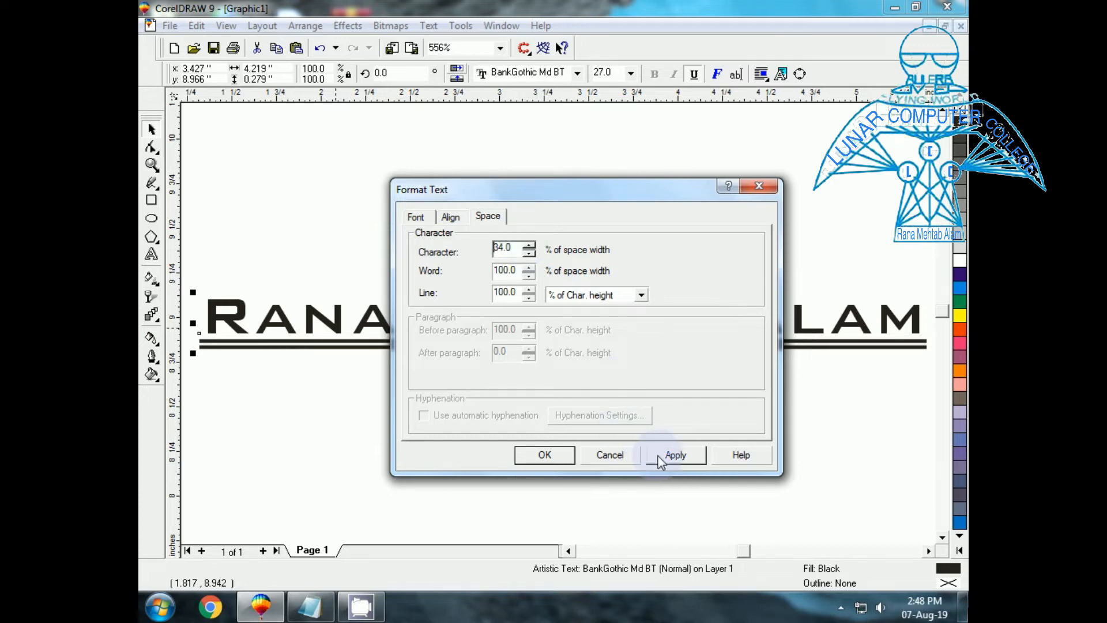
left_click(673, 455)
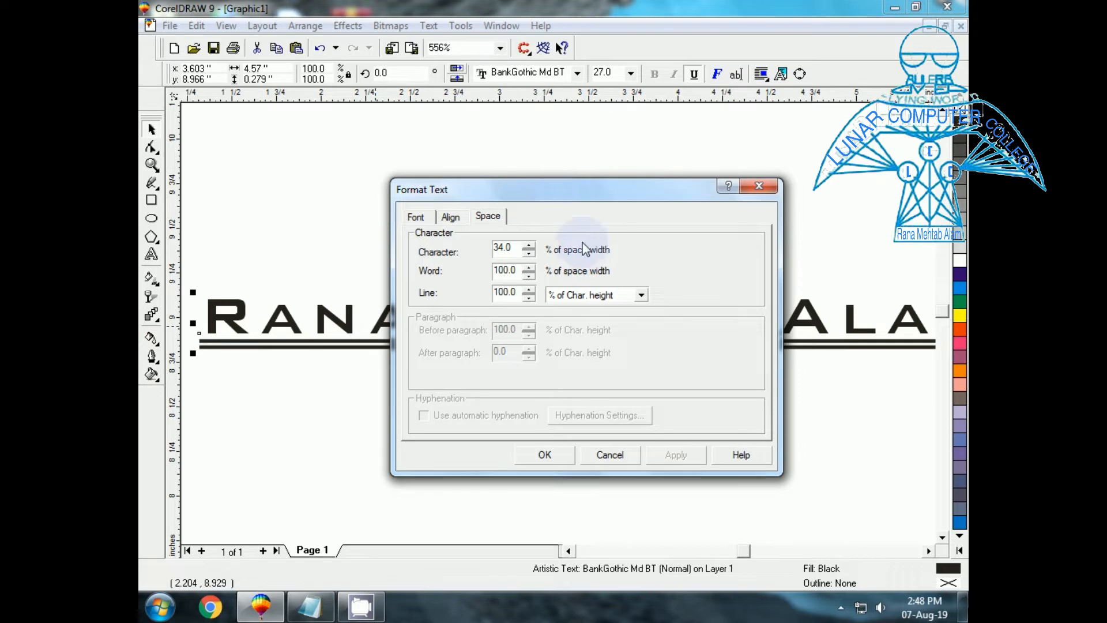
Increase word spacing to 118%, keep overscore at none, and close Format Text.
left_click_drag(564, 195, 563, 384)
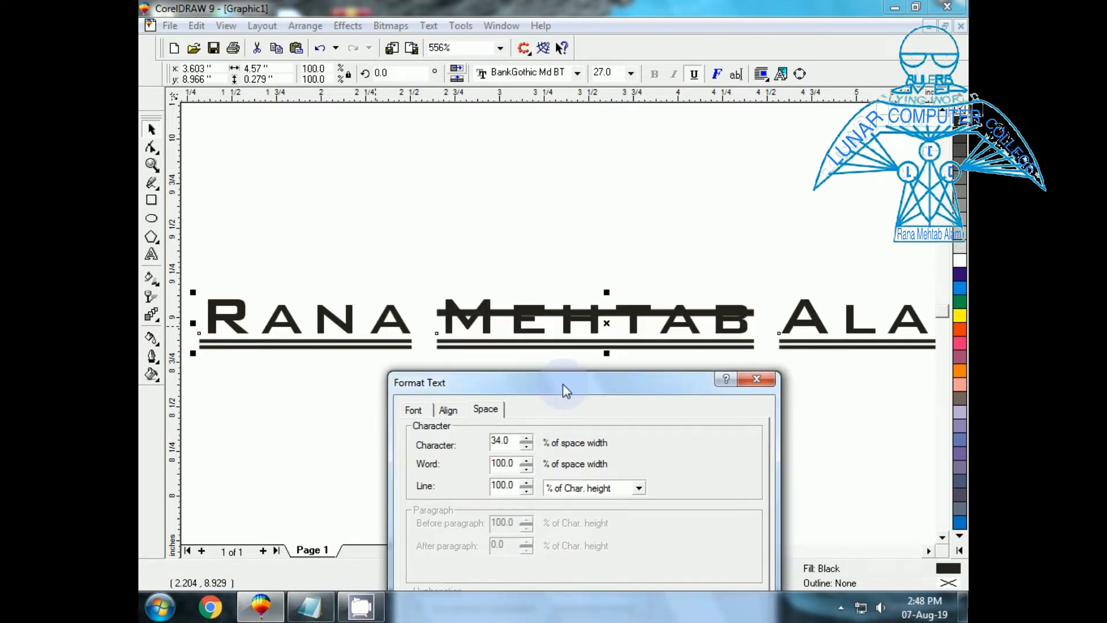
left_click(527, 460)
left_click(527, 461)
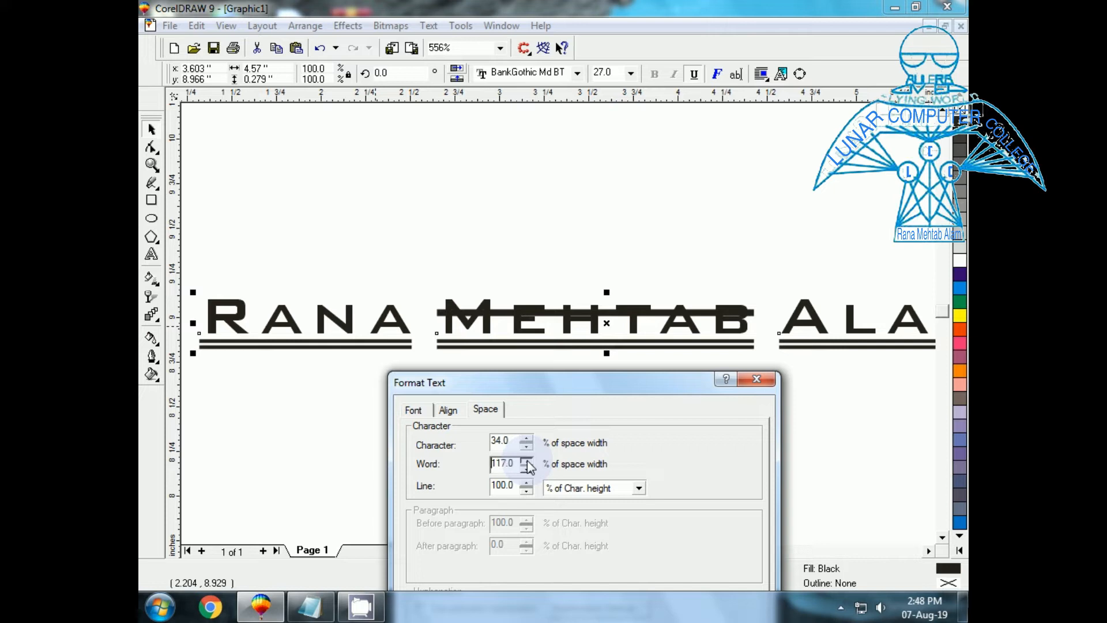
left_click_drag(538, 392, 524, 426)
left_click(587, 583)
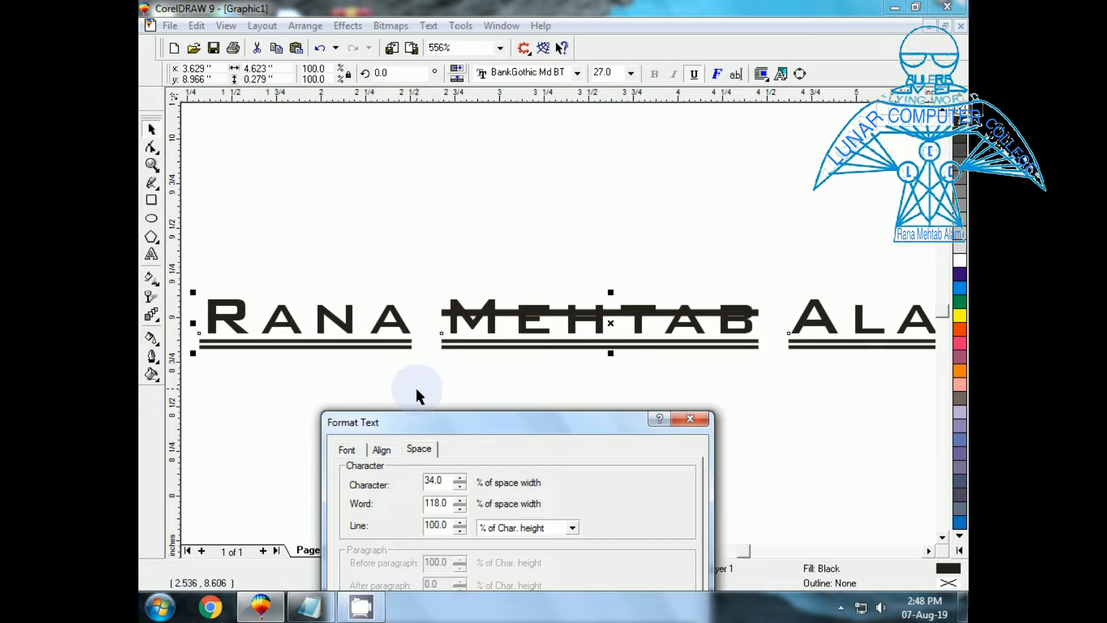
left_click_drag(407, 433, 460, 292)
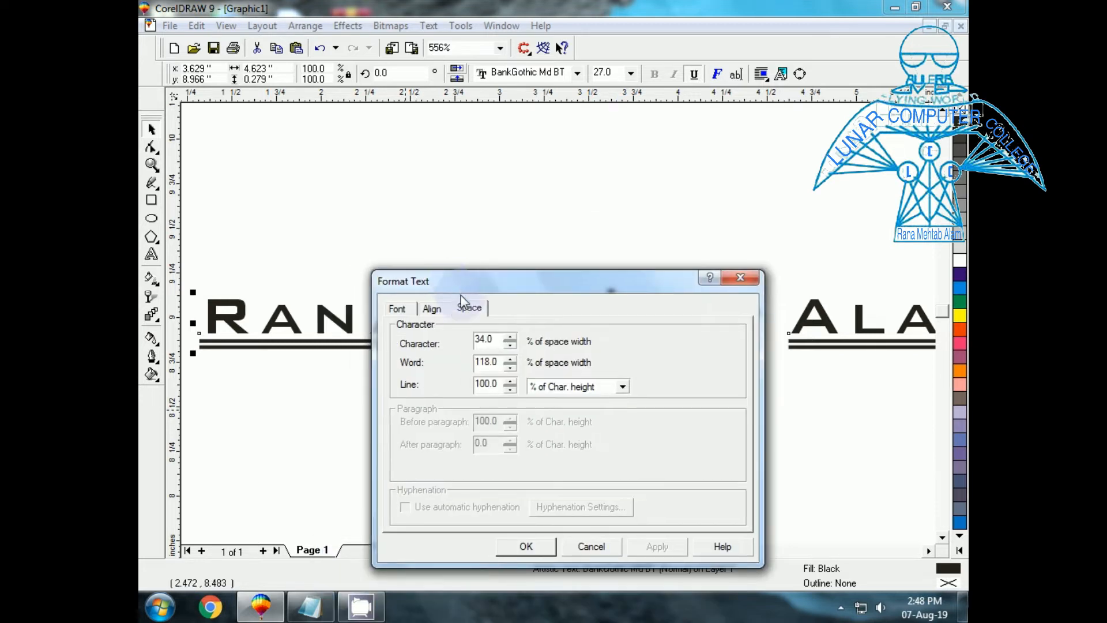
left_click(399, 309)
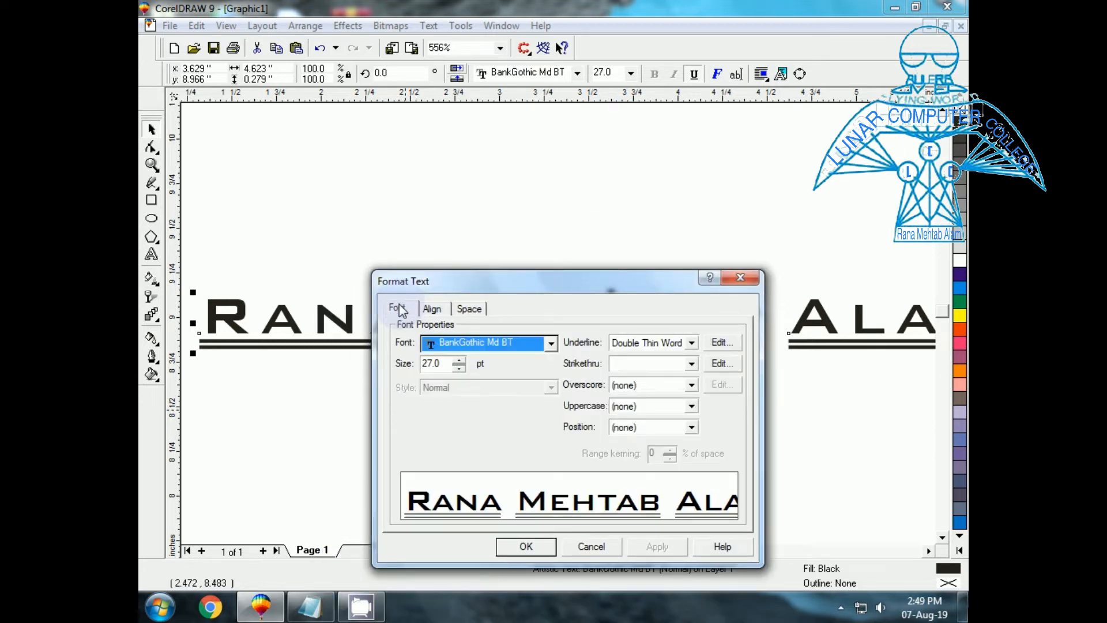
left_click(691, 385)
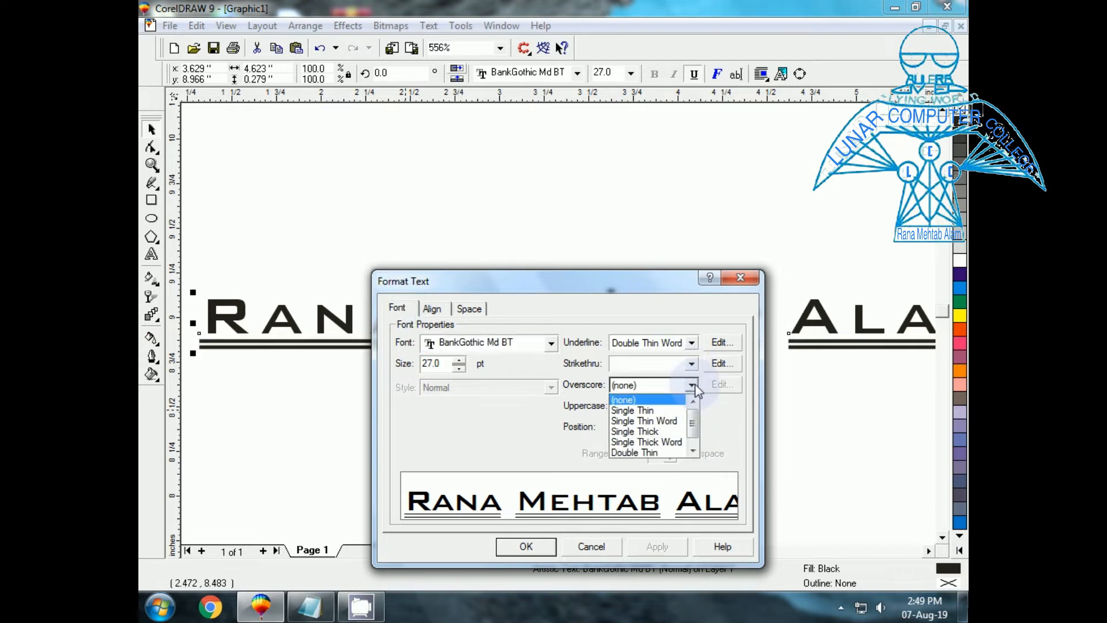
left_click(694, 383)
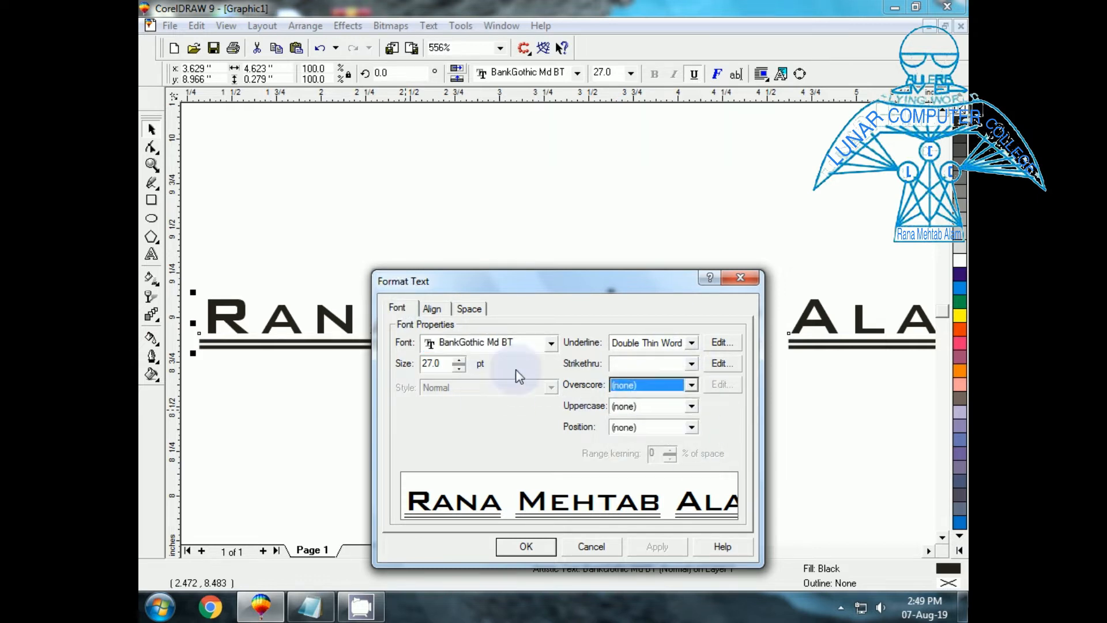
left_click(591, 545)
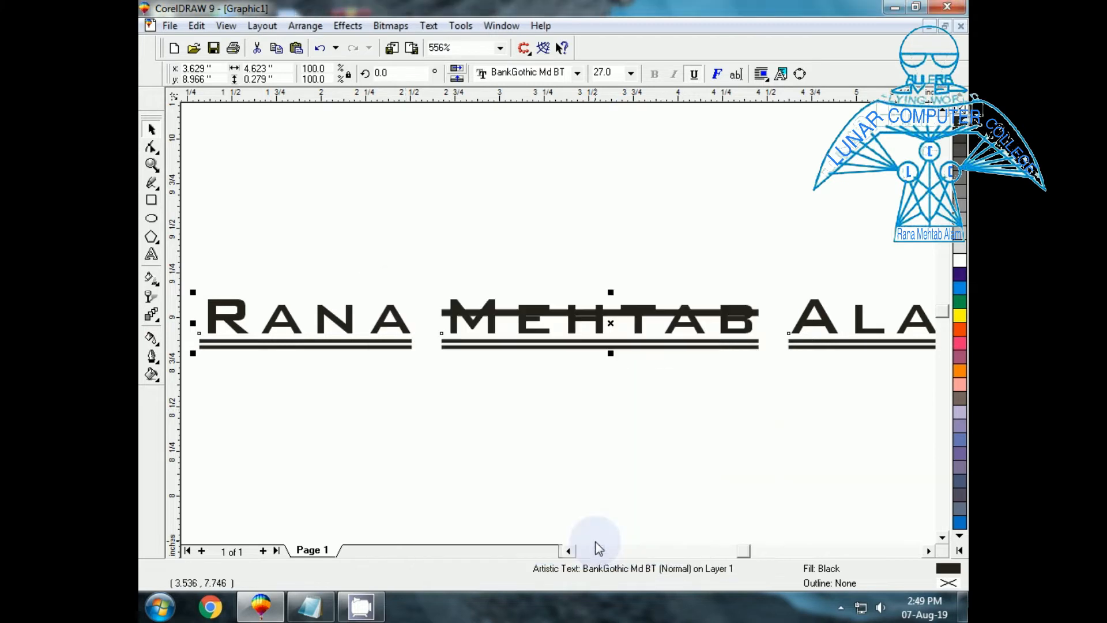
Use Edit Text to add 'Lunar Computer College' as a second line, then zoom to fit.
left_click(429, 26)
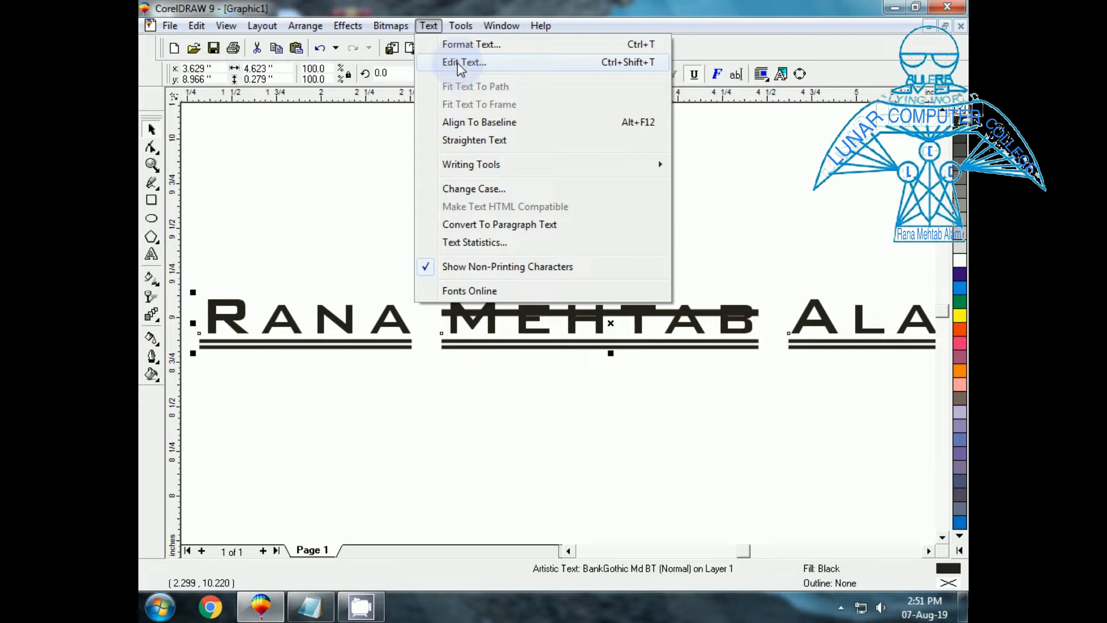
left_click(627, 63)
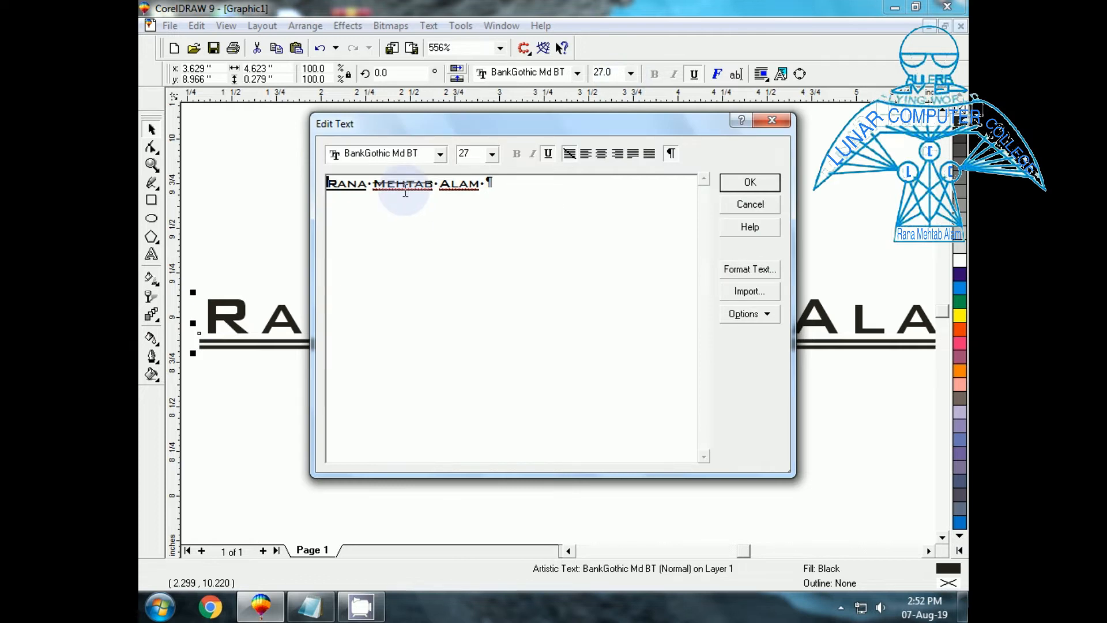
left_click(491, 182)
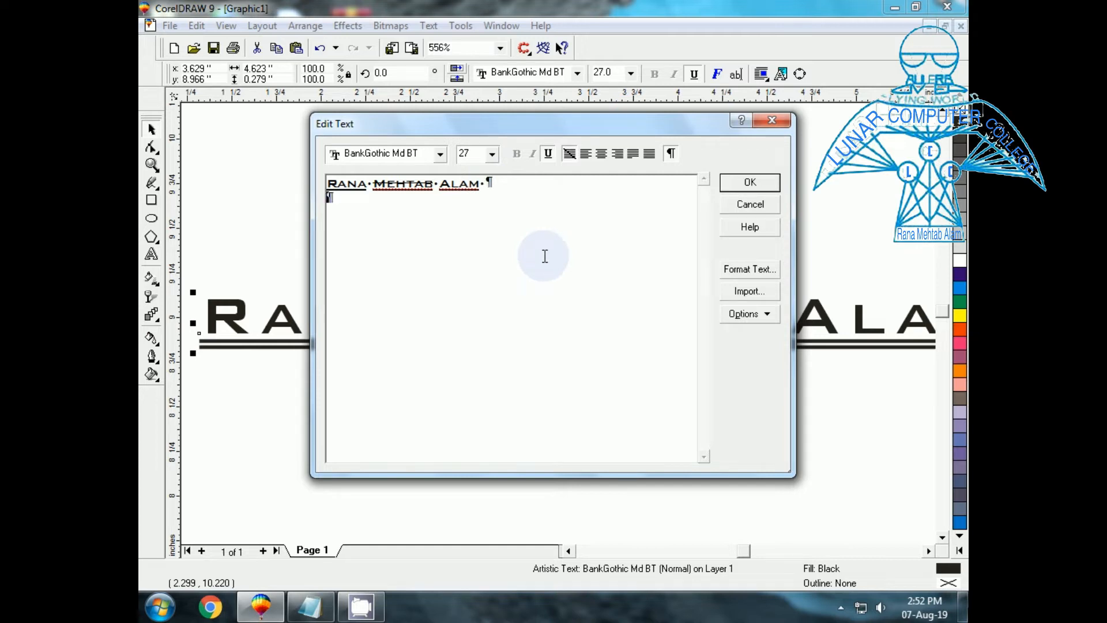
type("Lunar")
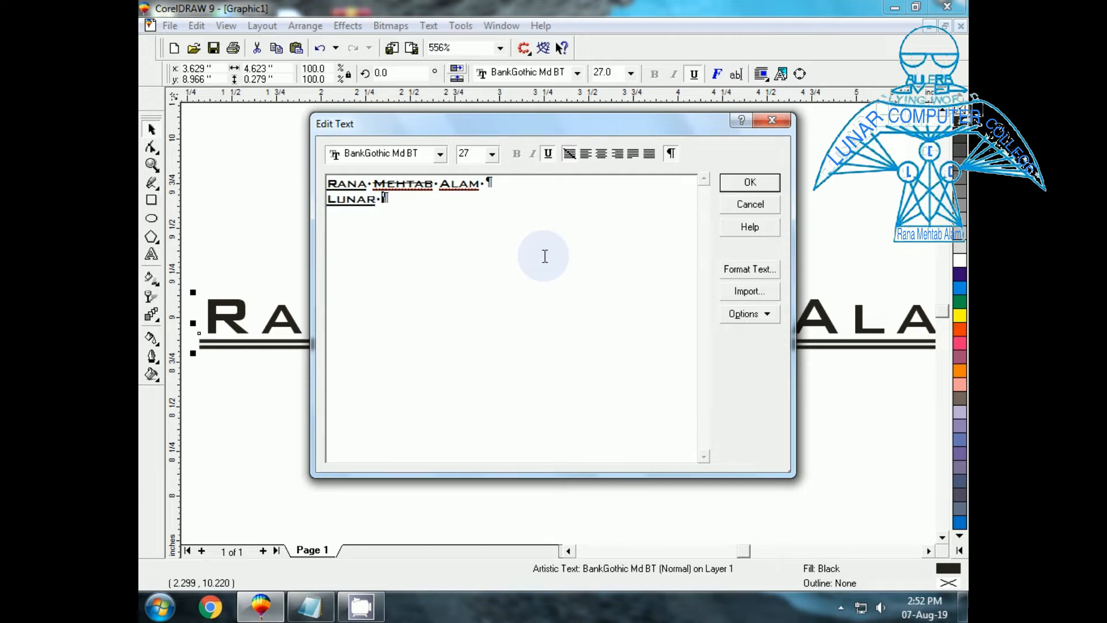
type(" Computer College")
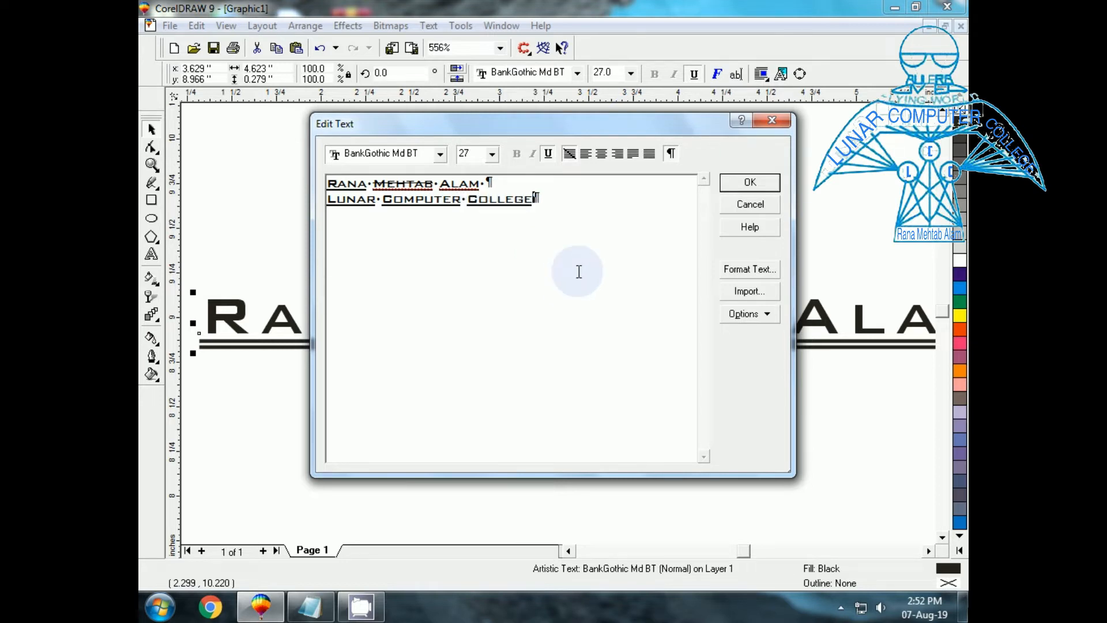
left_click(744, 185)
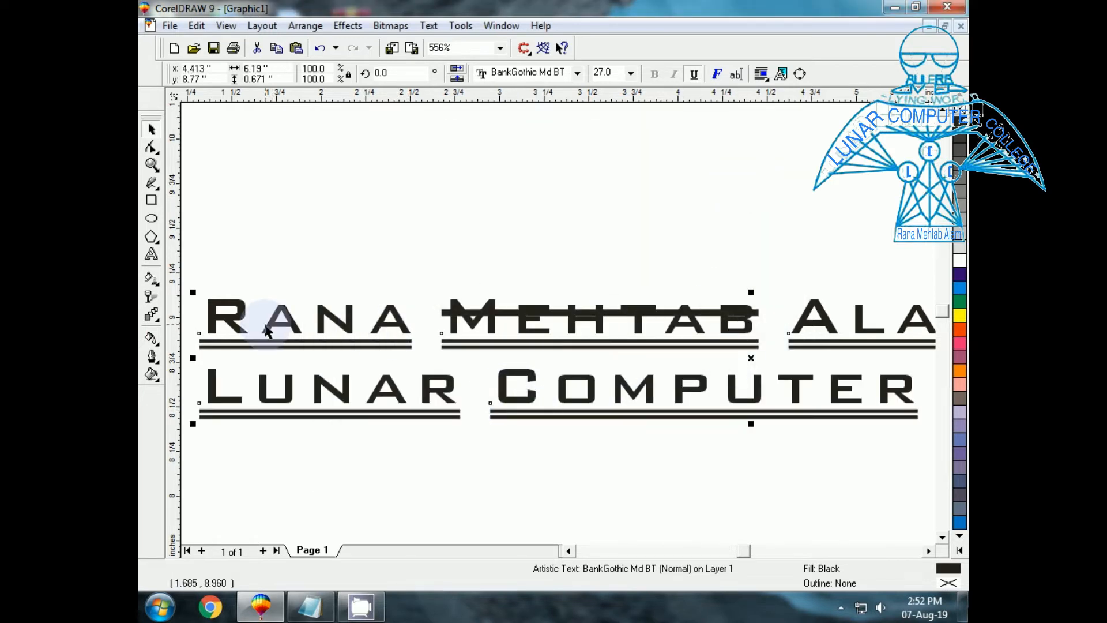
key("shift+F2")
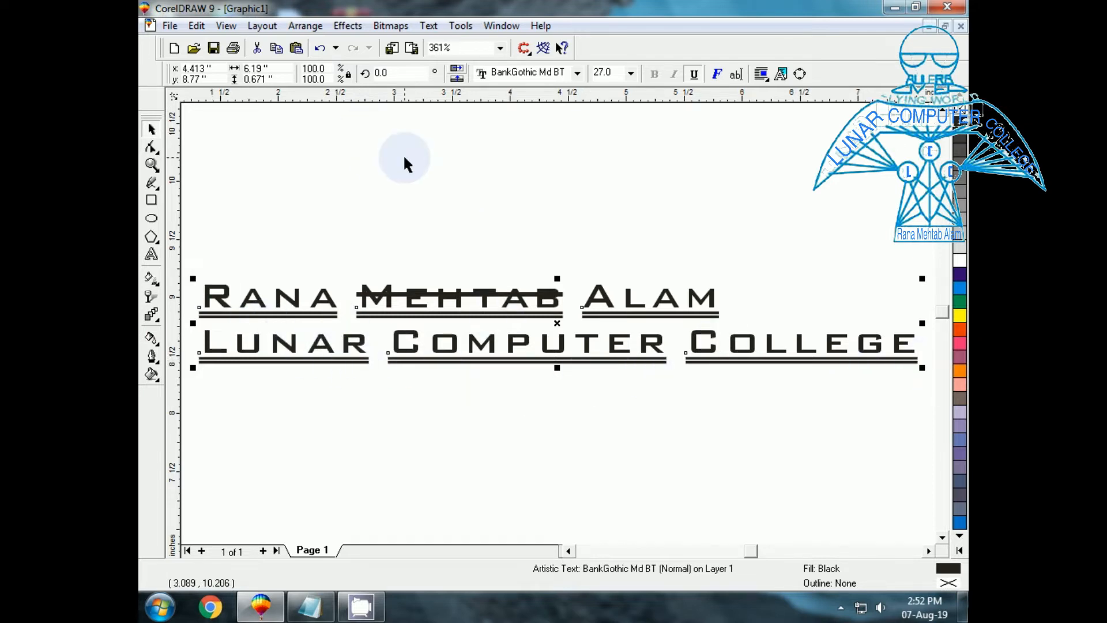
left_click(428, 26)
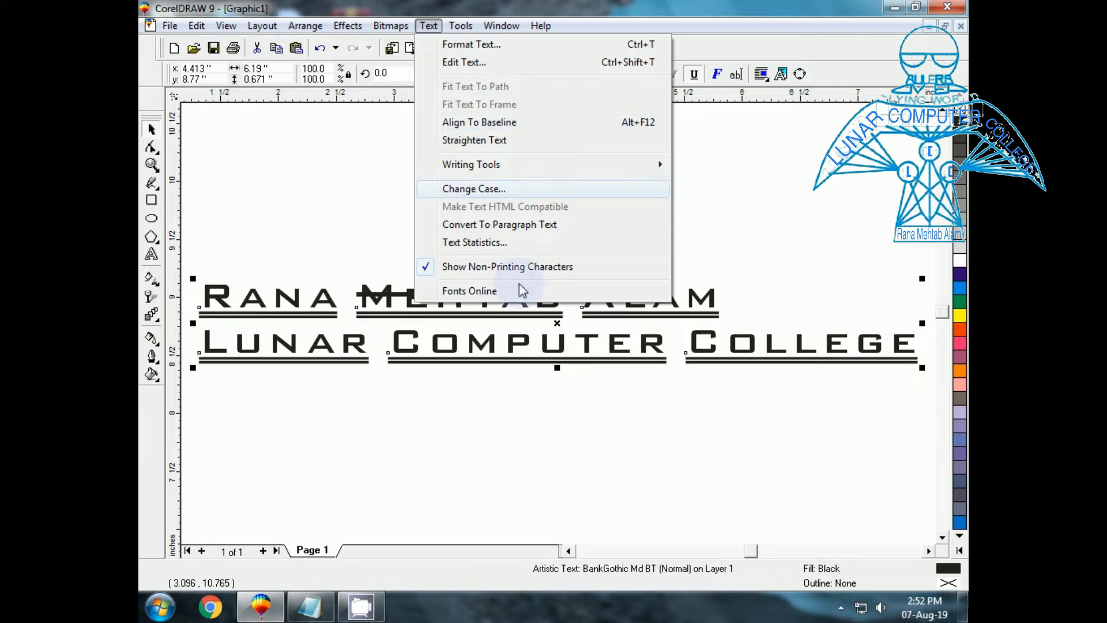
Draw an unfilled 1.36-inch circle below the text lines and delete the stray ellipse.
left_click(463, 464)
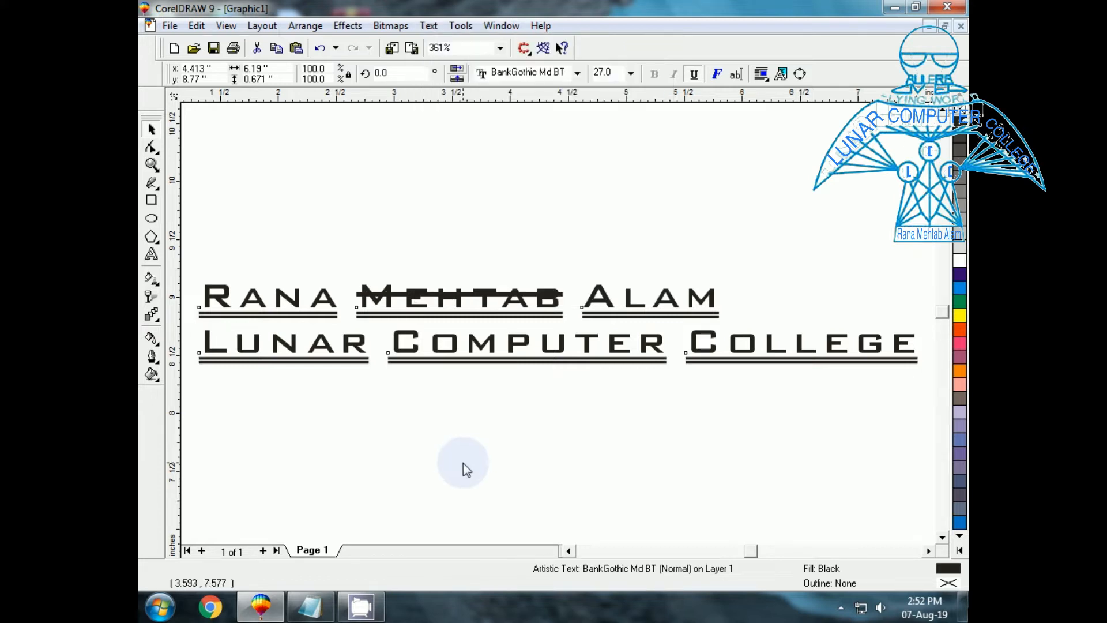
left_click(152, 219)
left_click(246, 398)
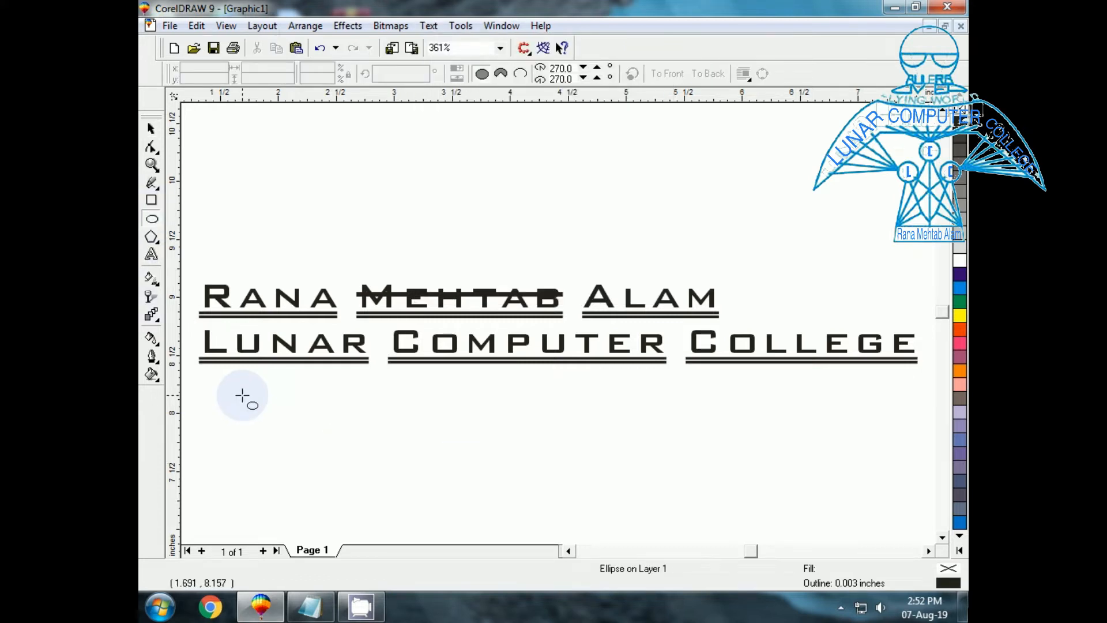
left_click_drag(235, 386, 391, 465)
left_click_drag(304, 465, 341, 464)
key("Delete")
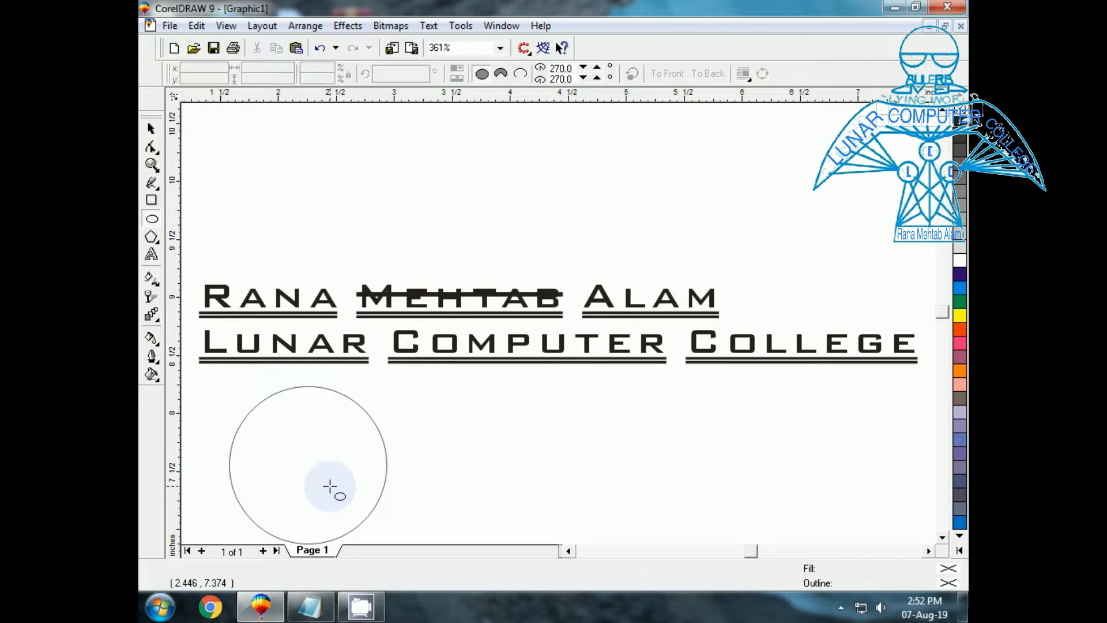
left_click(150, 128)
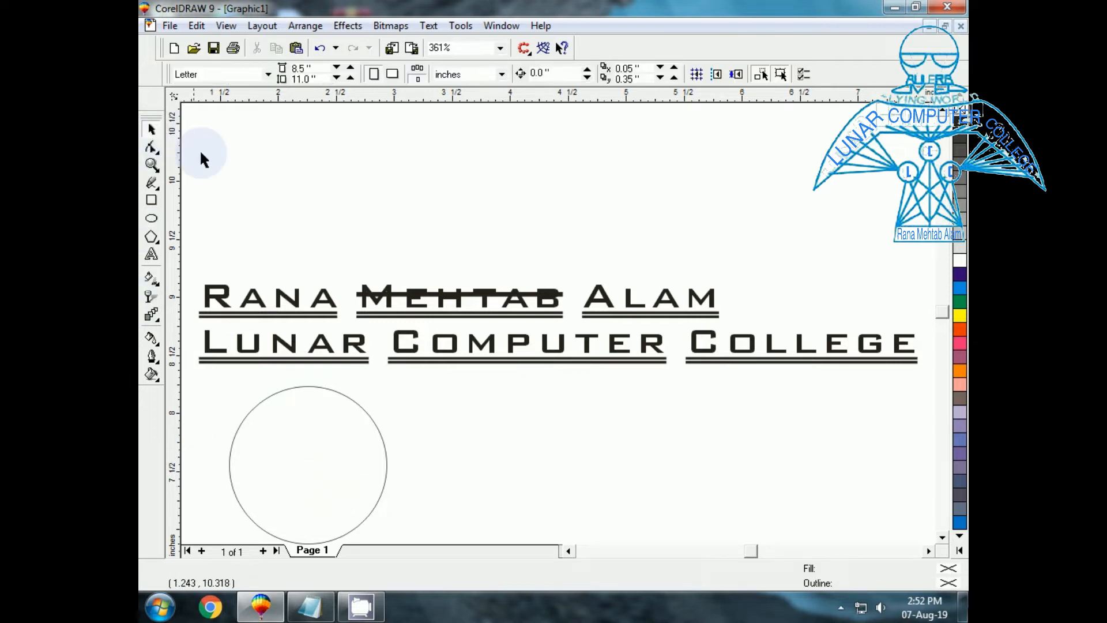
left_click(159, 260)
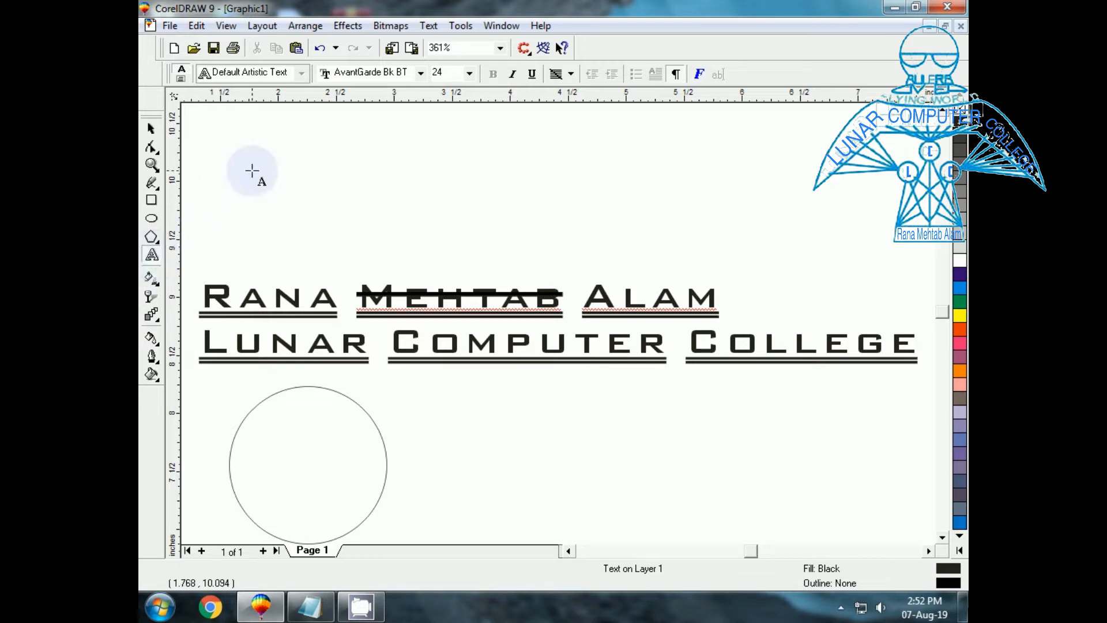
Type the full name as a new 24 pt line near the page top, then select the circle.
left_click(252, 169)
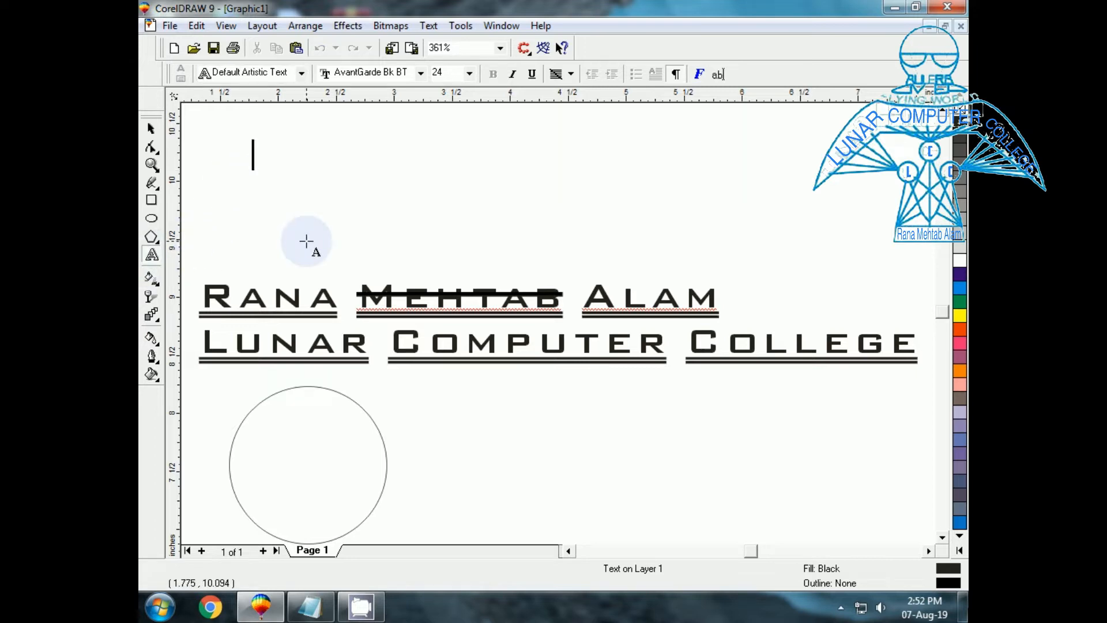
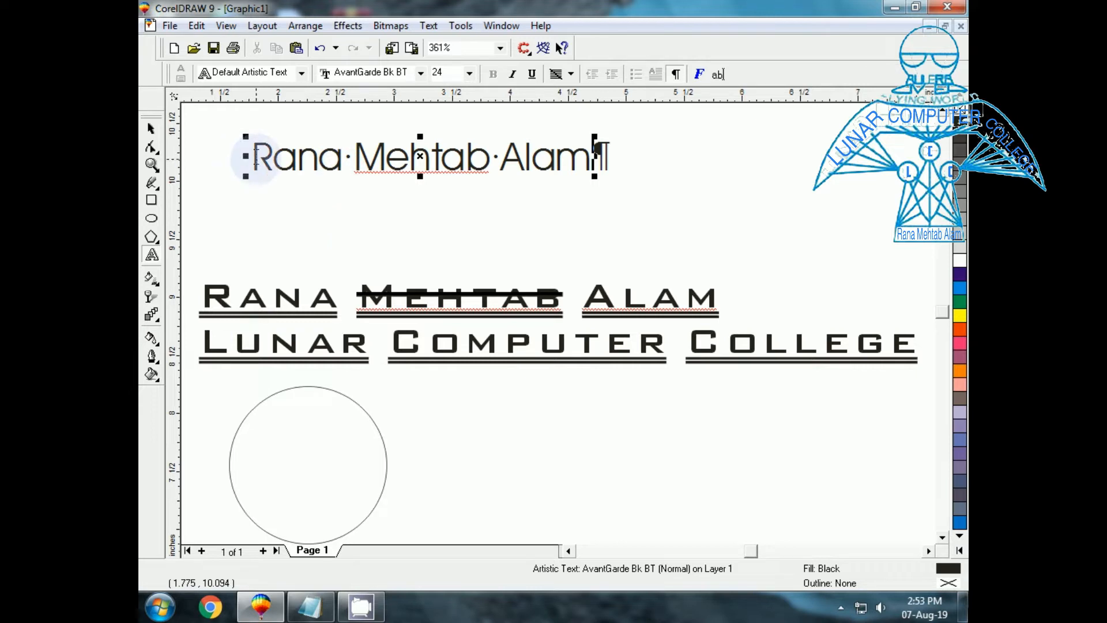
left_click(151, 128)
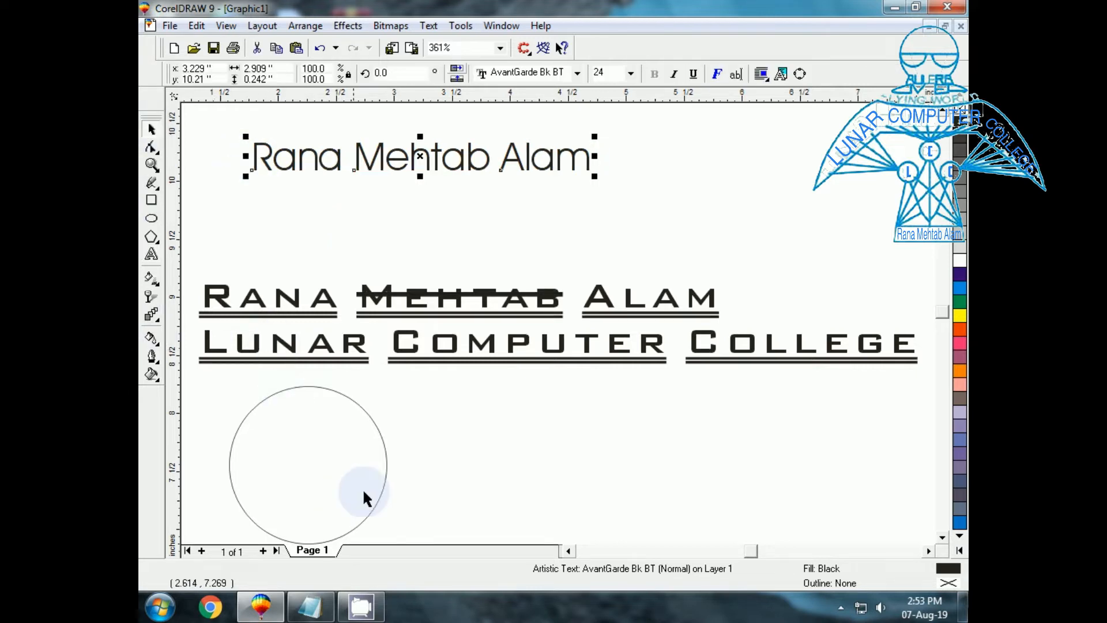
left_click(377, 436)
Move and enlarge the circle, then fit the top name text along its outline.
left_click_drag(306, 467, 412, 273)
left_click_drag(495, 354, 576, 462)
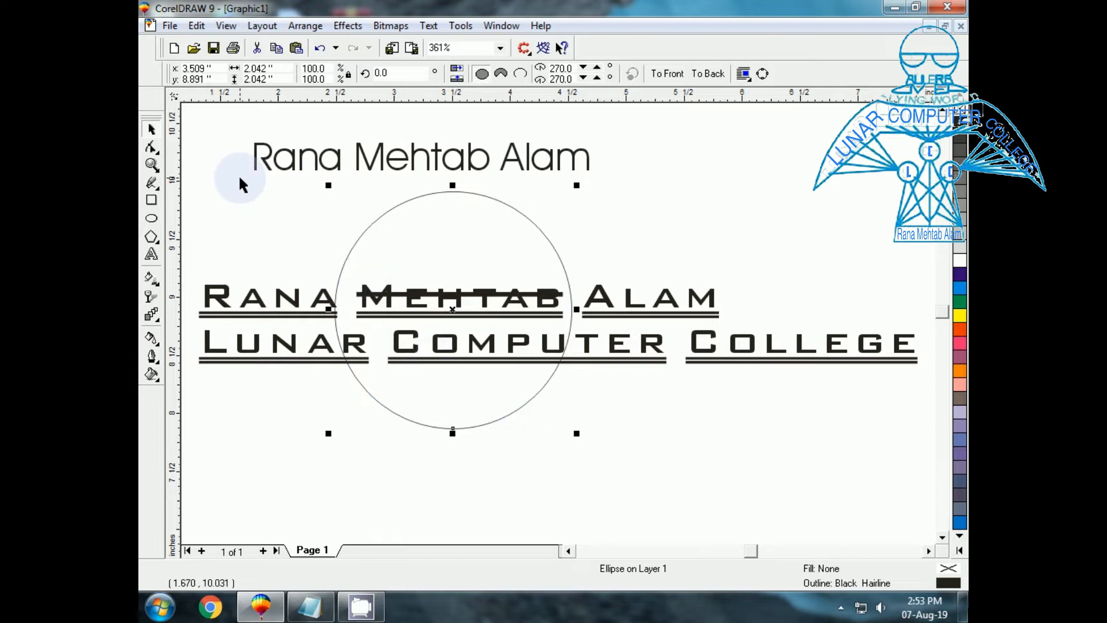
left_click(304, 168)
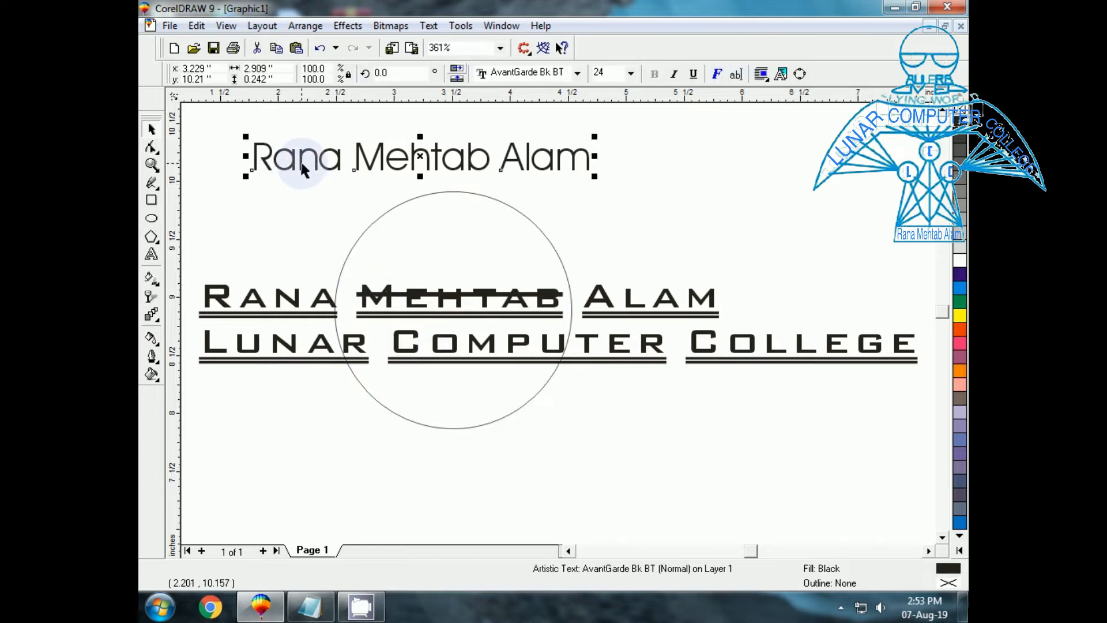
left_click(434, 29)
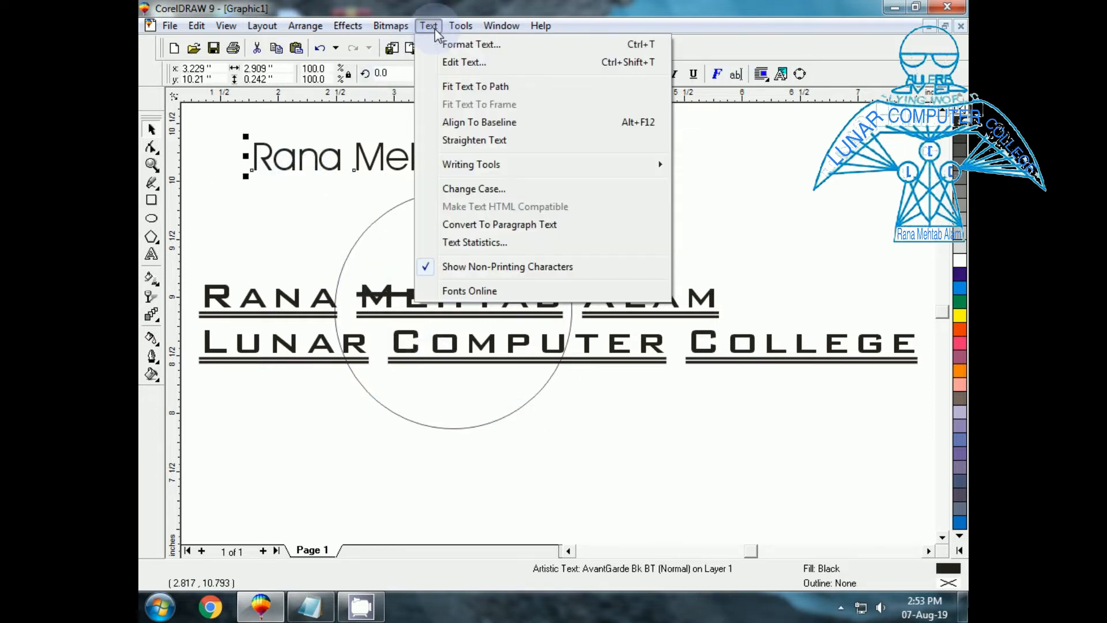
left_click(453, 86)
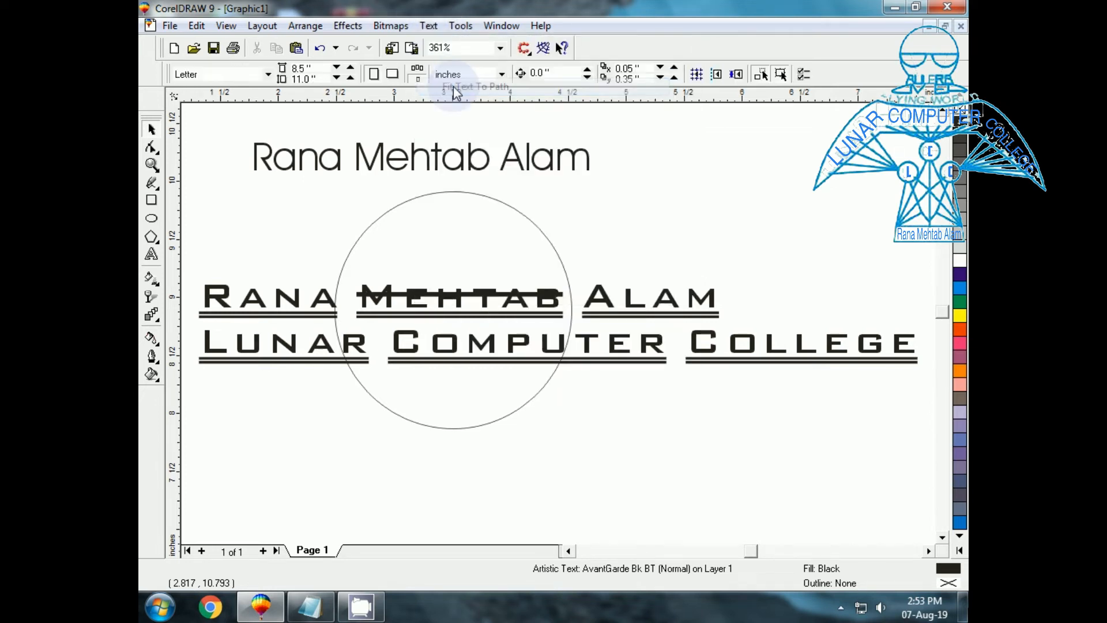
left_click(424, 198)
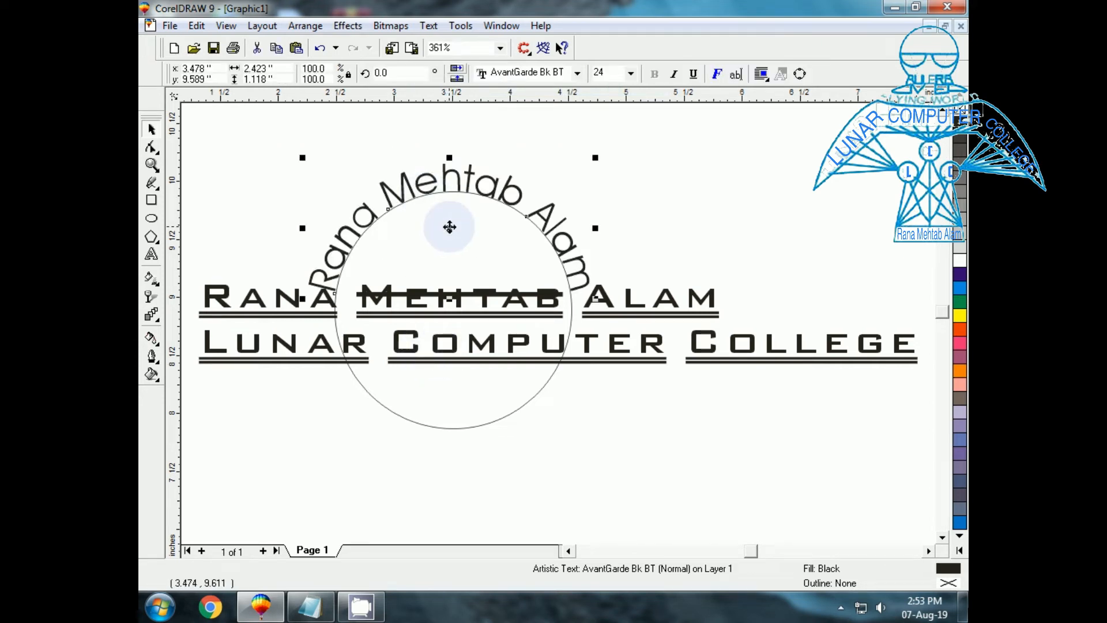
Zoom in on the curved text and select the circle beneath it.
key("F3")
left_click_drag(505, 376, 503, 528)
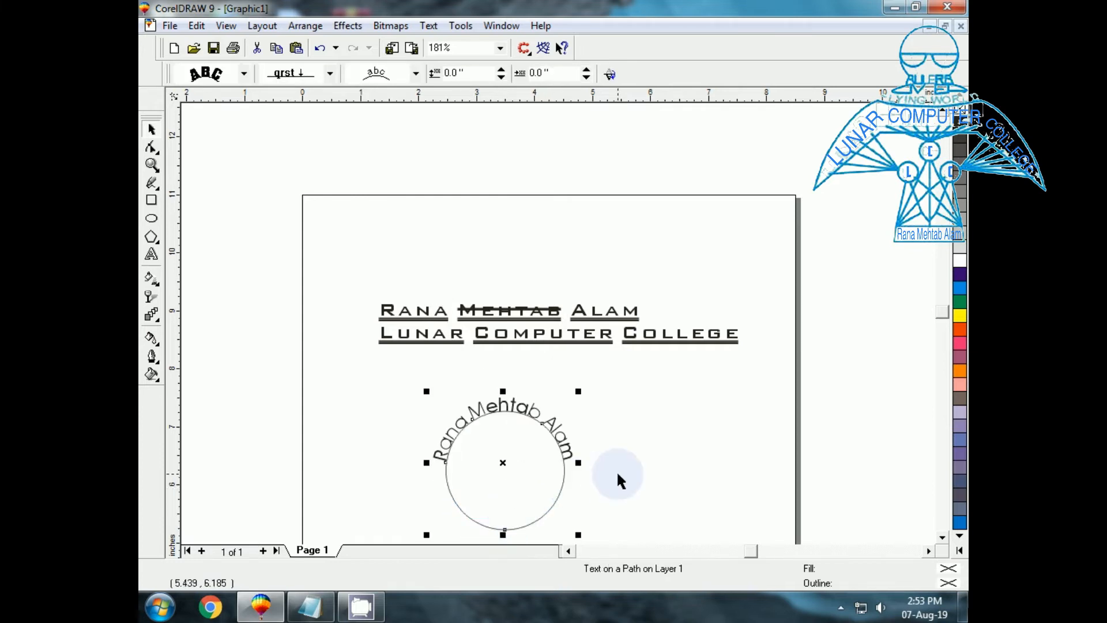
key("shift+F2")
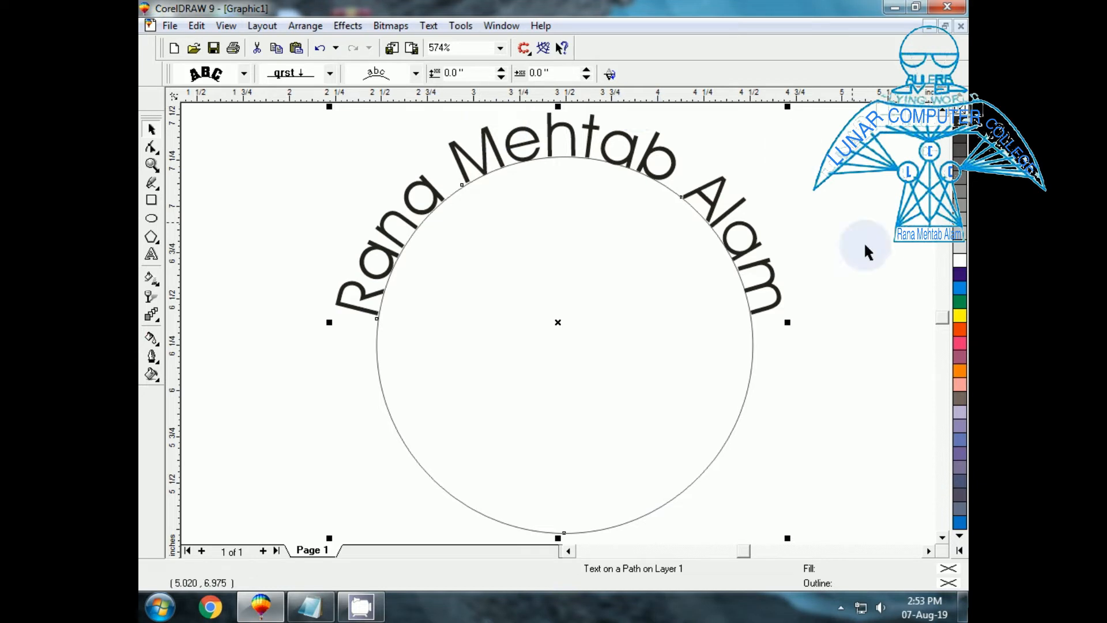
left_click(321, 383)
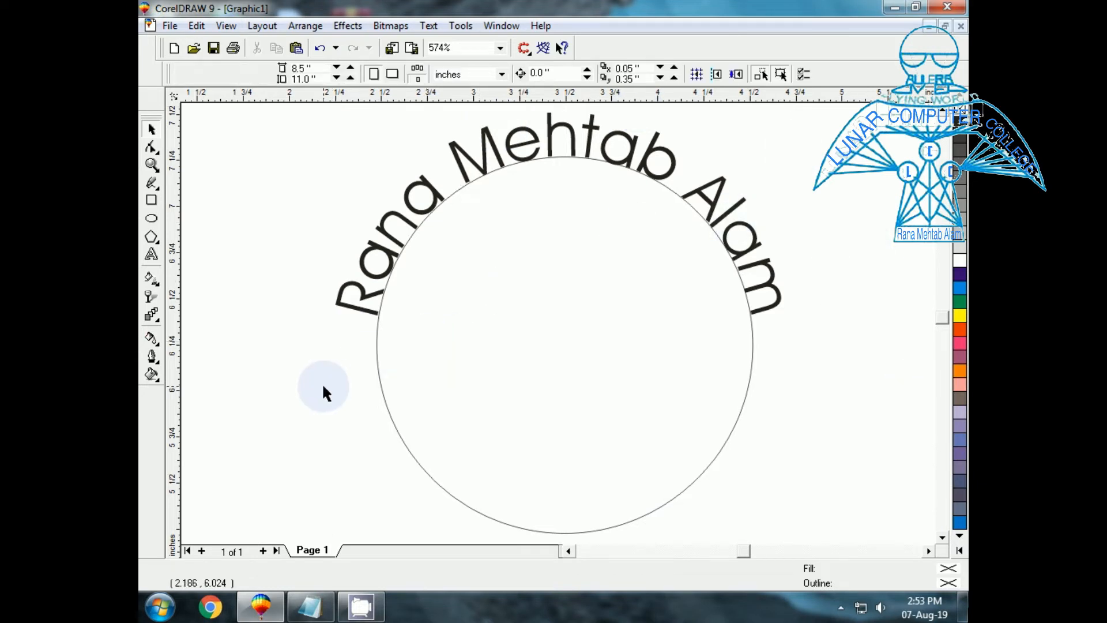
left_click(390, 411)
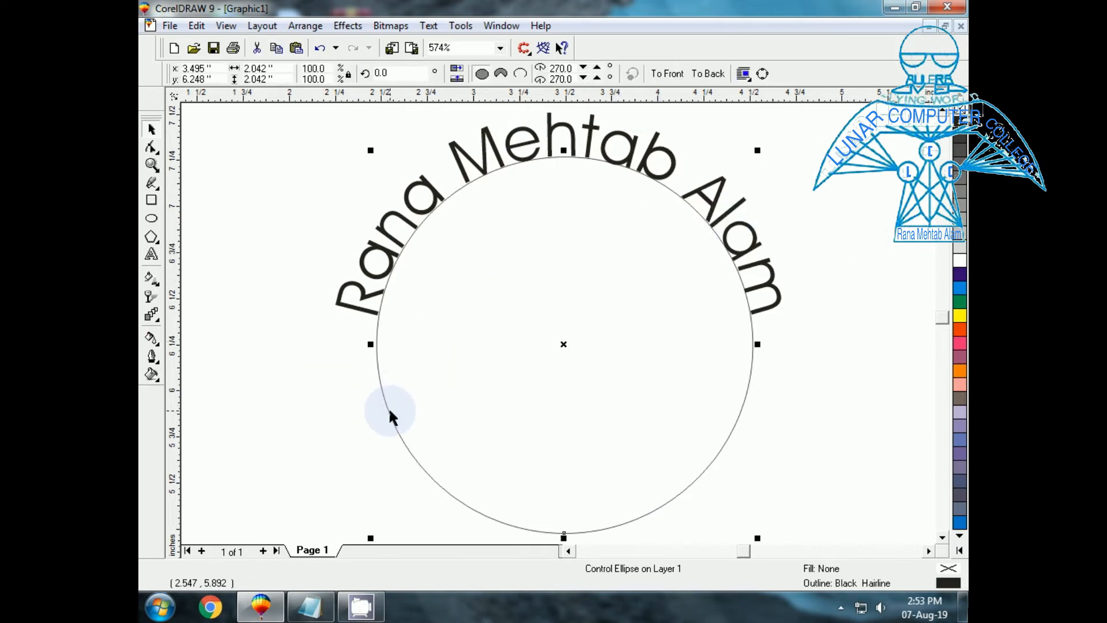
left_click(430, 26)
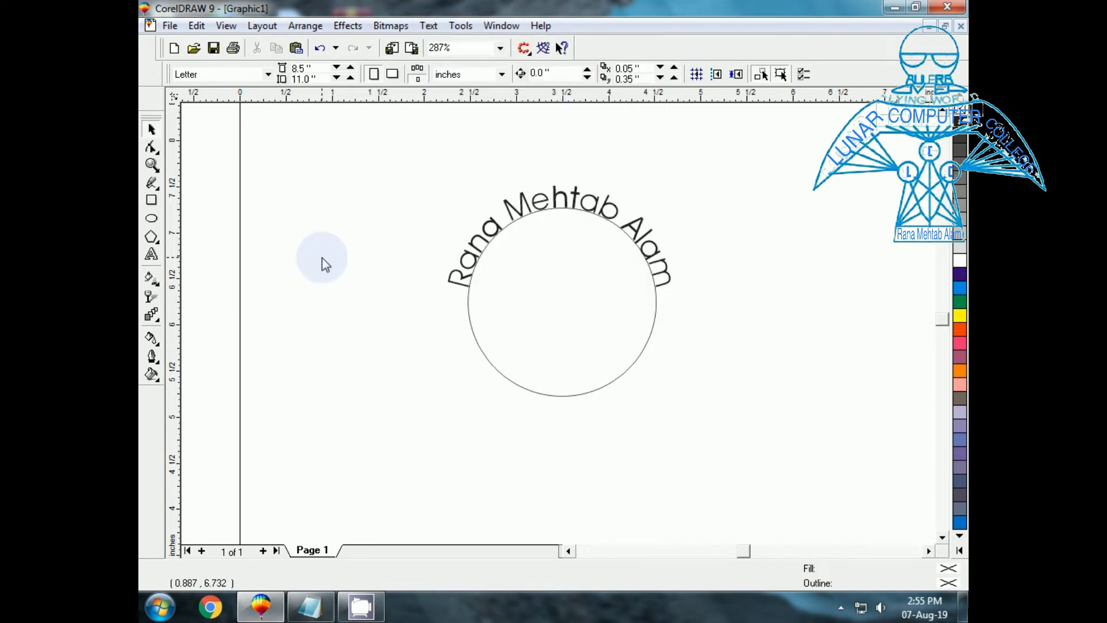
left_click(154, 256)
Draw an empty paragraph frame left of the circle and select all the college text in Notepad.
left_click_drag(278, 220, 529, 524)
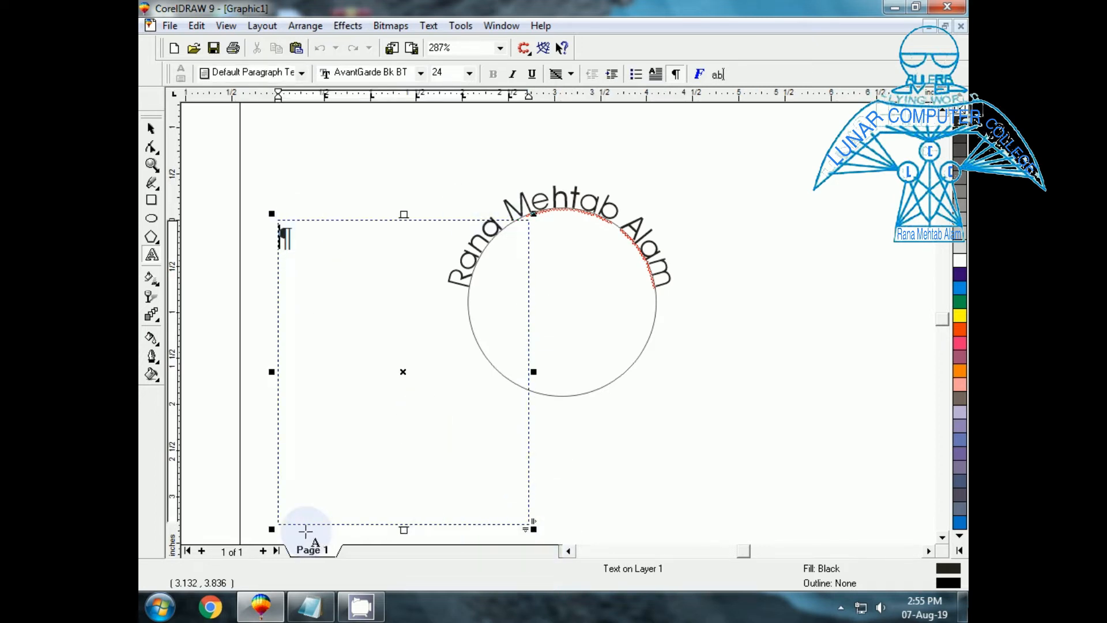
left_click(309, 607)
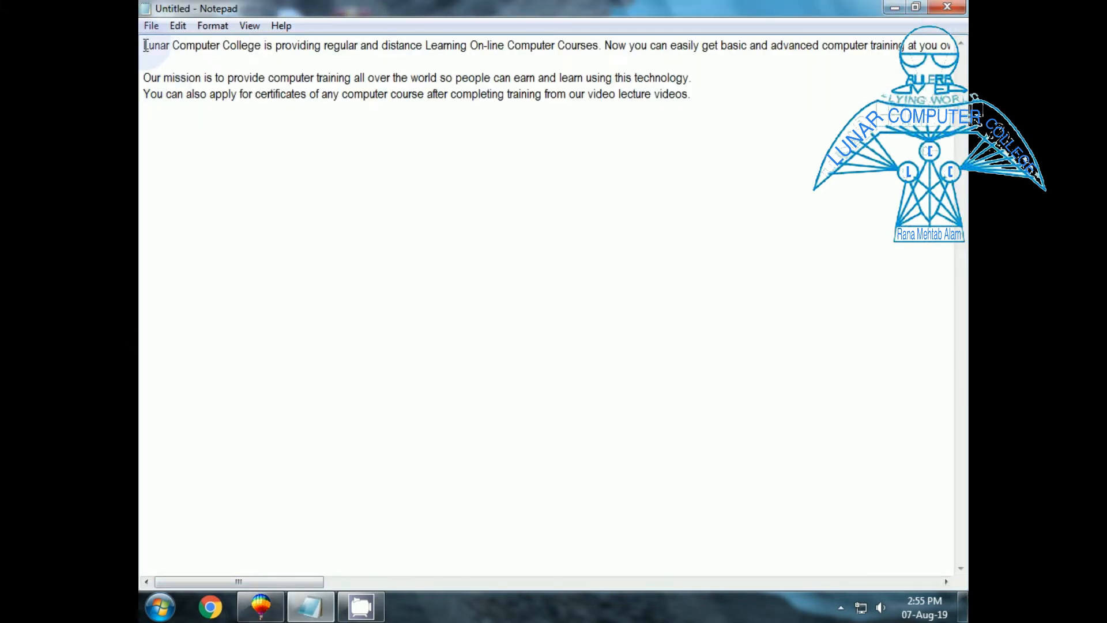
left_click_drag(145, 45, 816, 110)
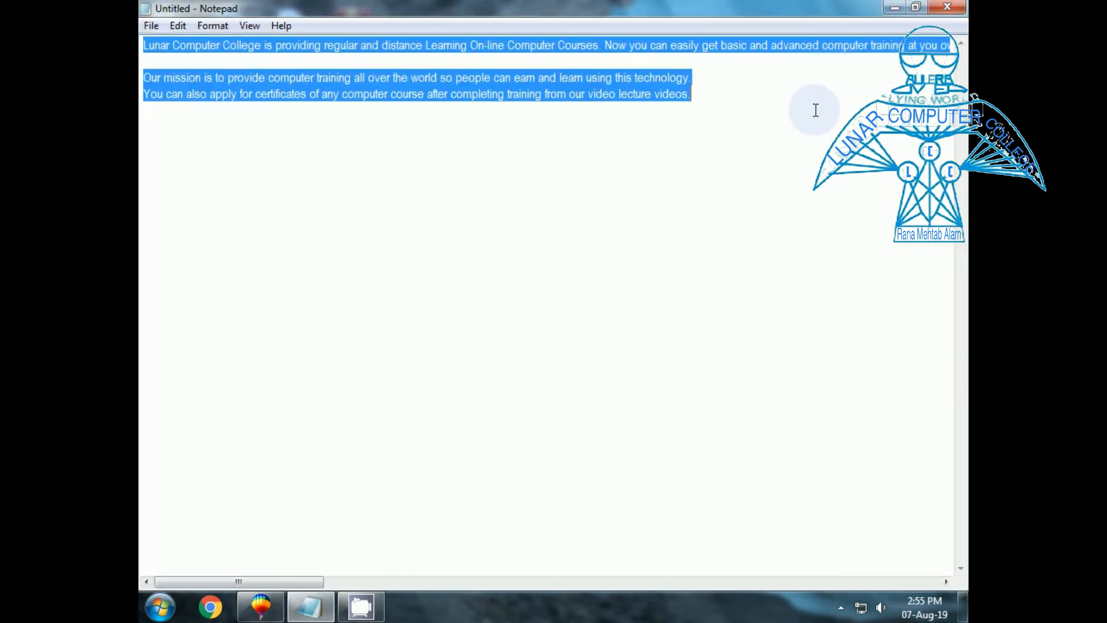
Paste the college description into the paragraph frame and move the circle to the right.
left_click(260, 607)
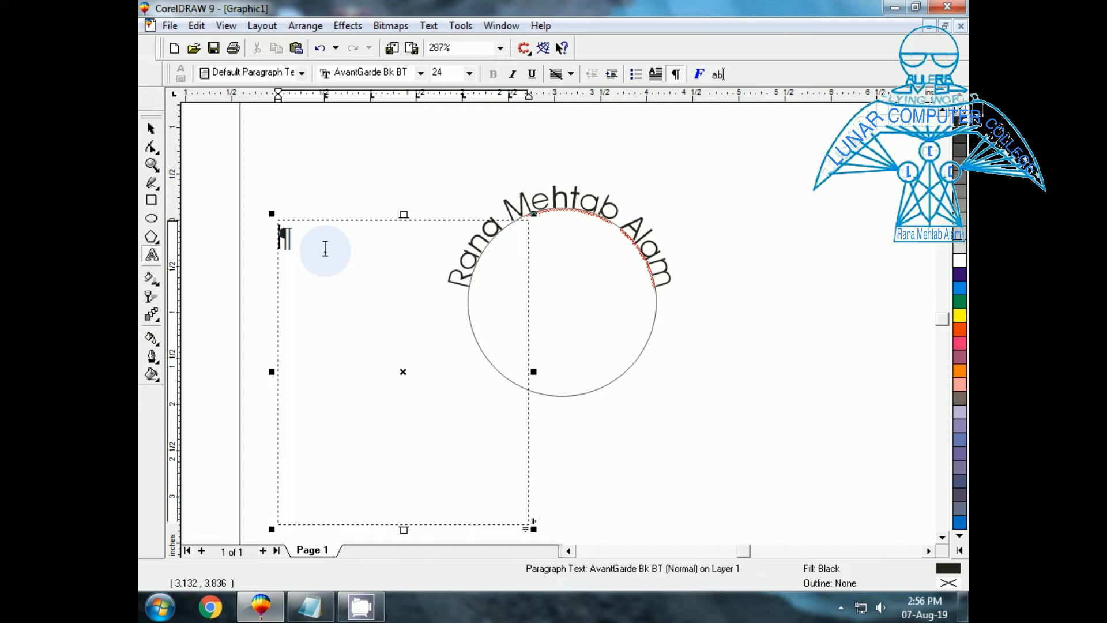
type("Lunar Computer College is providing regular and distance Learning On-line Computer Courses. Now you can easily get")
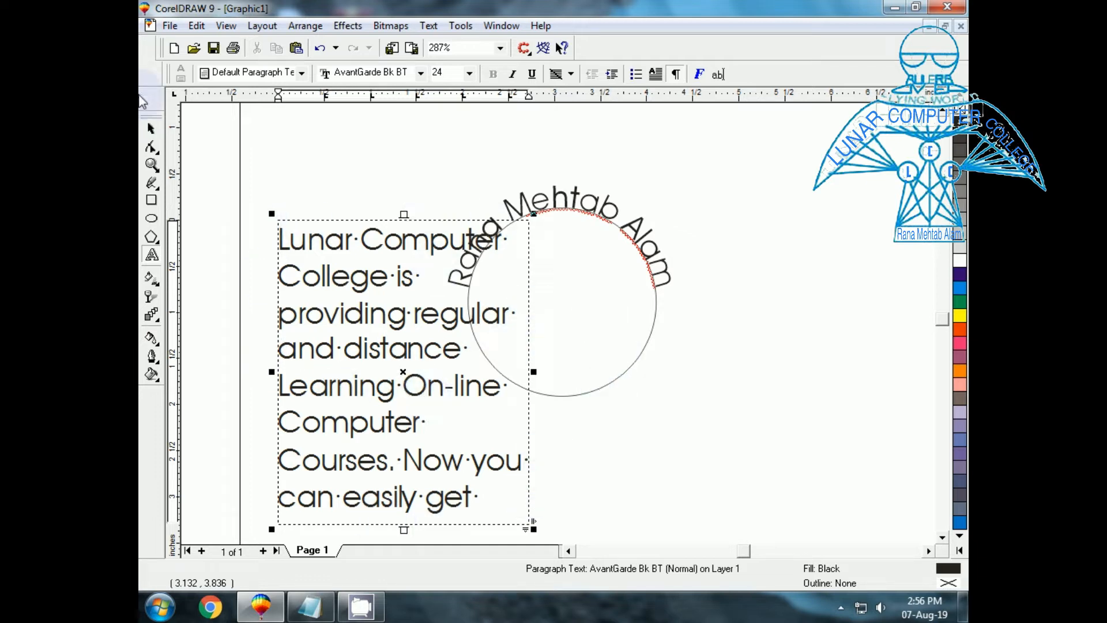
left_click(151, 129)
left_click_drag(593, 386, 752, 377)
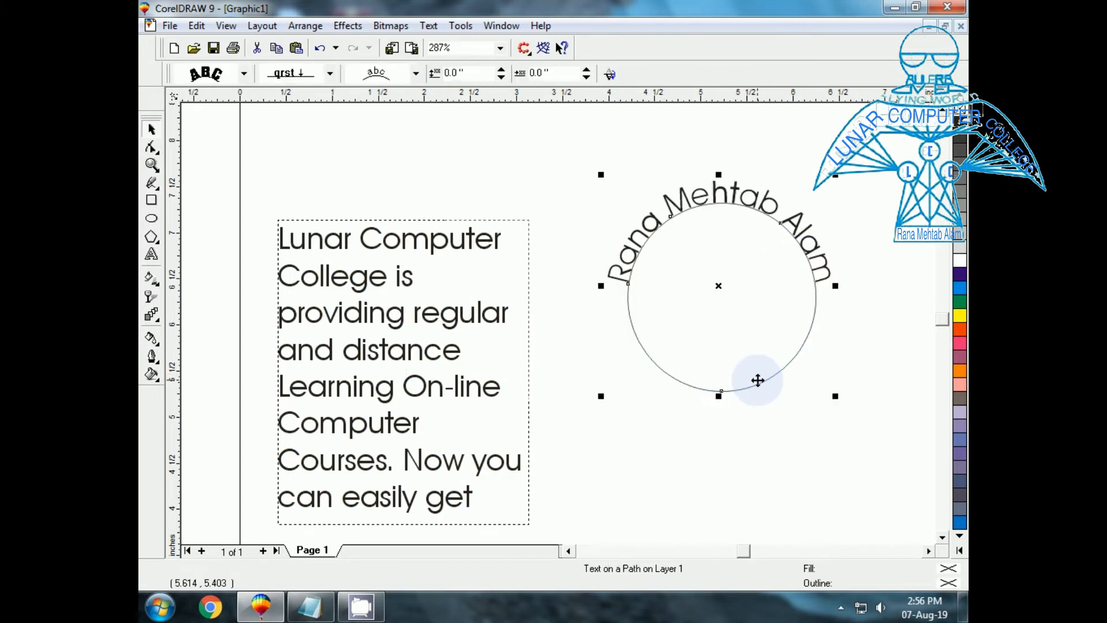
Select the paragraph frame, briefly edit inside it, then reselect the frame.
left_click(307, 251)
left_click(330, 222)
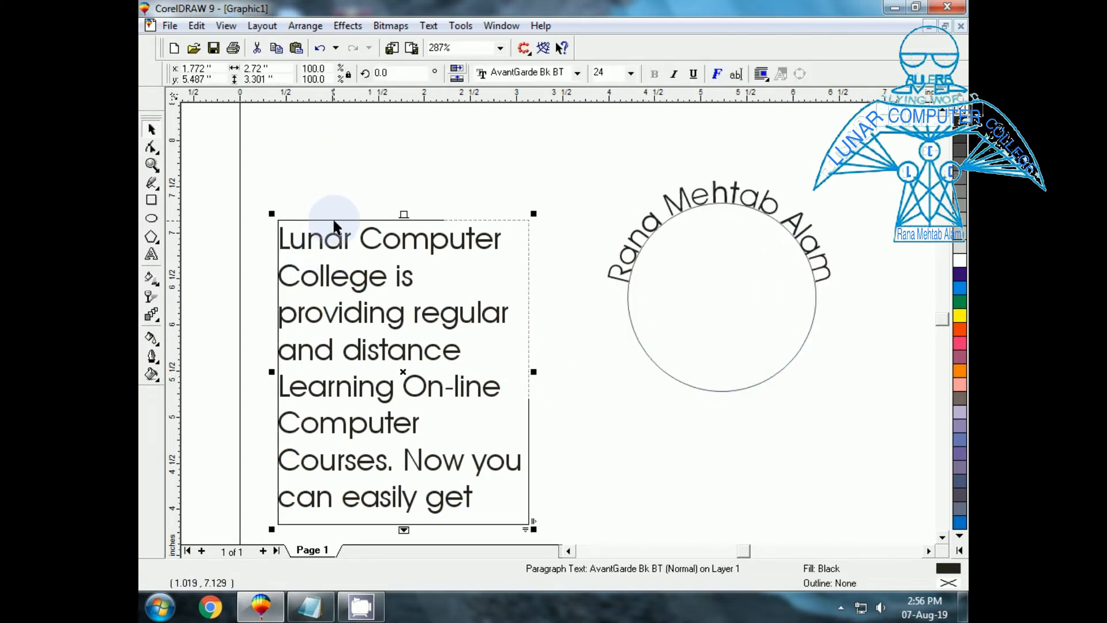
left_click(333, 221)
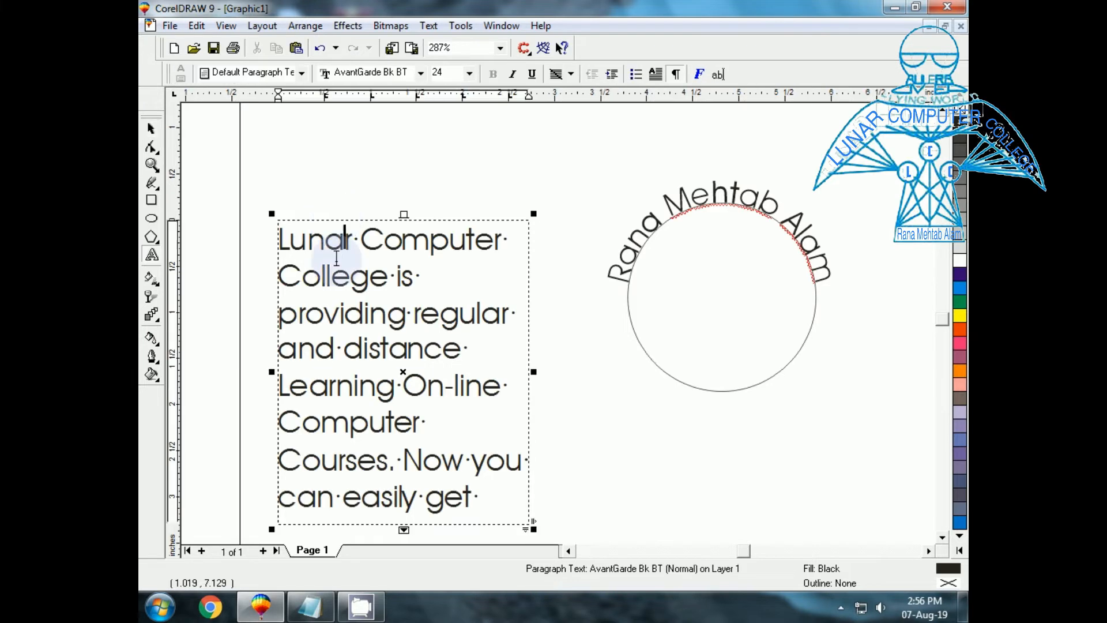
left_click(508, 434)
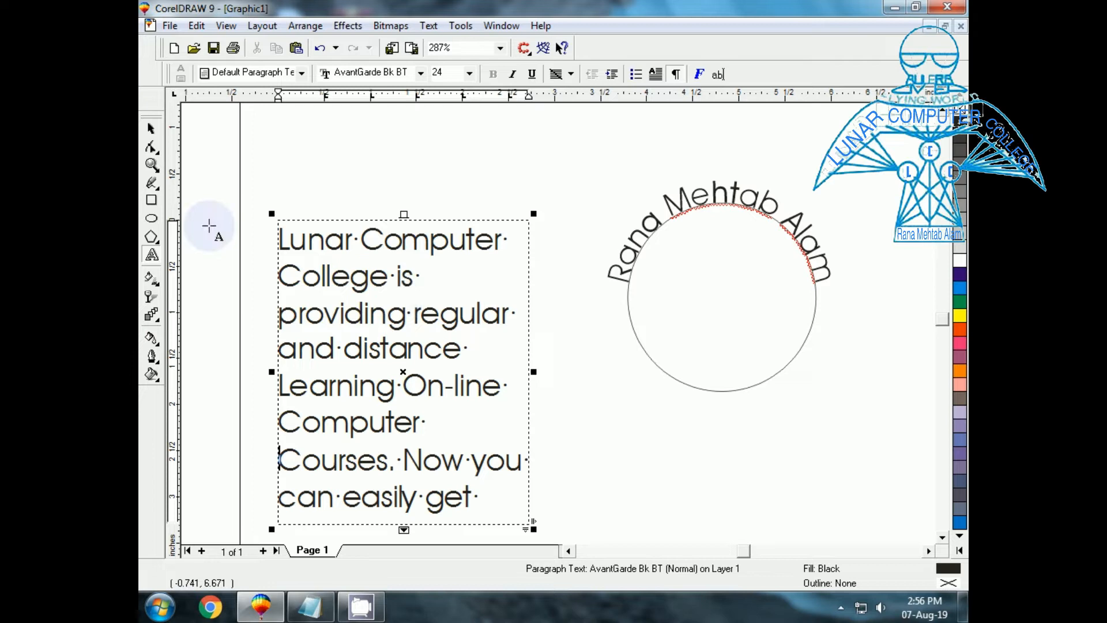
left_click(151, 128)
left_click(354, 222)
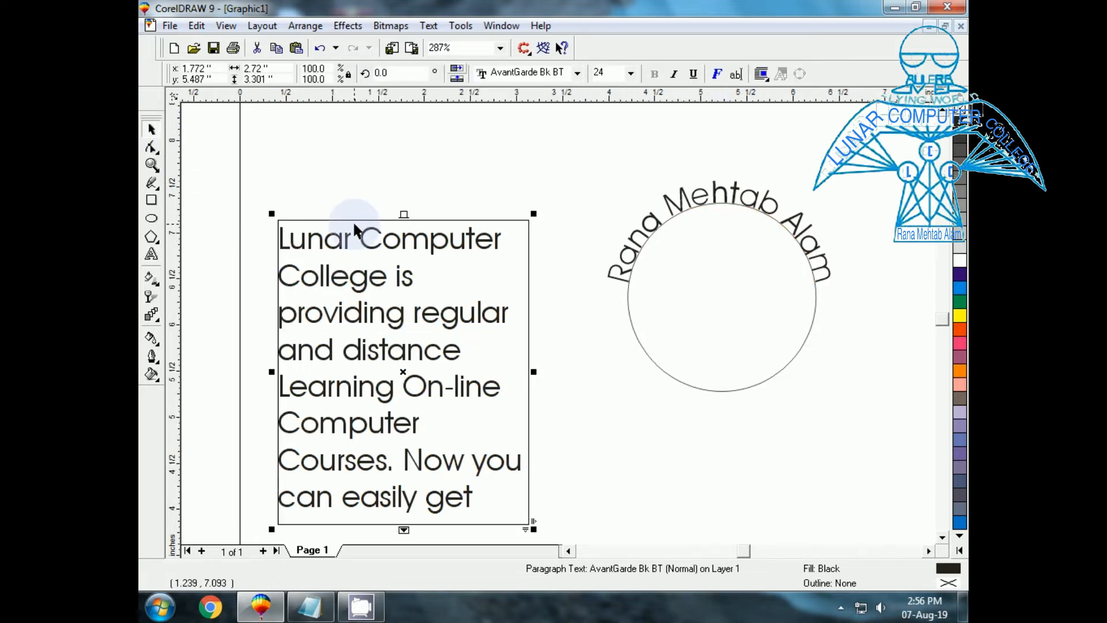
Fit the college description paragraph to its frame (8.577 pt) and zoom to it.
left_click(429, 26)
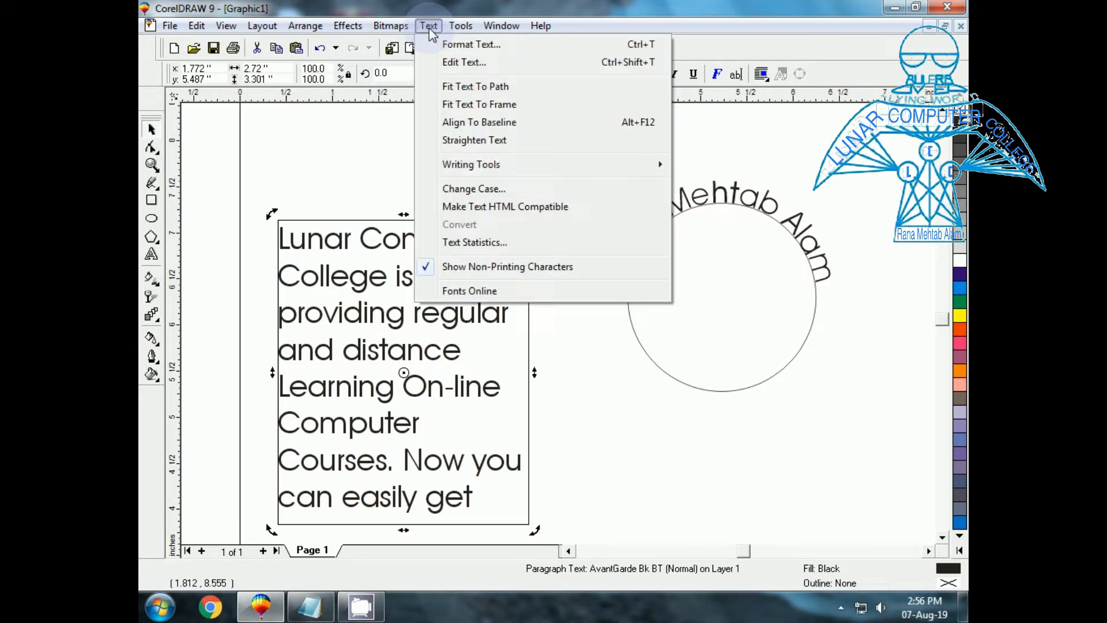
left_click(462, 105)
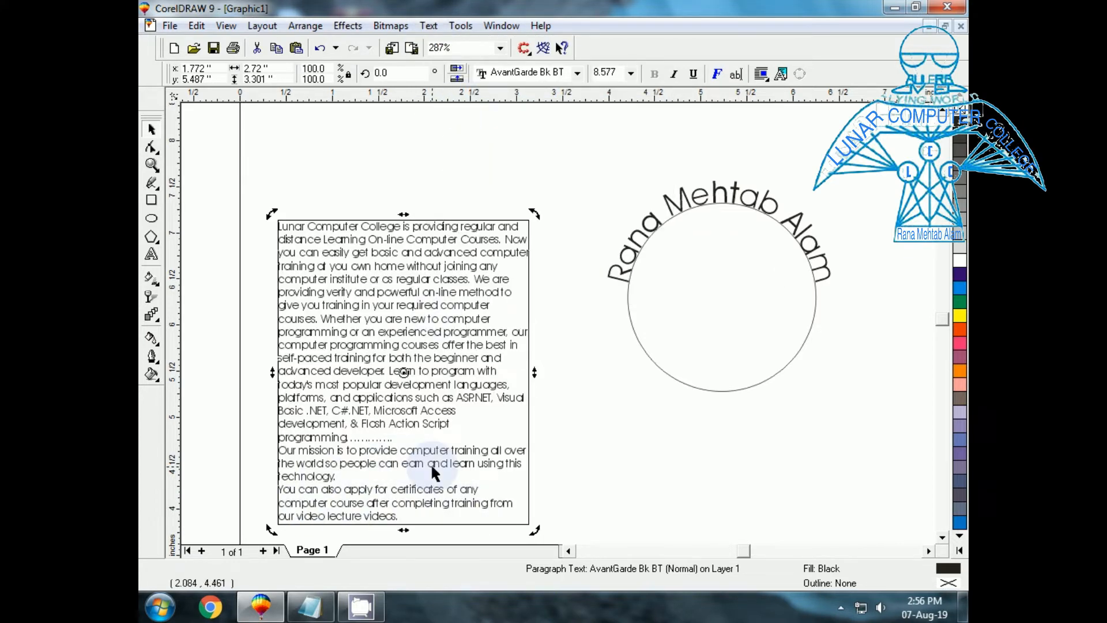
key("shift+F2")
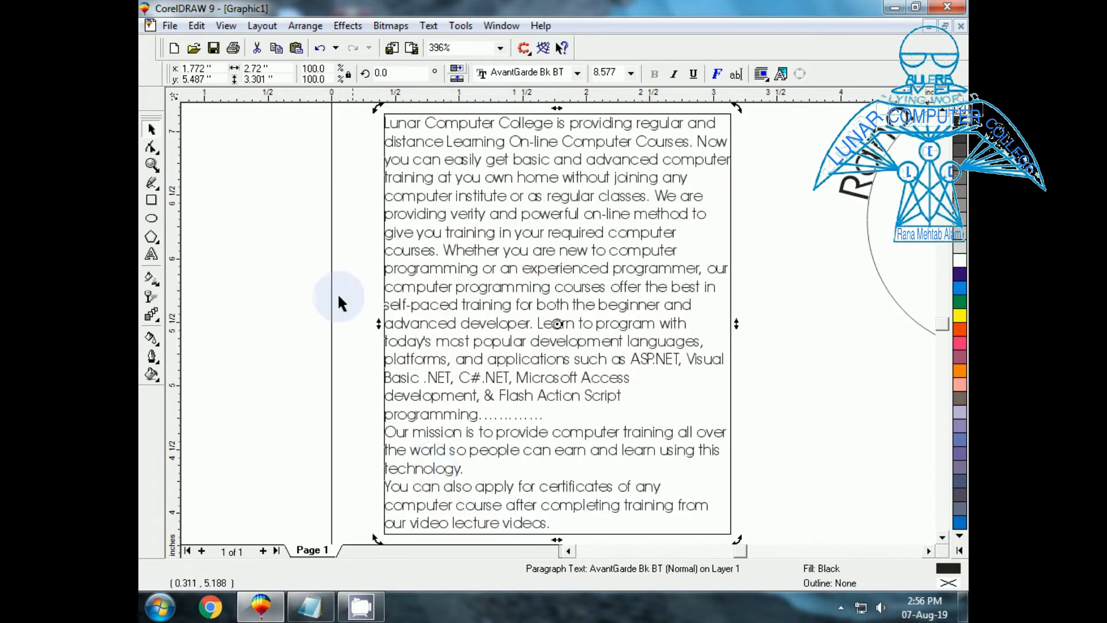
left_click(321, 225)
left_click(448, 194)
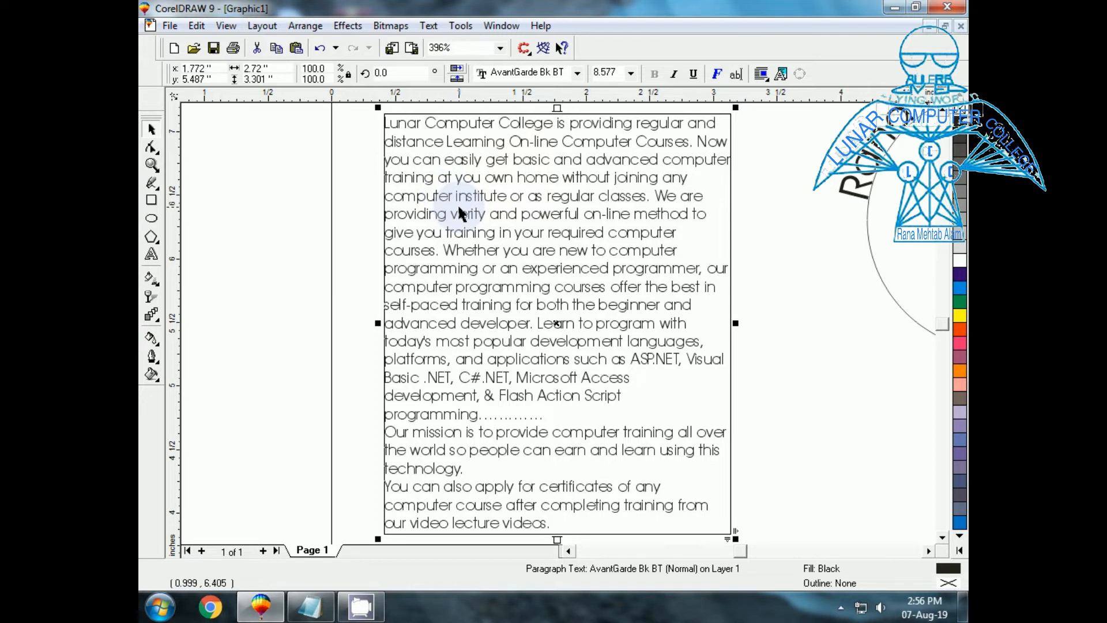
left_click(427, 26)
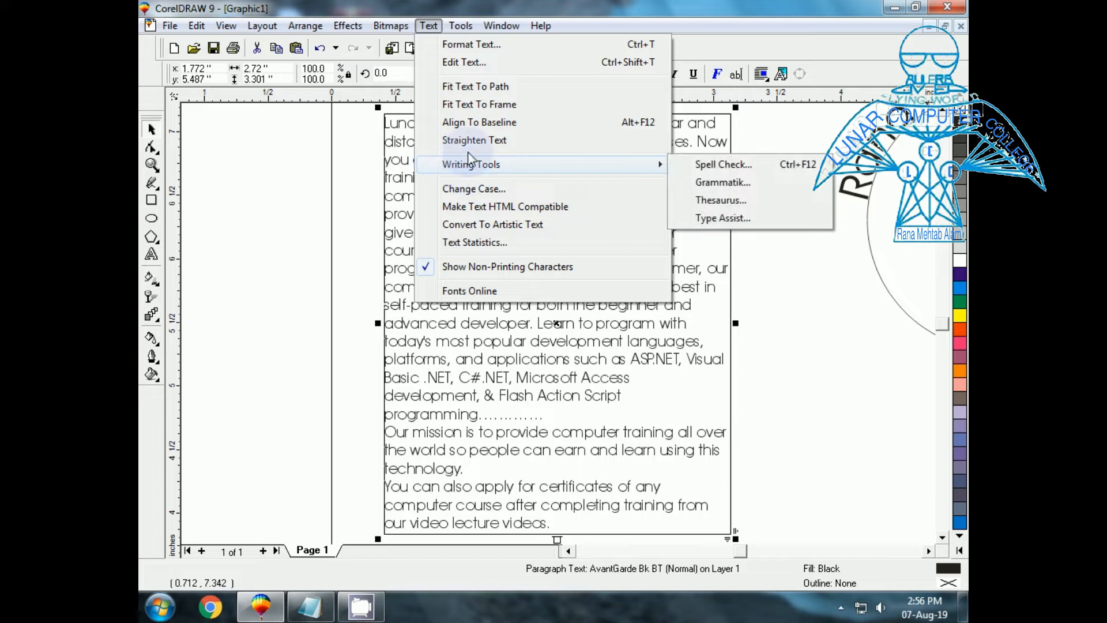
left_click(777, 226)
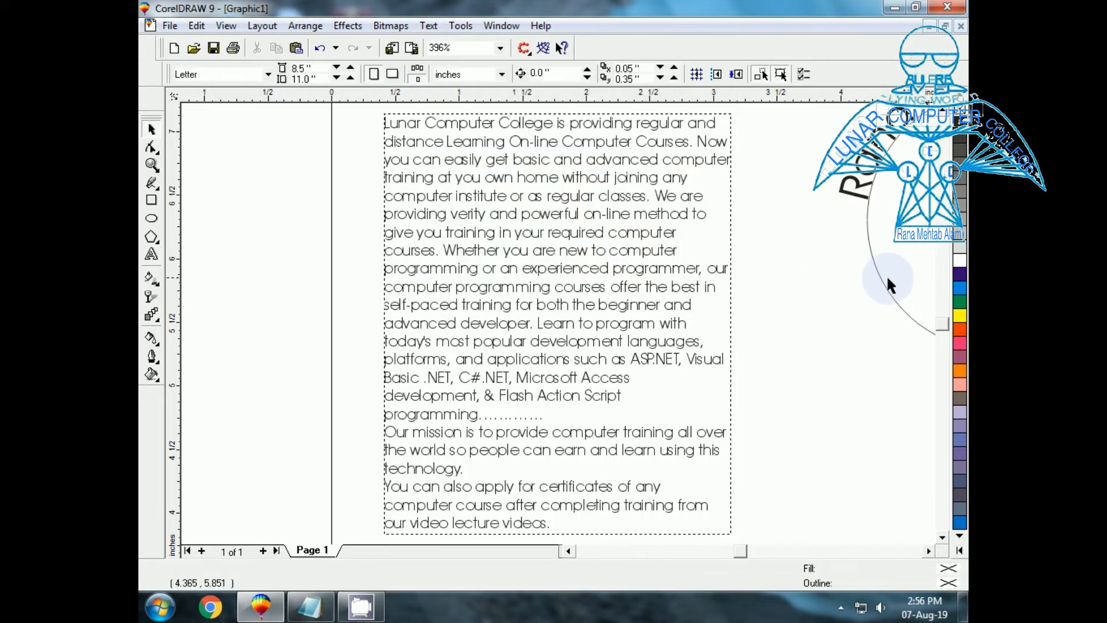
Select the circle beneath the curved name text and delete it.
left_click(890, 301)
key("shift+F2")
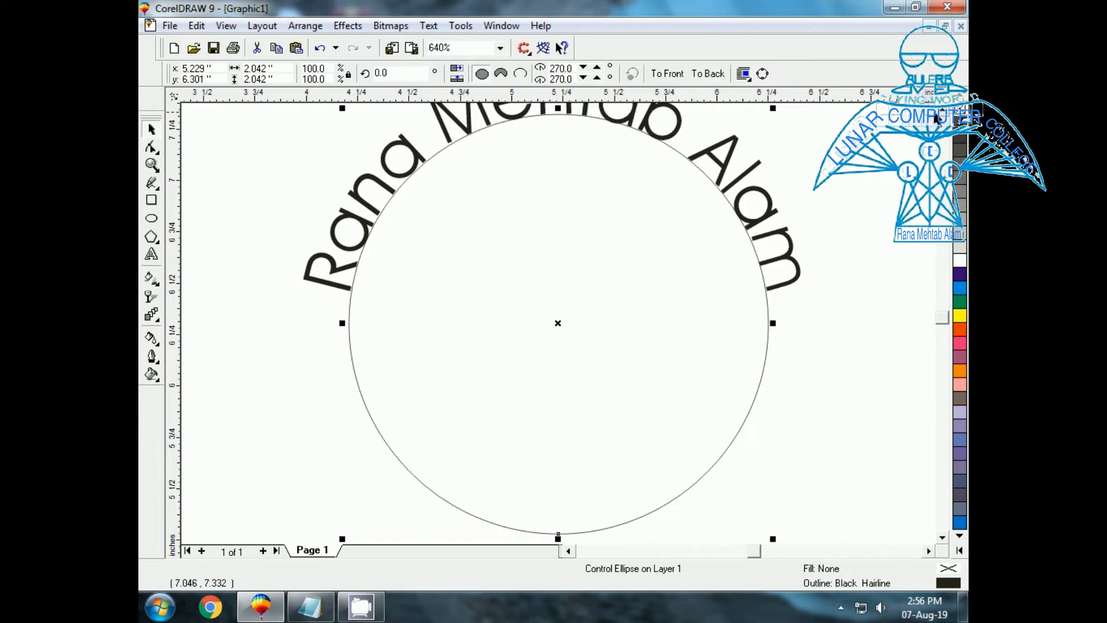
scroll(558, 323, "up", 3)
left_click(826, 302)
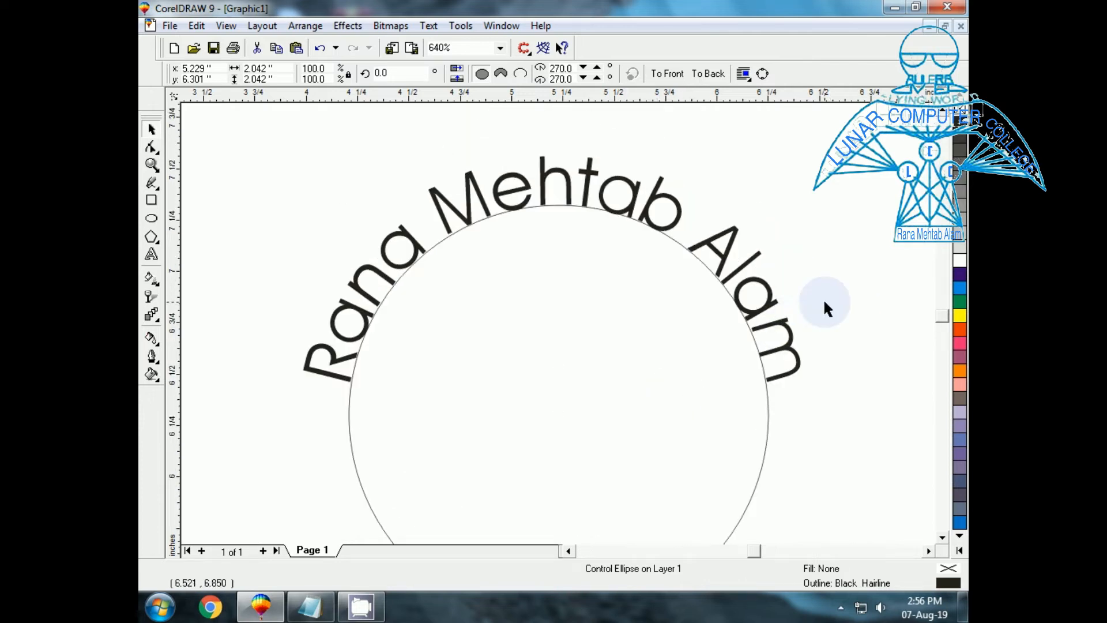
left_click(943, 537)
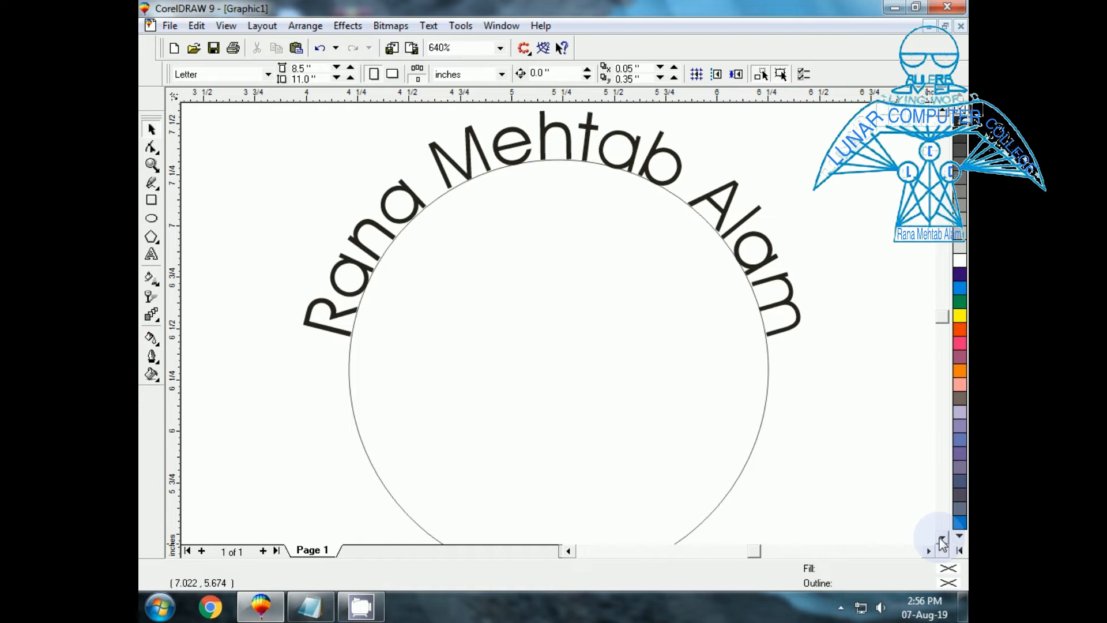
left_click(349, 381)
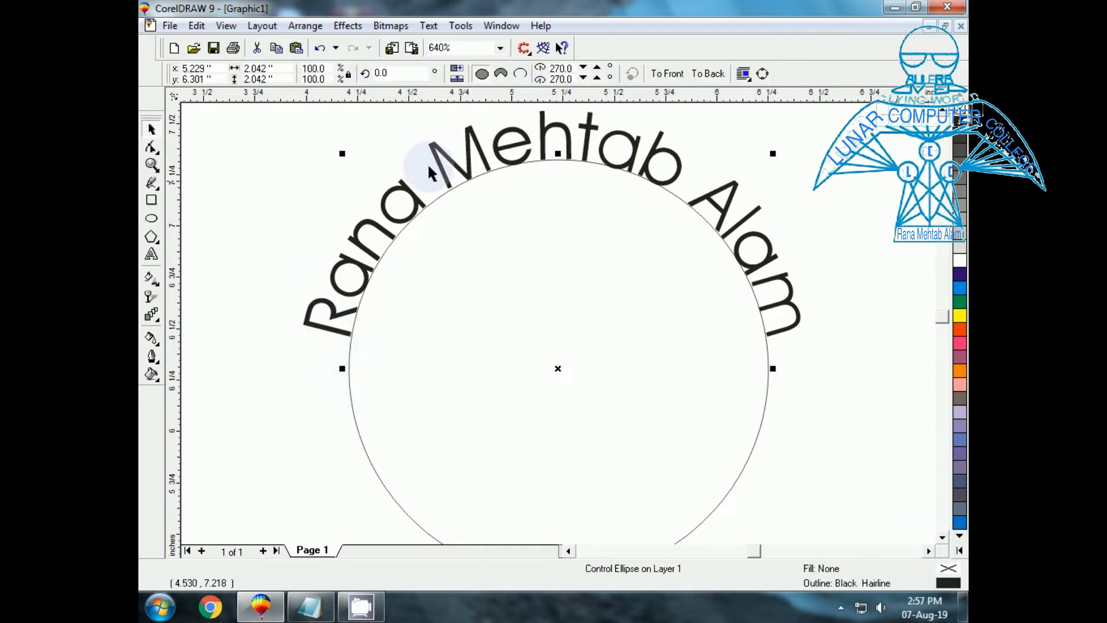
key("Delete")
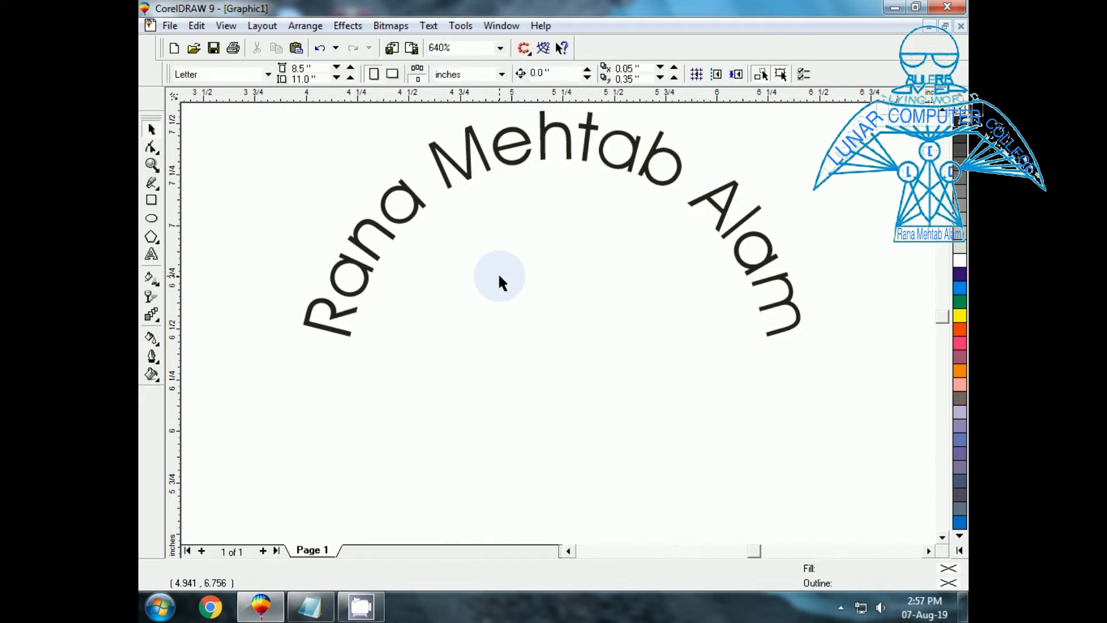
Apply Align To Baseline to the curved name text, then reselect and zoom to it.
left_click(467, 174)
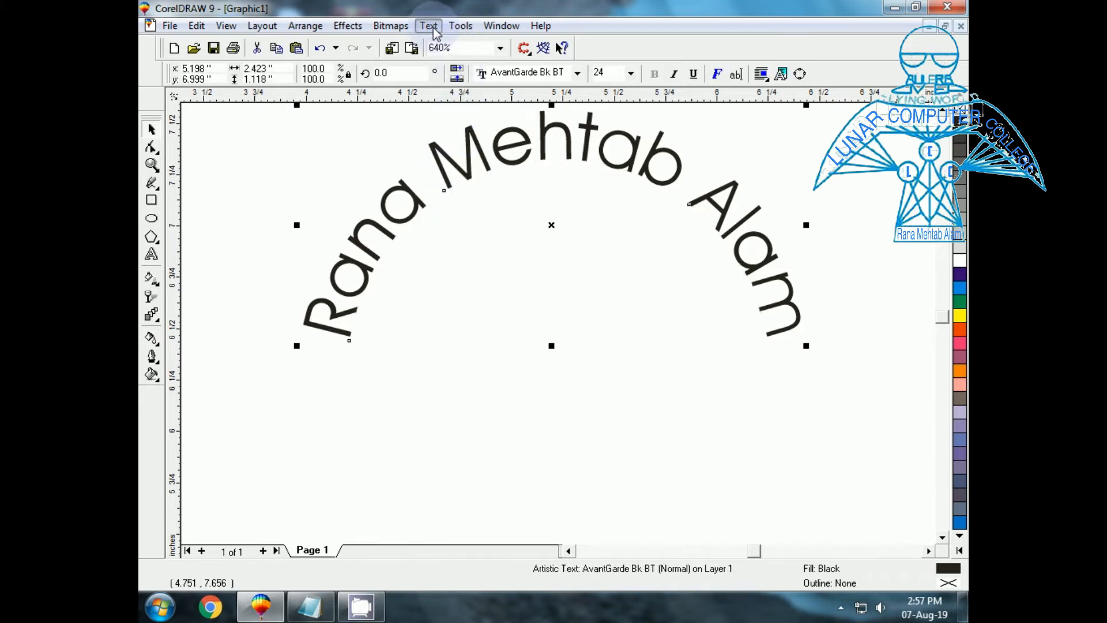
left_click(429, 26)
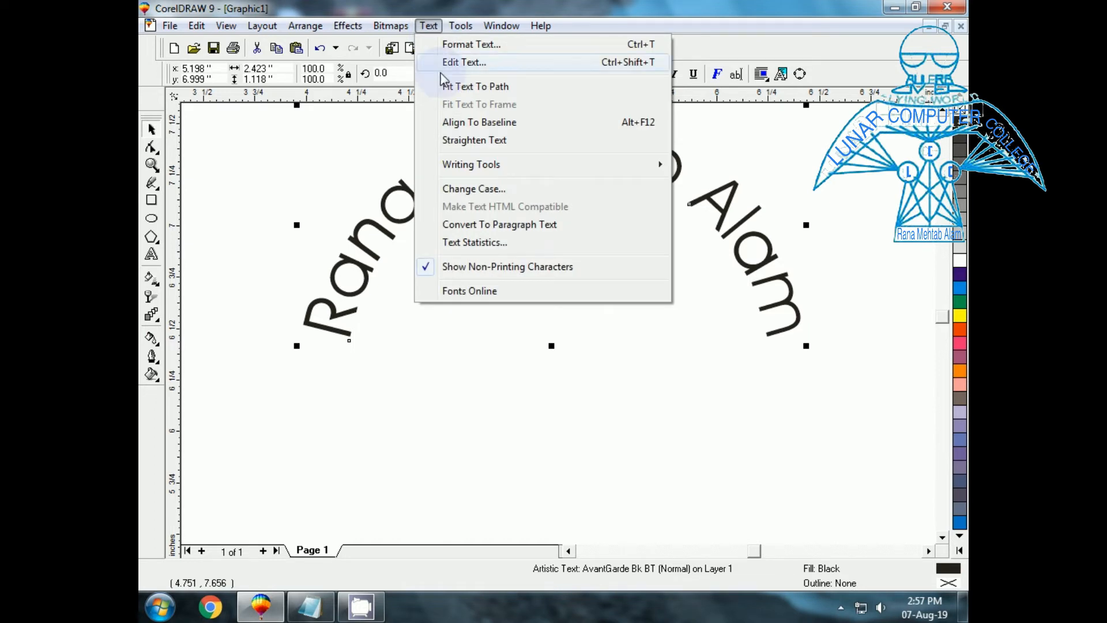
left_click(463, 126)
key("F4")
key("F5")
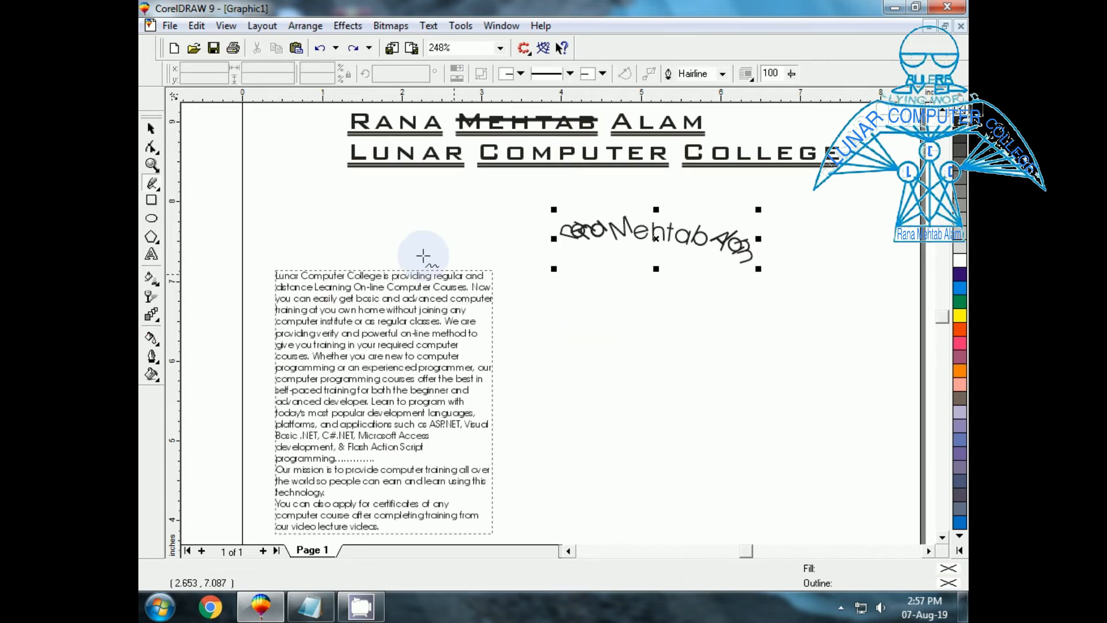
left_click(151, 128)
left_click_drag(522, 211, 831, 318)
key("shift+F2")
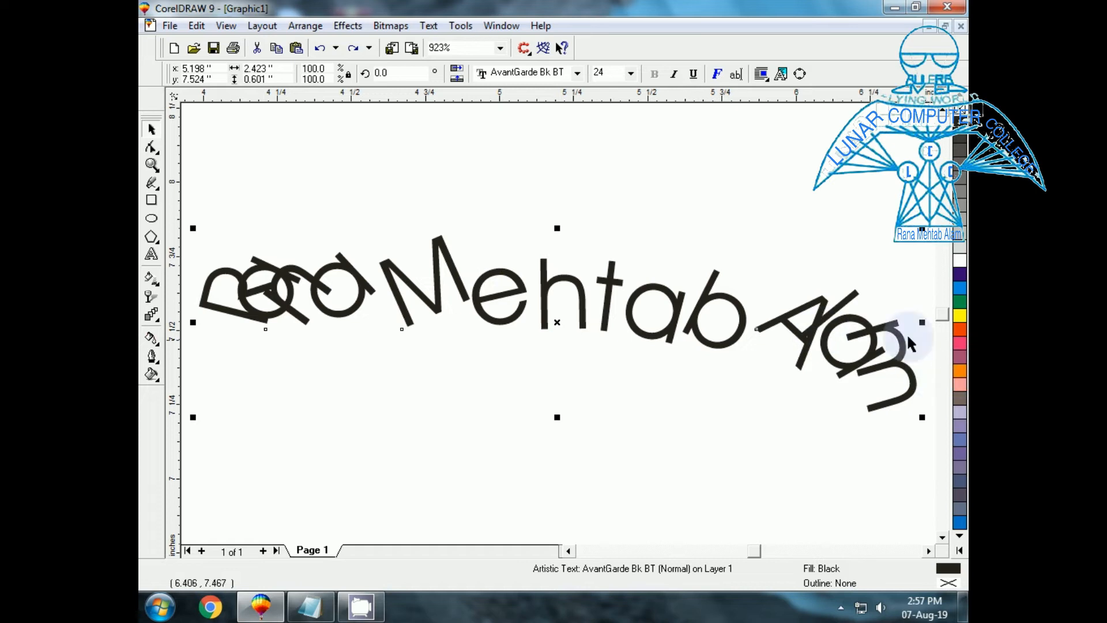
Straighten the curved name text into a single horizontal line.
left_click(657, 345)
left_click(652, 343)
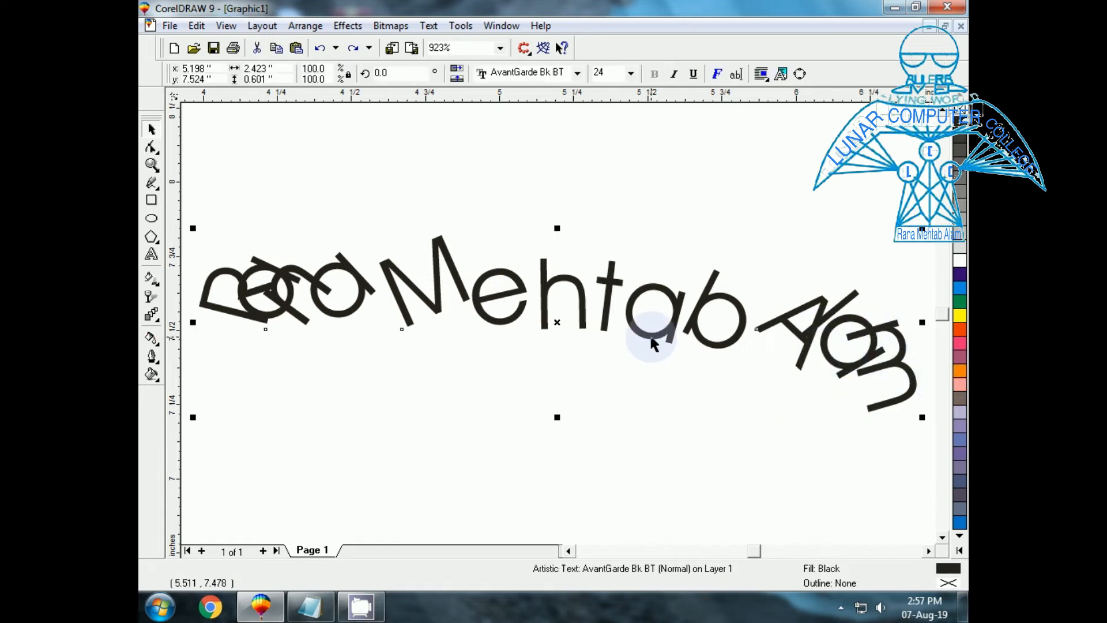
left_click(428, 26)
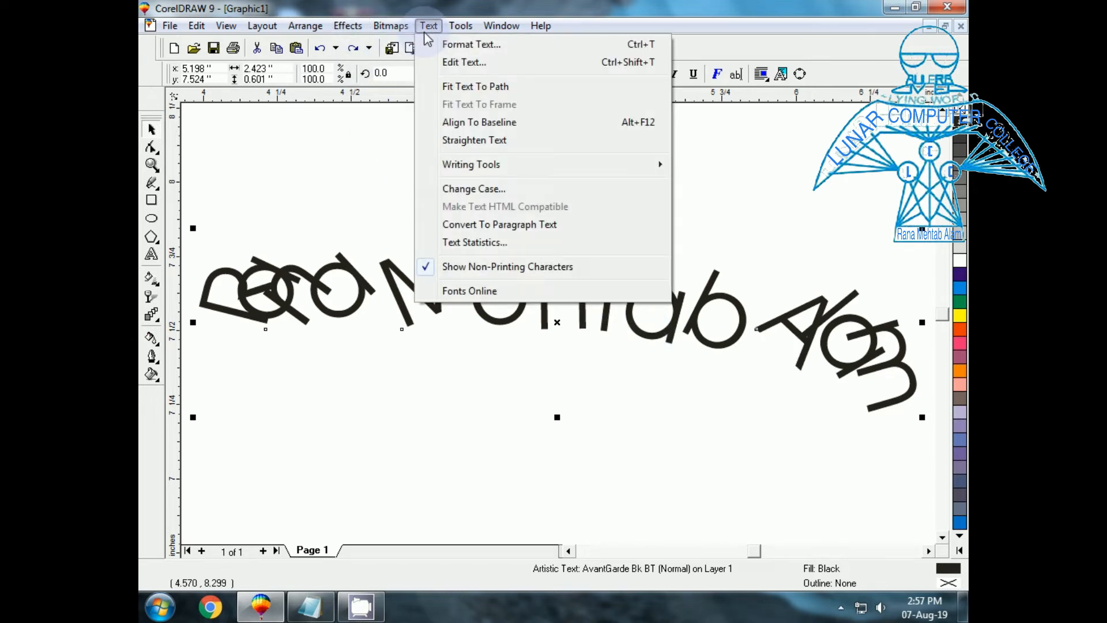
left_click(474, 141)
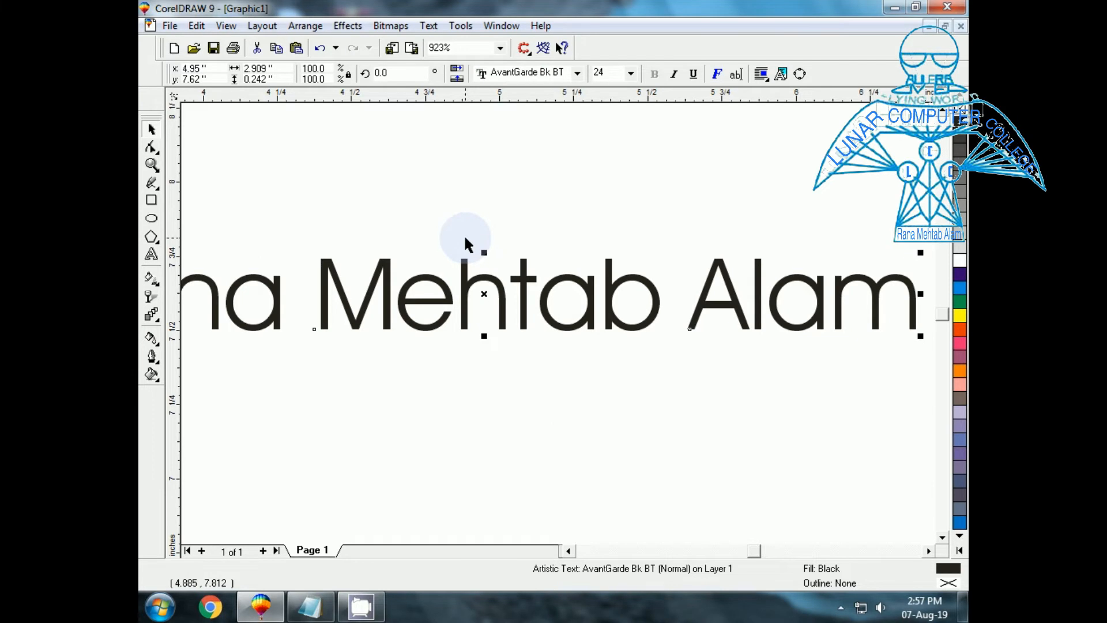
key("F3")
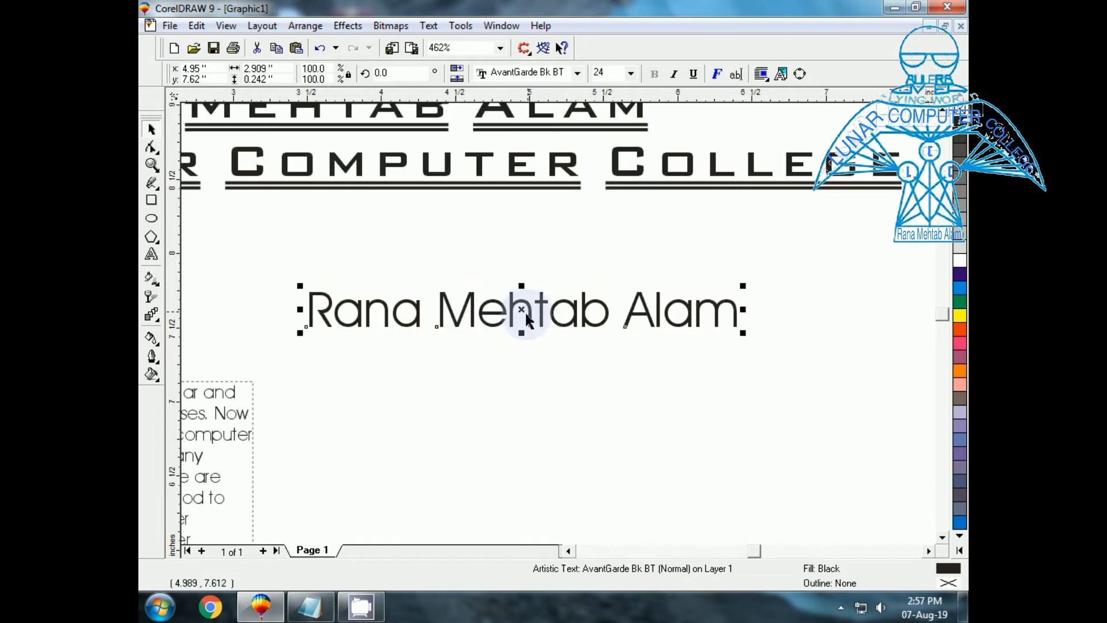
Nudge the name line slightly down and right, then start Spell Check on it.
left_click_drag(522, 311, 543, 339)
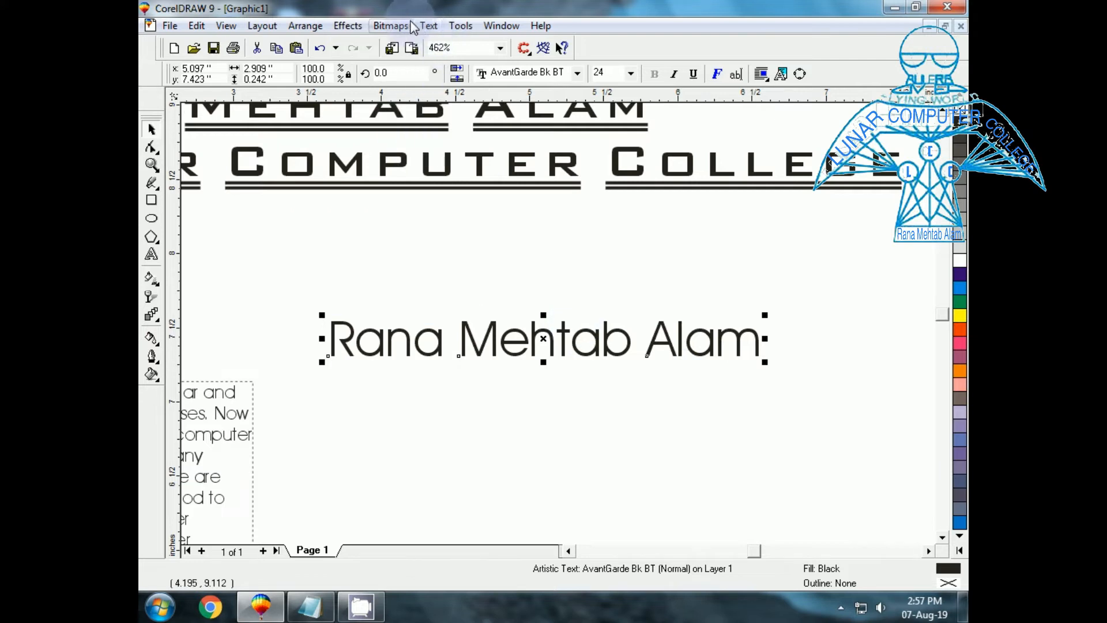
left_click(431, 25)
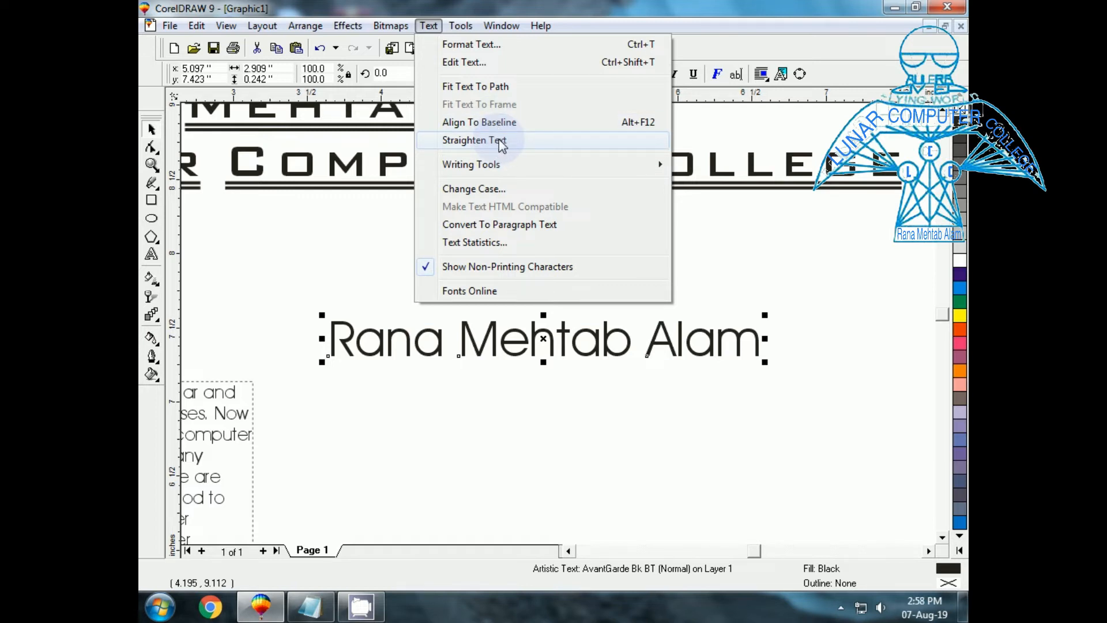
mouse_move(473, 173)
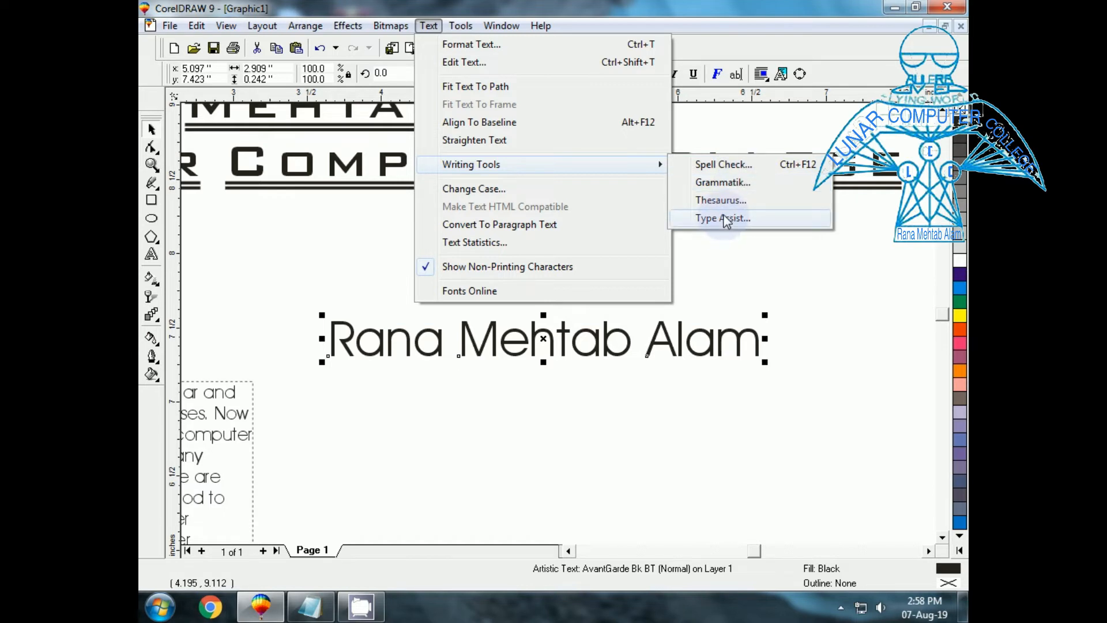
left_click(722, 166)
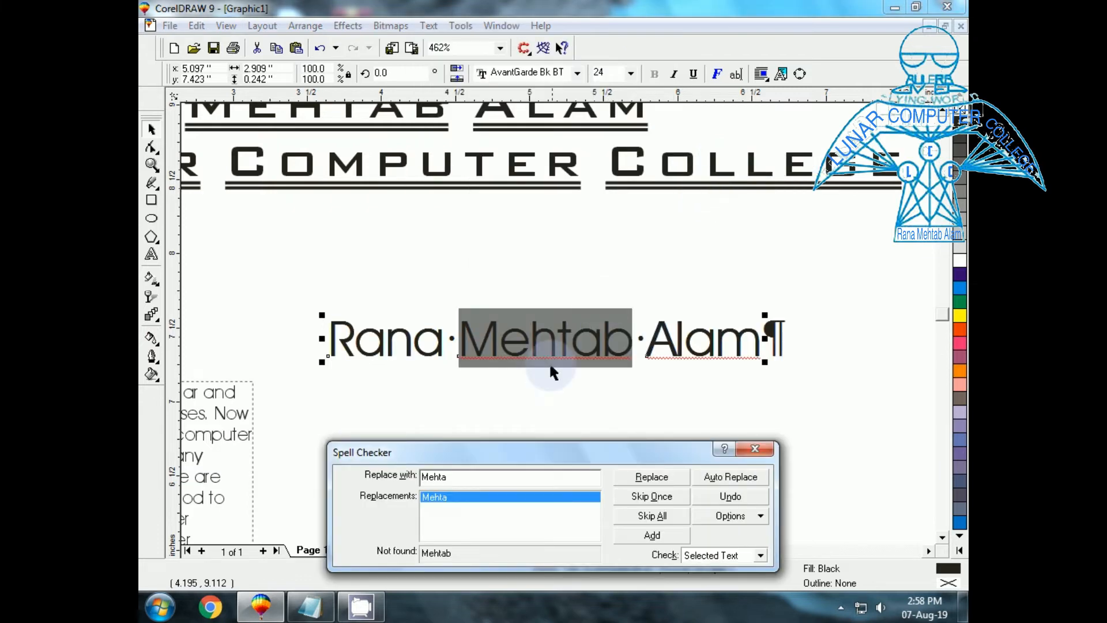
left_click_drag(519, 452, 548, 393)
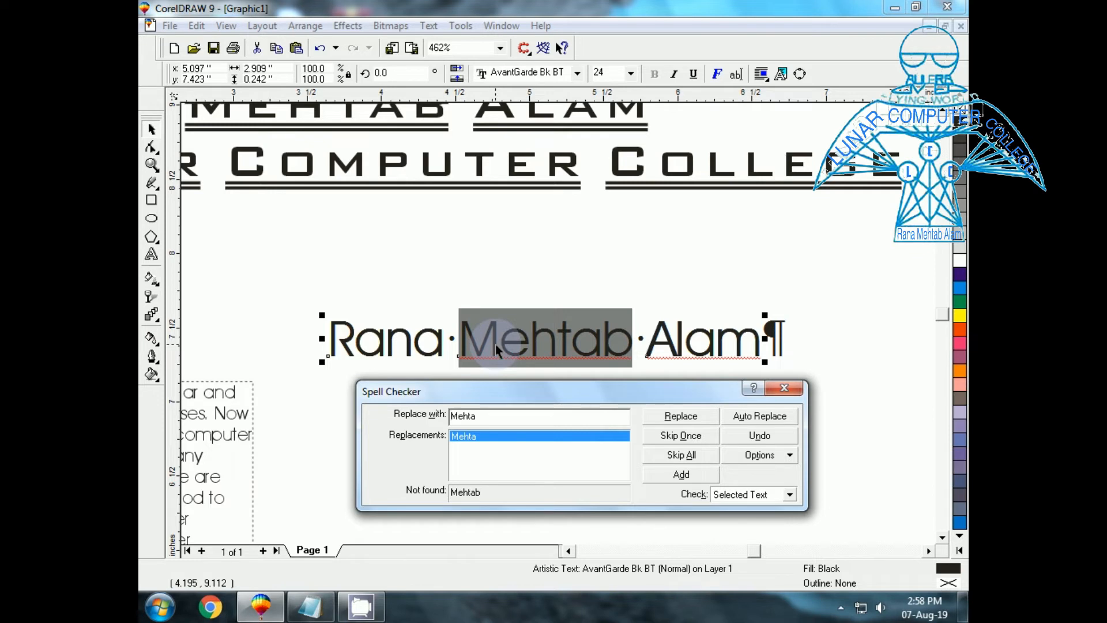
Add both flagged surname words to the dictionary and close the spell checker.
left_click(680, 475)
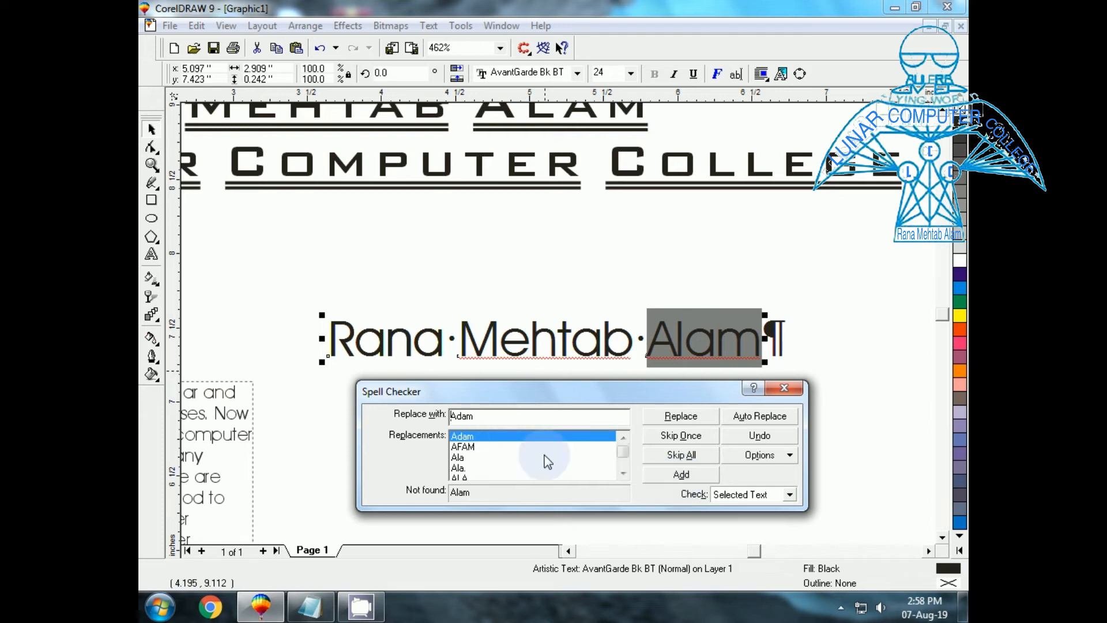
left_click(675, 475)
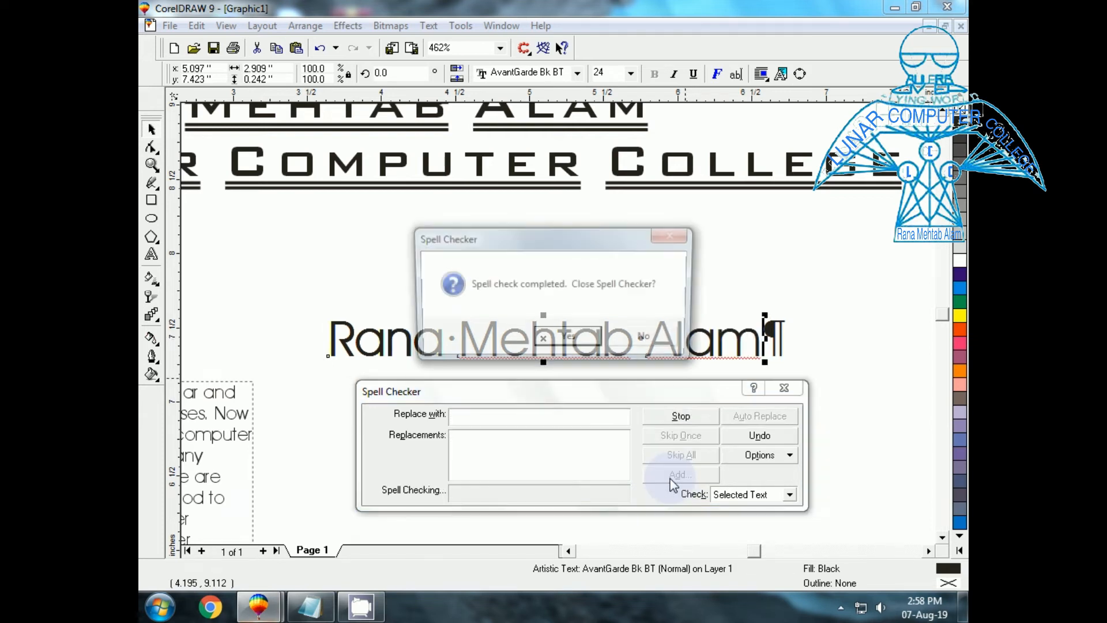
left_click(548, 341)
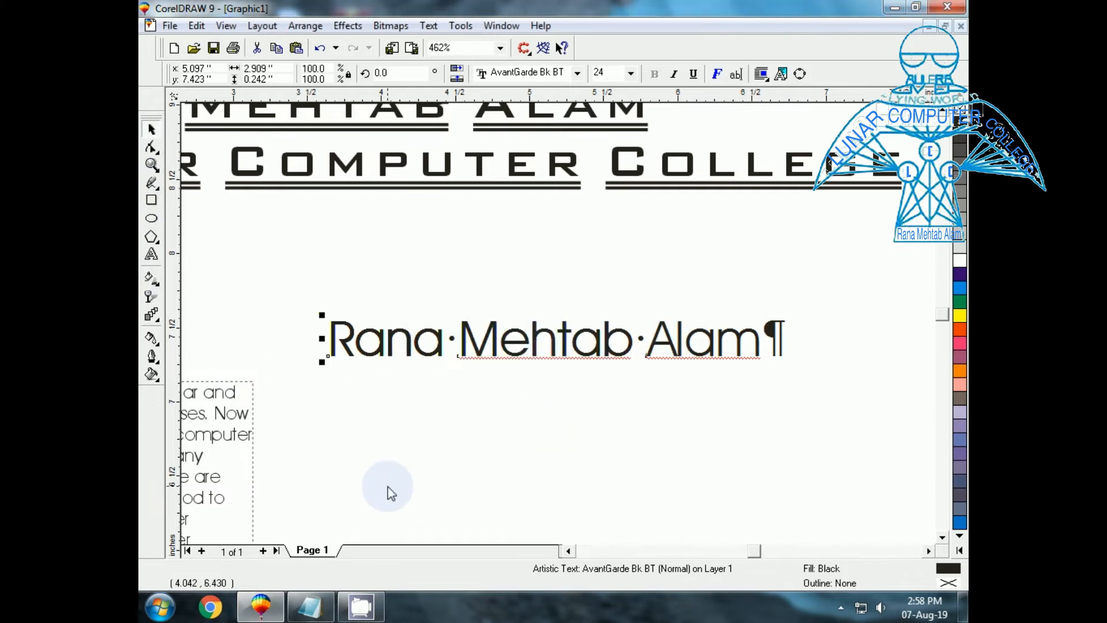
left_click(519, 356)
left_click(562, 407)
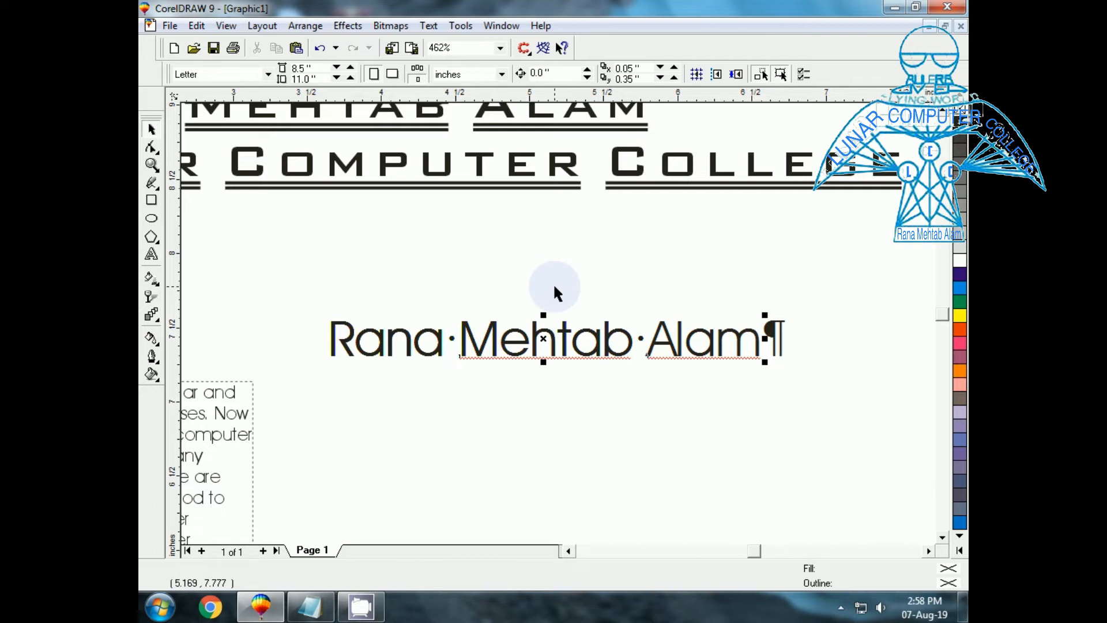
Run Spell Check on the whole document, skipping ASP.NET once, then close it.
left_click(429, 26)
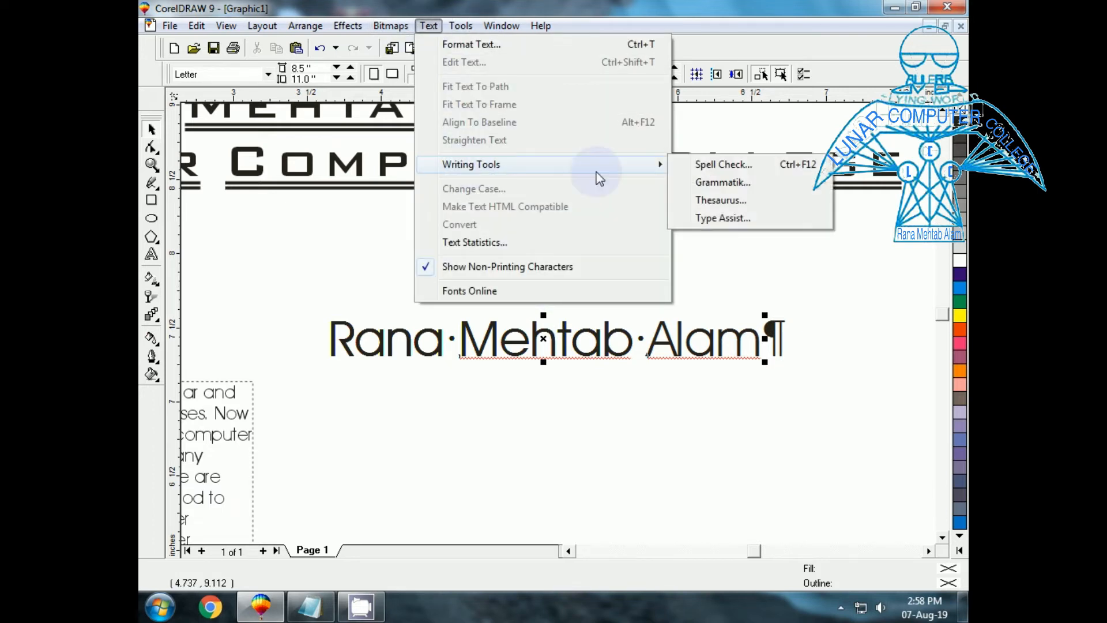
left_click(701, 165)
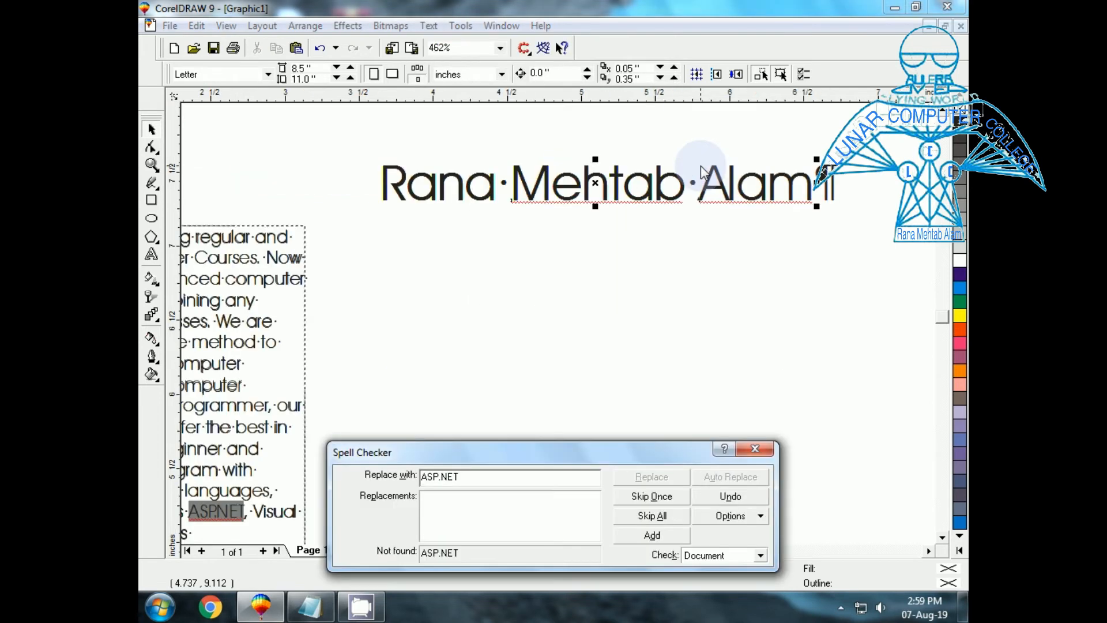
left_click_drag(576, 451, 614, 320)
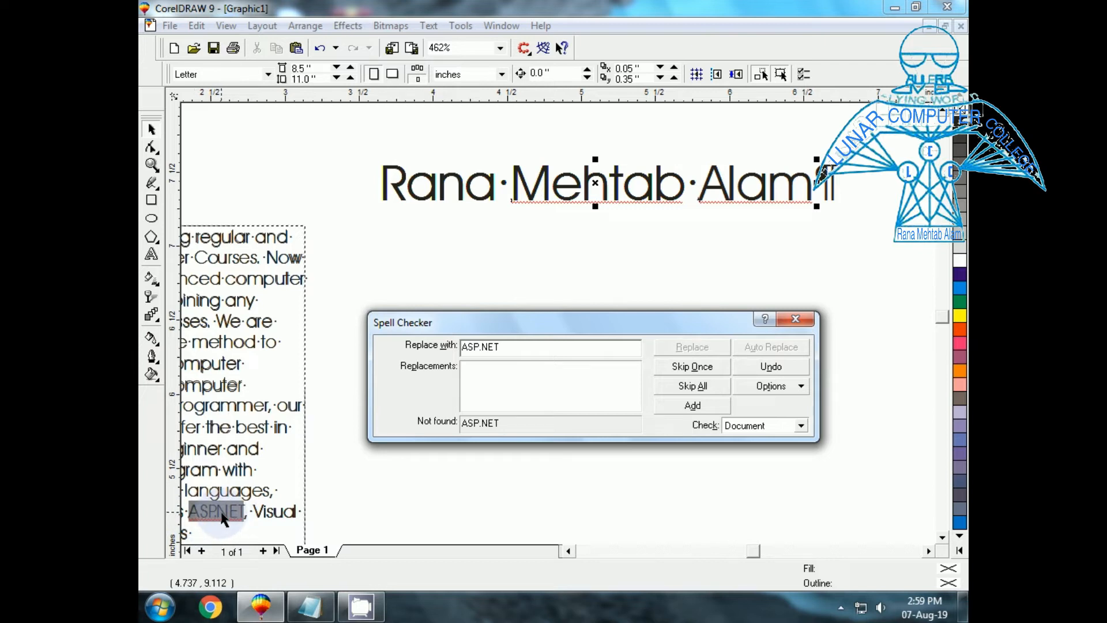
left_click(684, 369)
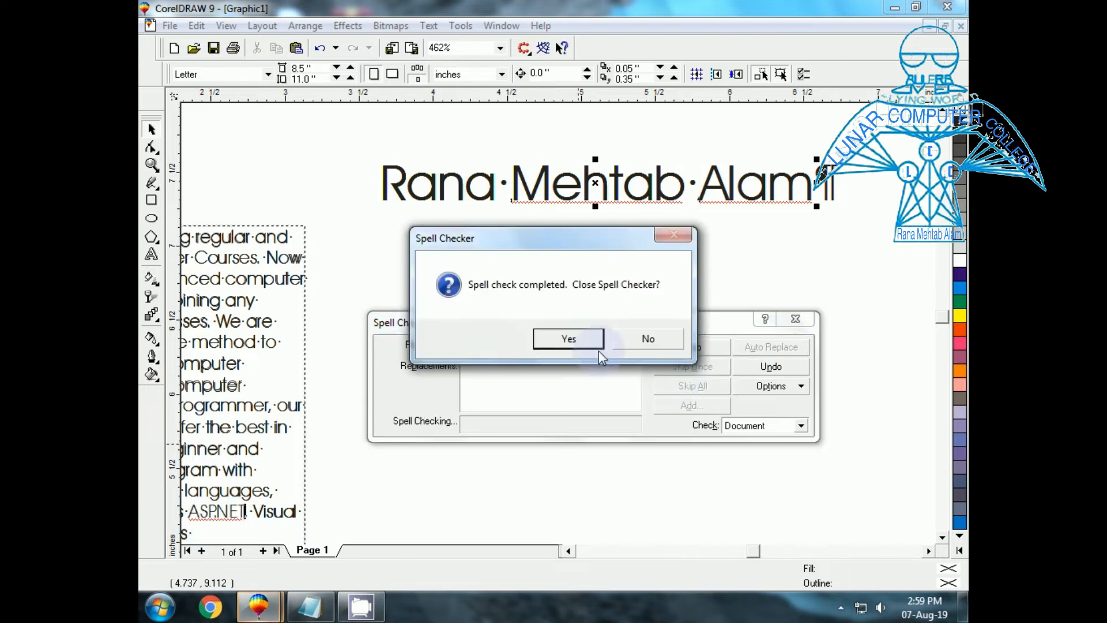
left_click(558, 336)
left_click(152, 132)
left_click(472, 201)
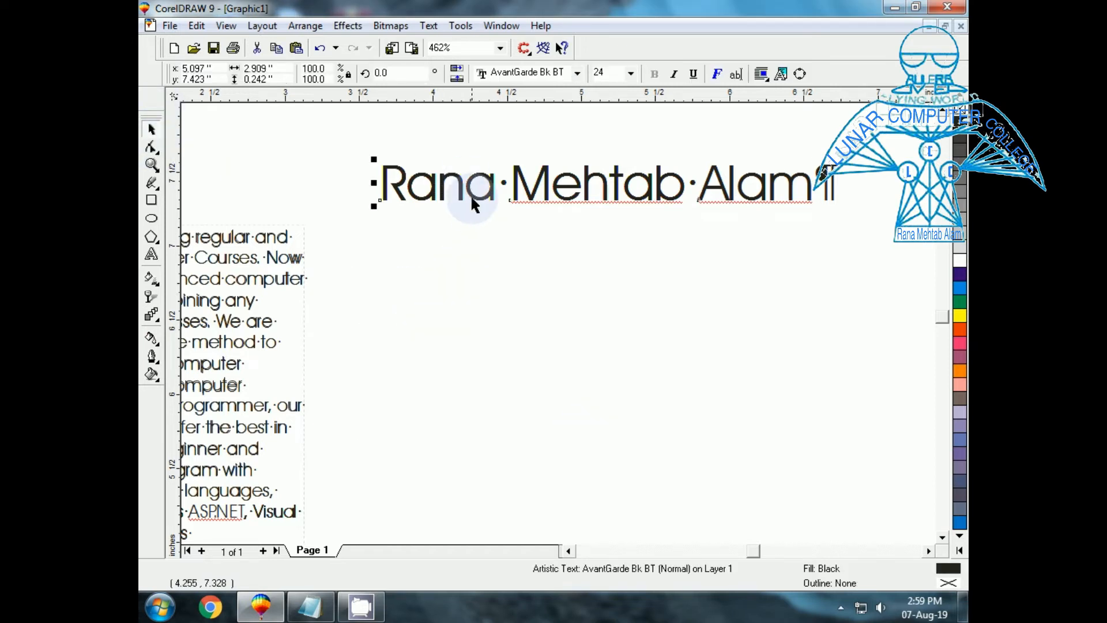
left_click(525, 440)
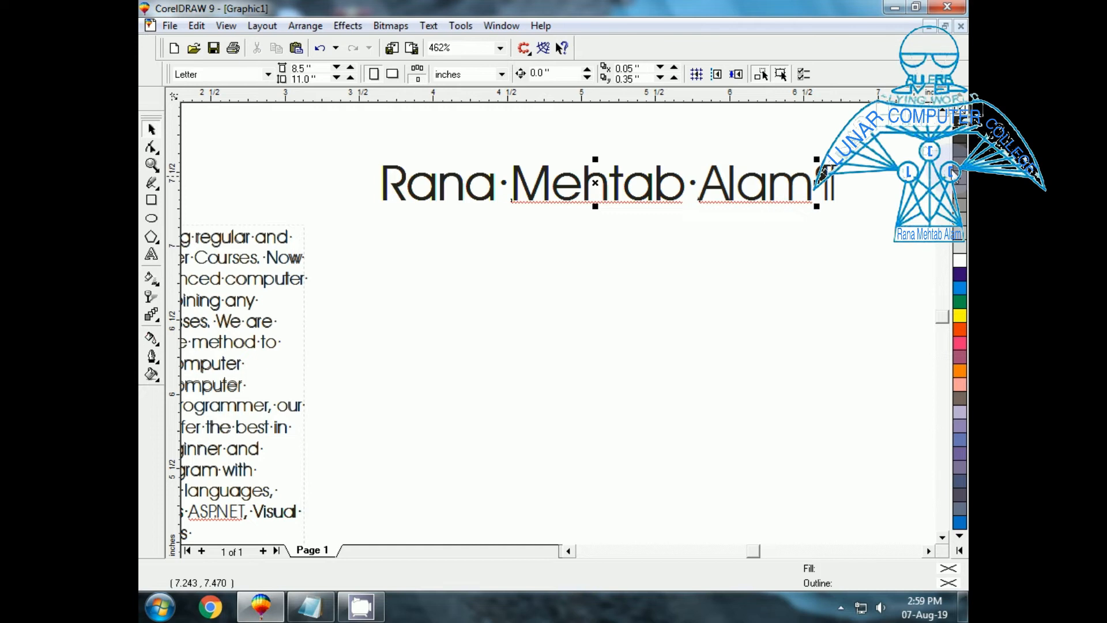
scroll(523, 447, "up", 2)
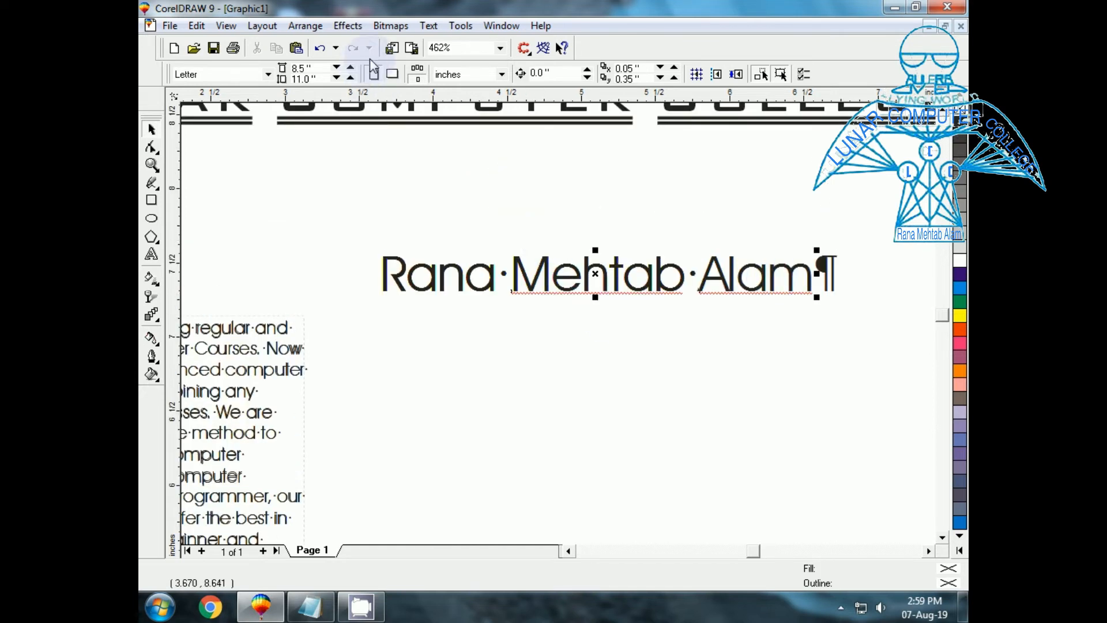
left_click(434, 31)
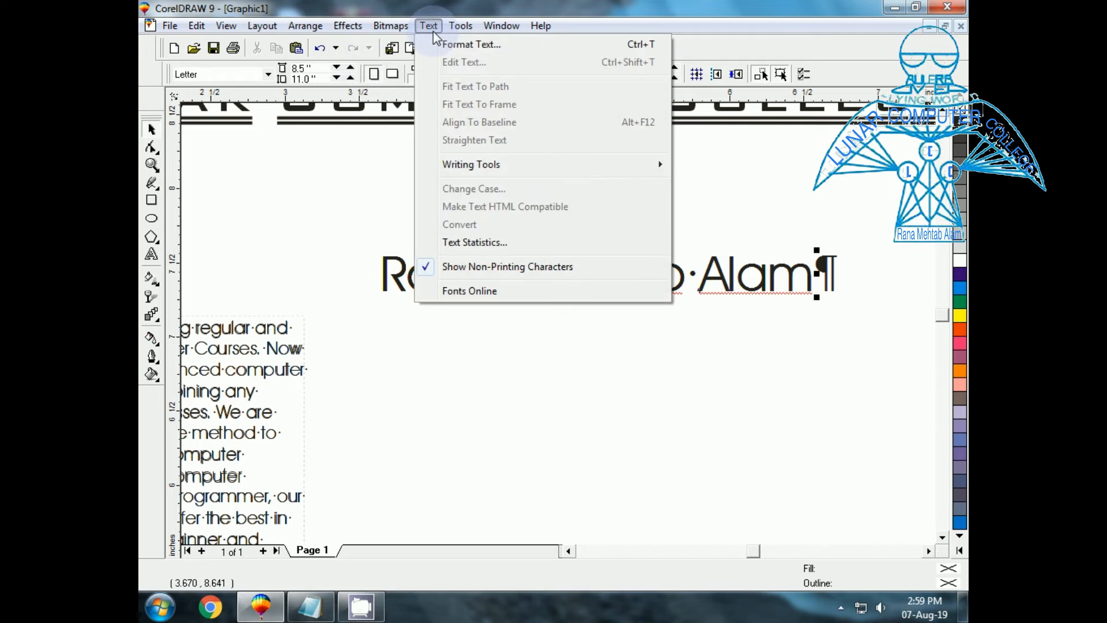
mouse_move(497, 176)
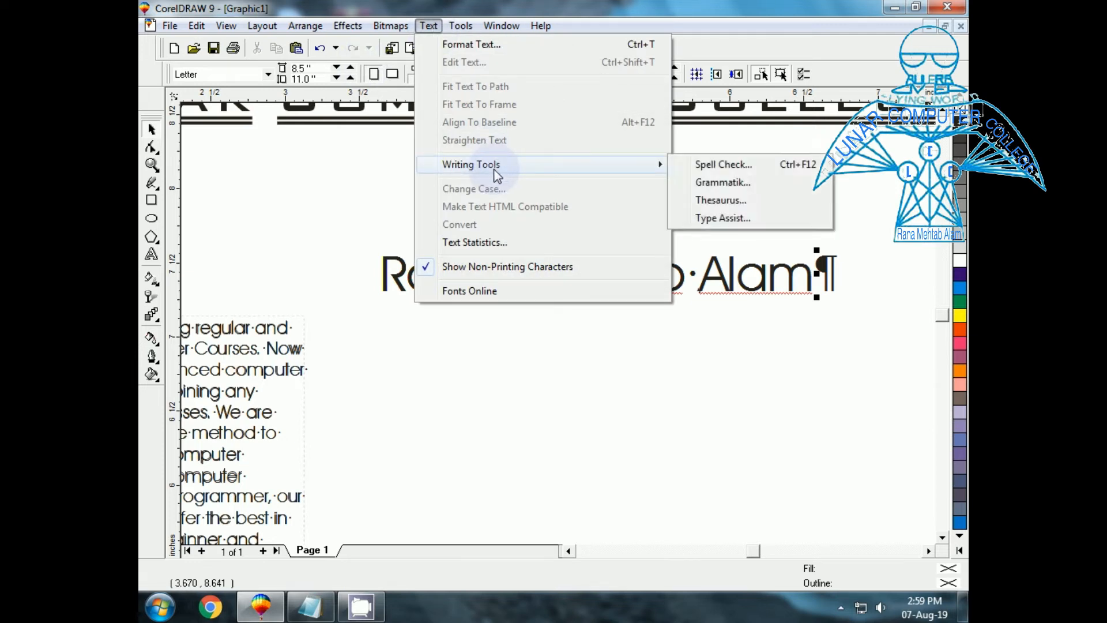
left_click(739, 184)
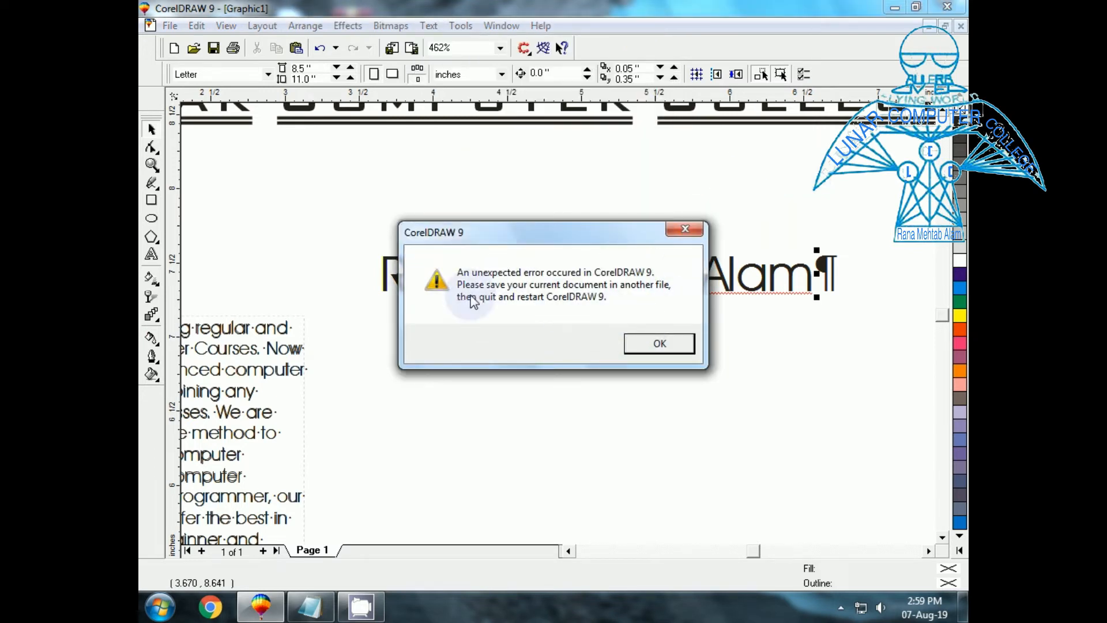
left_click(660, 345)
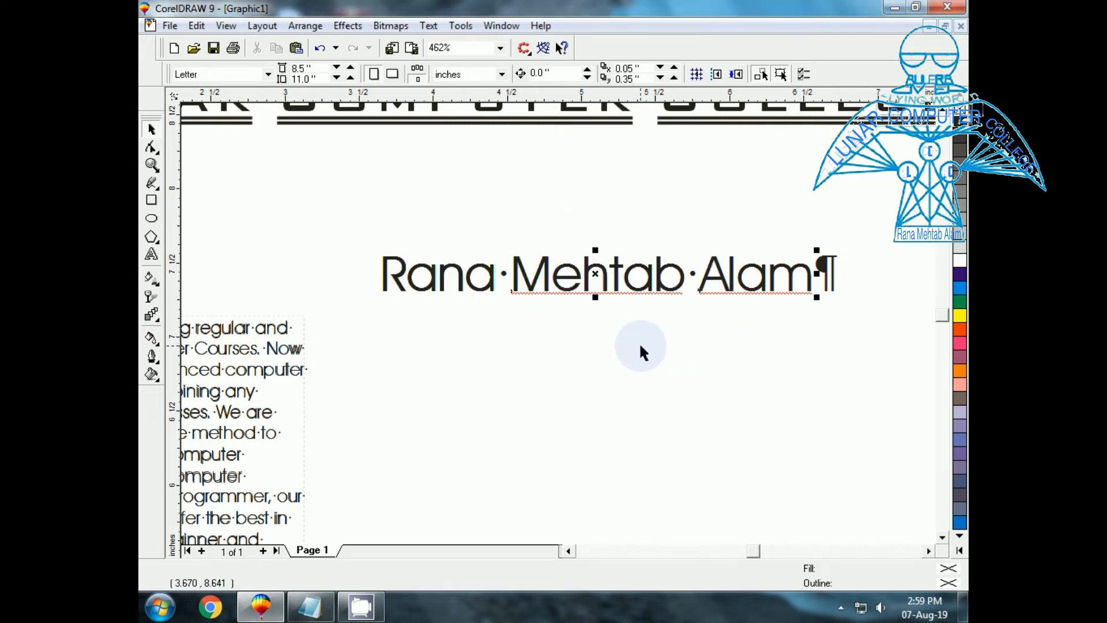
Open the Thesaurus and look up the meanings of 'go'.
left_click(457, 26)
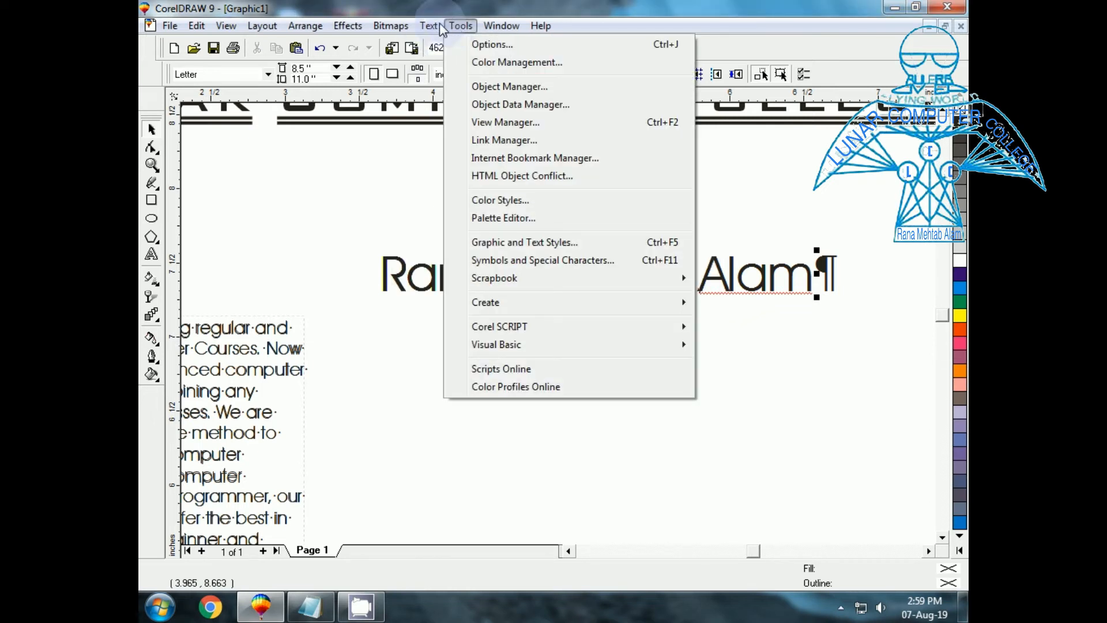
mouse_move(437, 23)
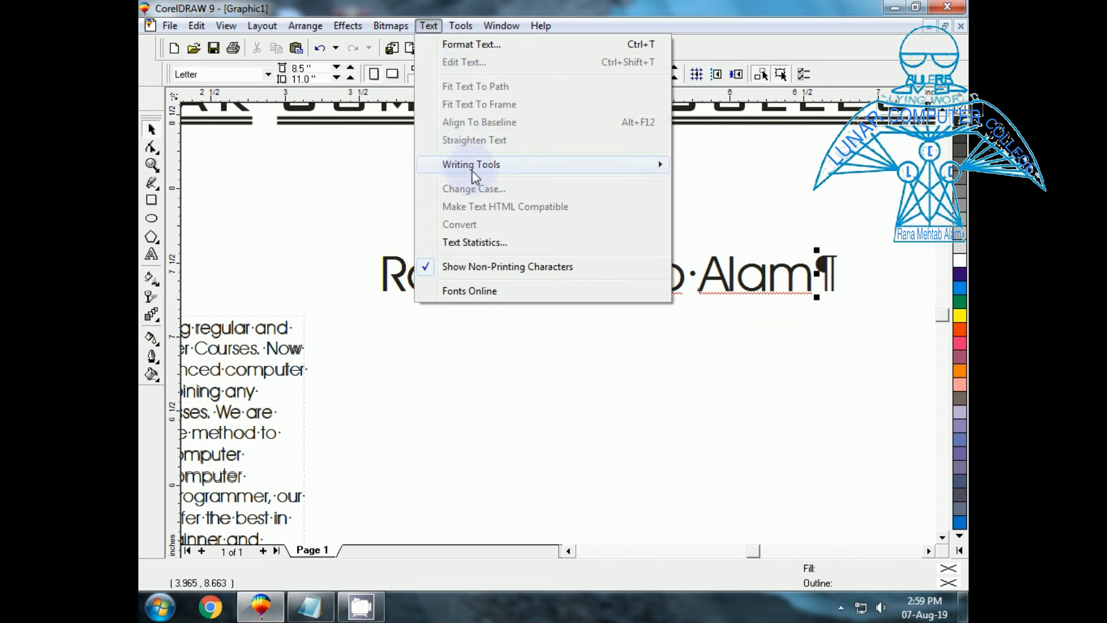
mouse_move(474, 173)
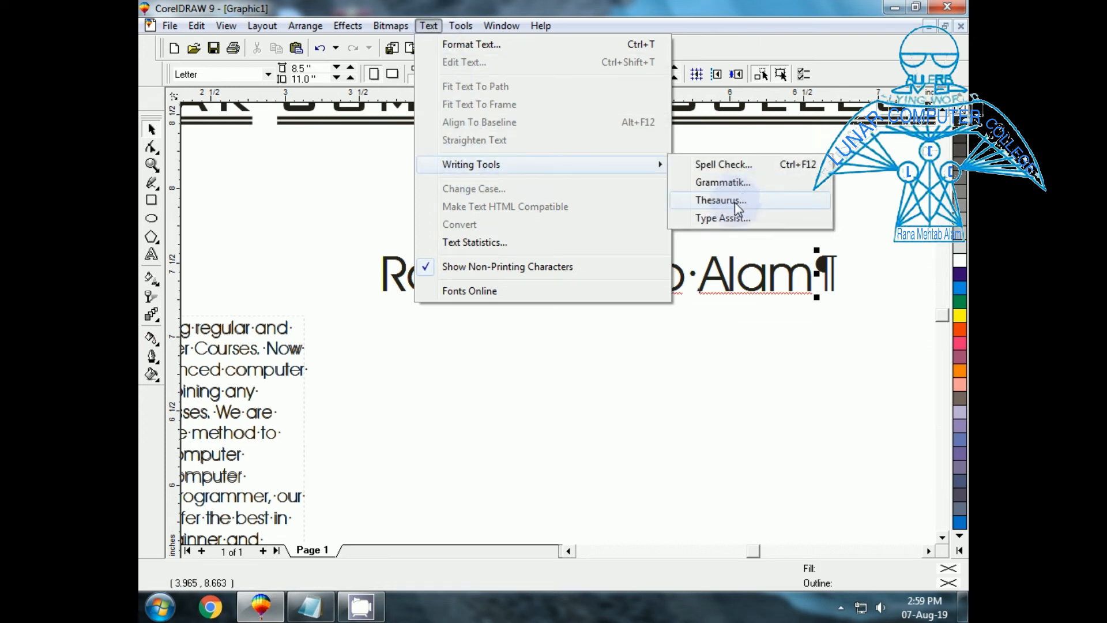
left_click(735, 202)
left_click_drag(537, 458, 592, 359)
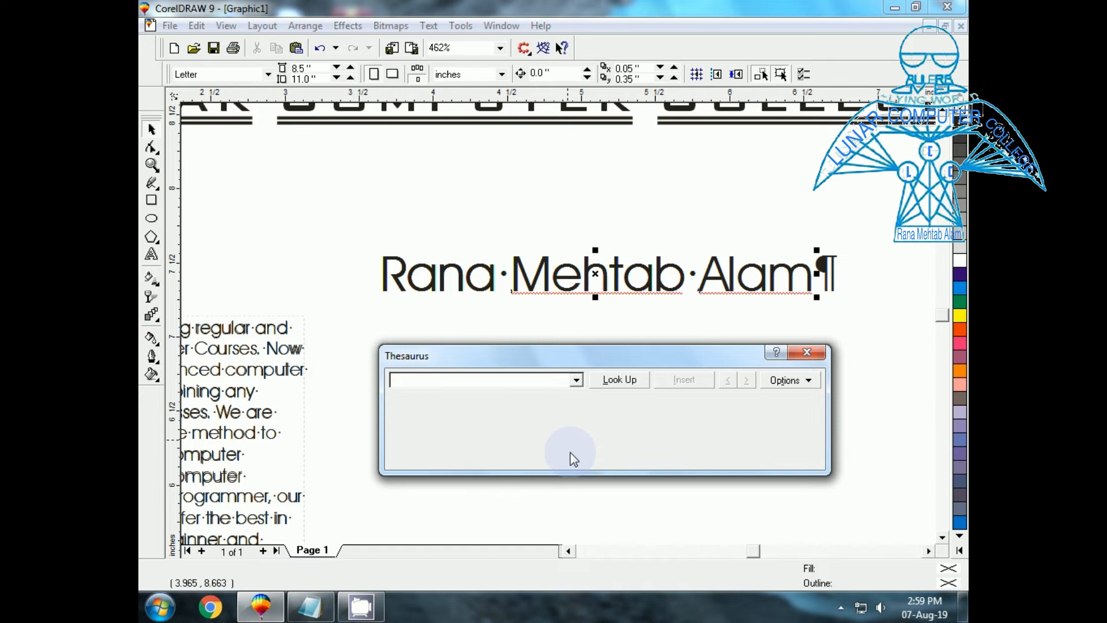
type("go")
left_click(621, 378)
left_click(812, 461)
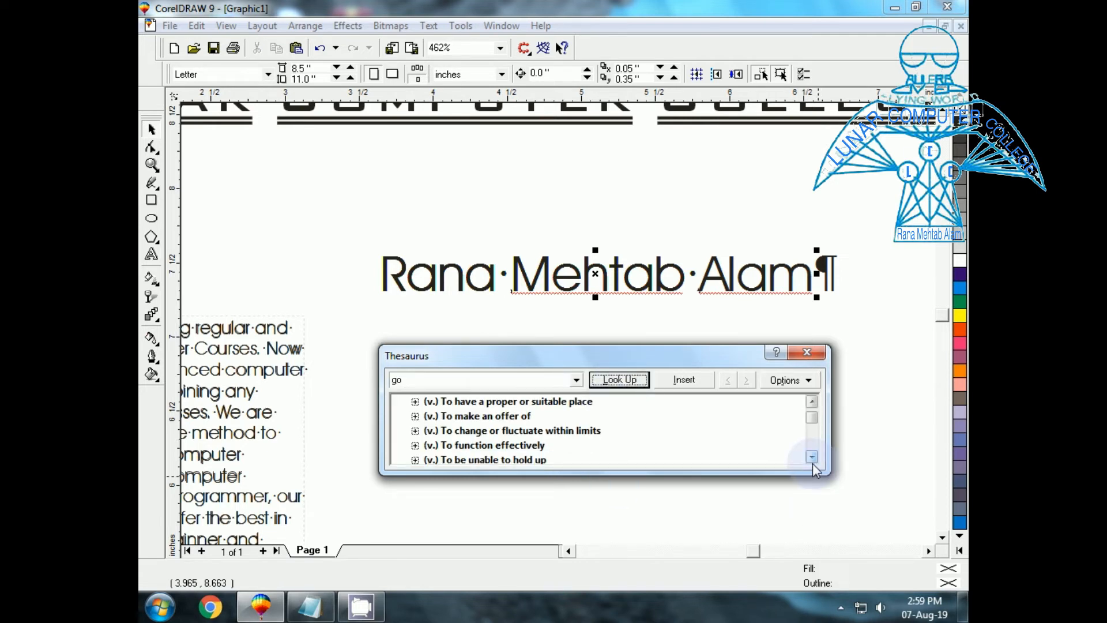
left_click(812, 401)
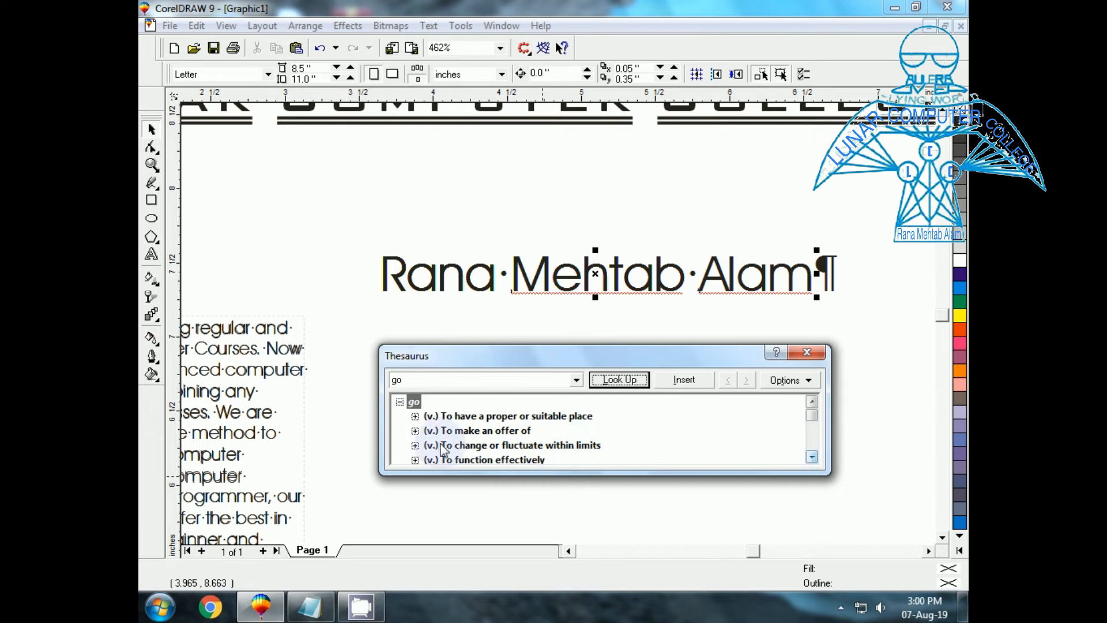
Replace the Thesaurus word with 'luck' and look up its meanings.
left_click(453, 382)
key("BackSpace")
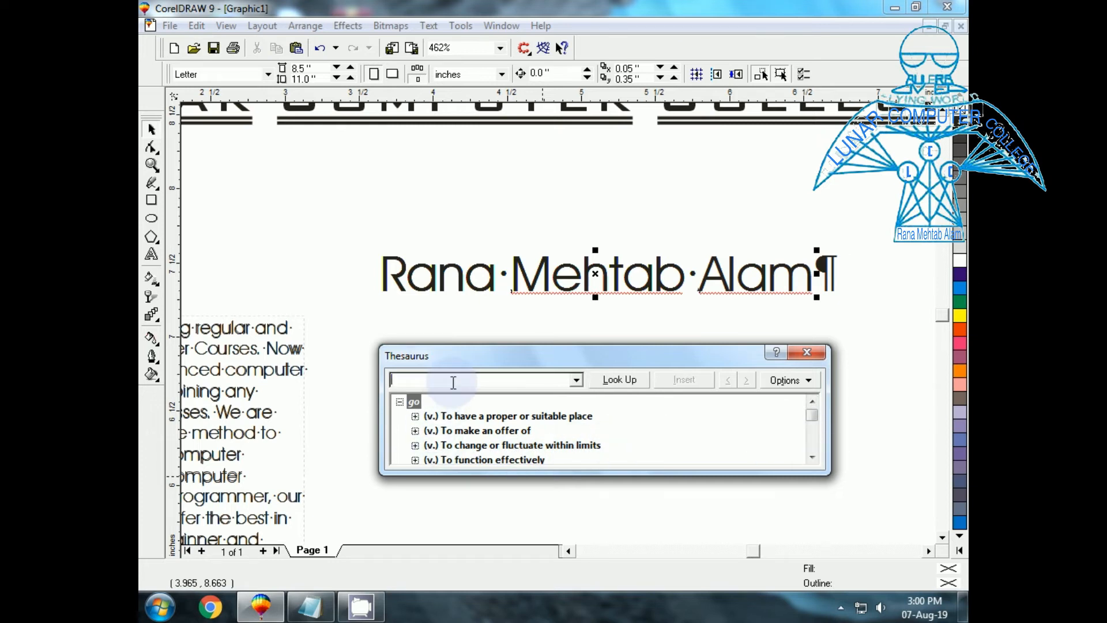
type("luck")
left_click(616, 381)
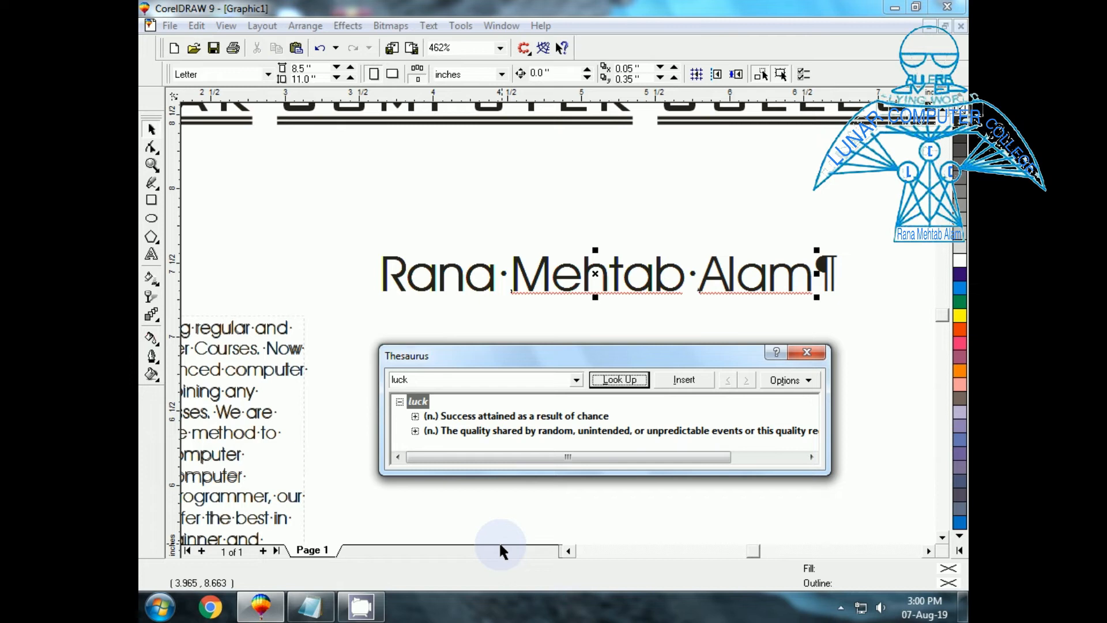
Widen the Thesaurus, expand luck's first meaning to show 'fortune', collapse it, and close.
left_click_drag(830, 419, 900, 420)
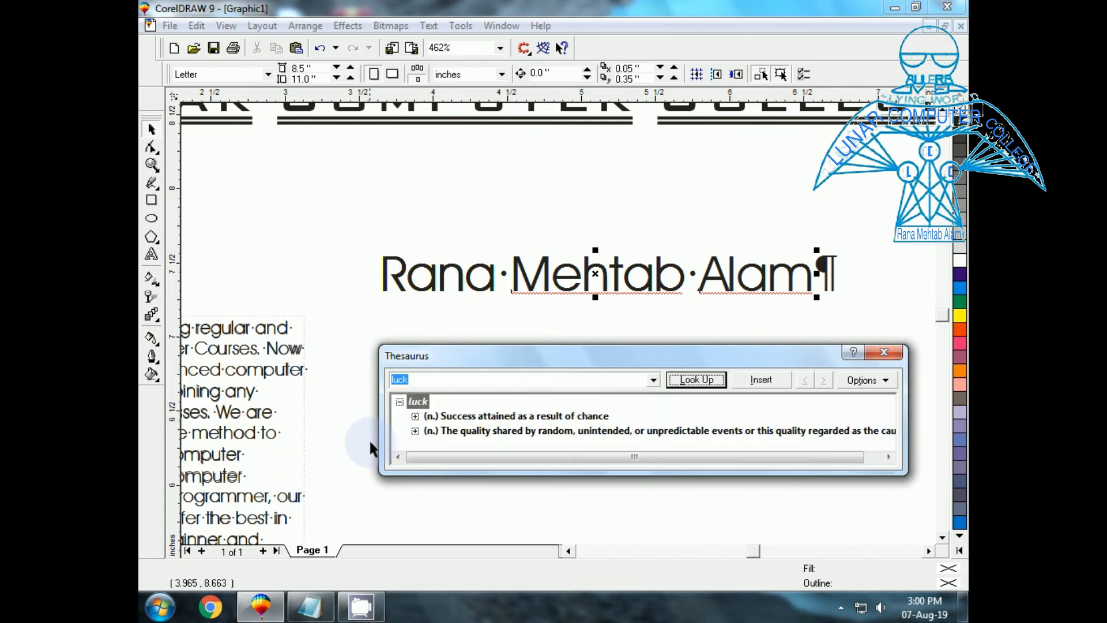
left_click_drag(381, 429, 273, 424)
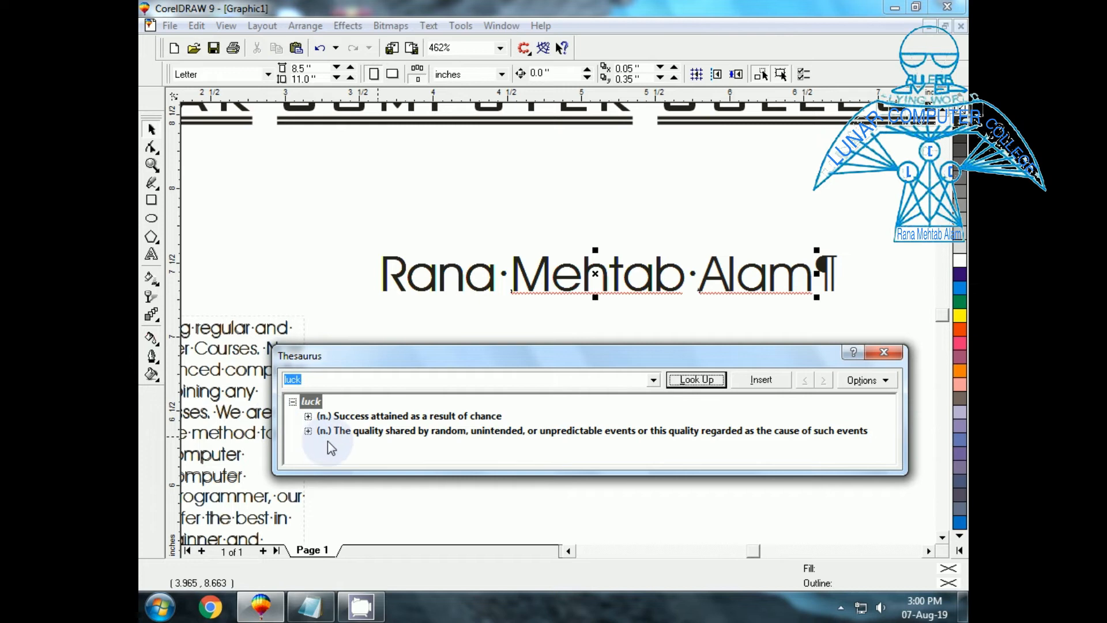
left_click(308, 416)
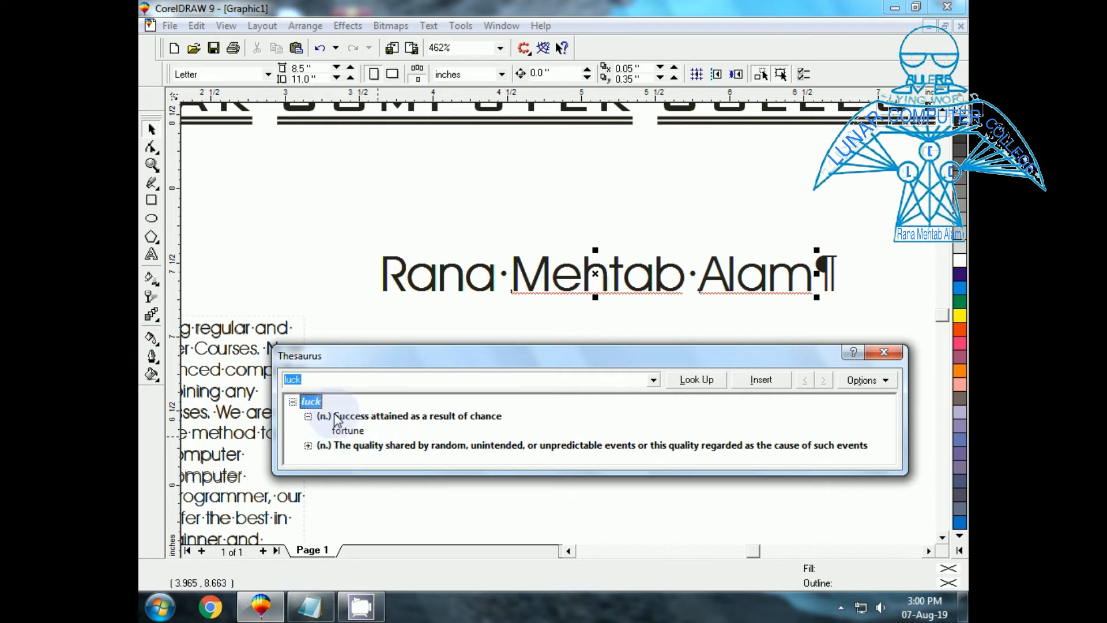
double_click(371, 414)
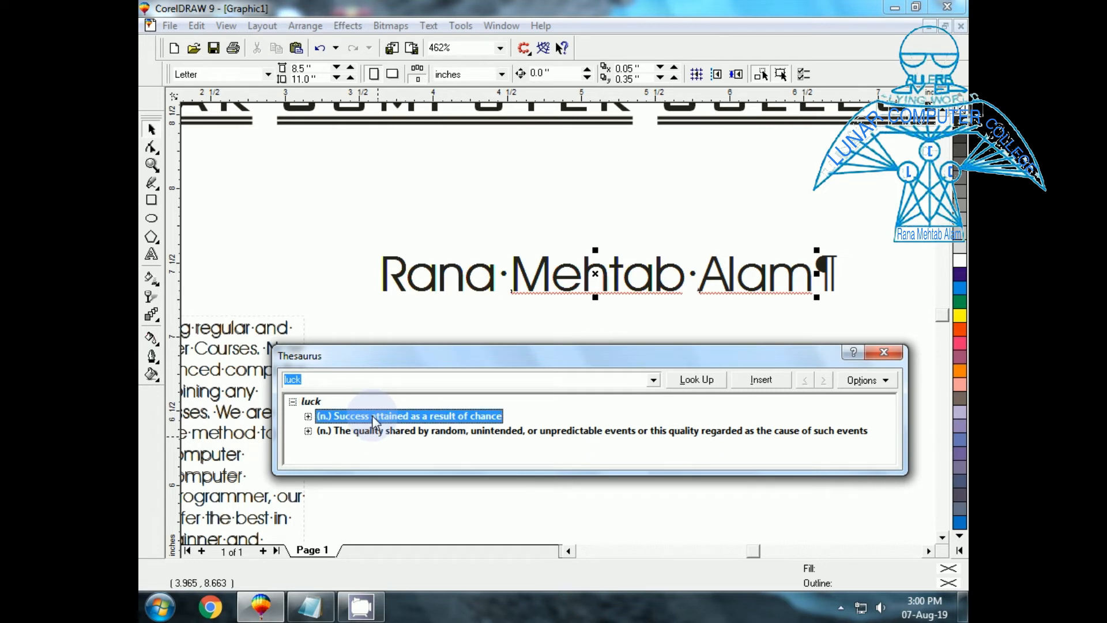
left_click(883, 352)
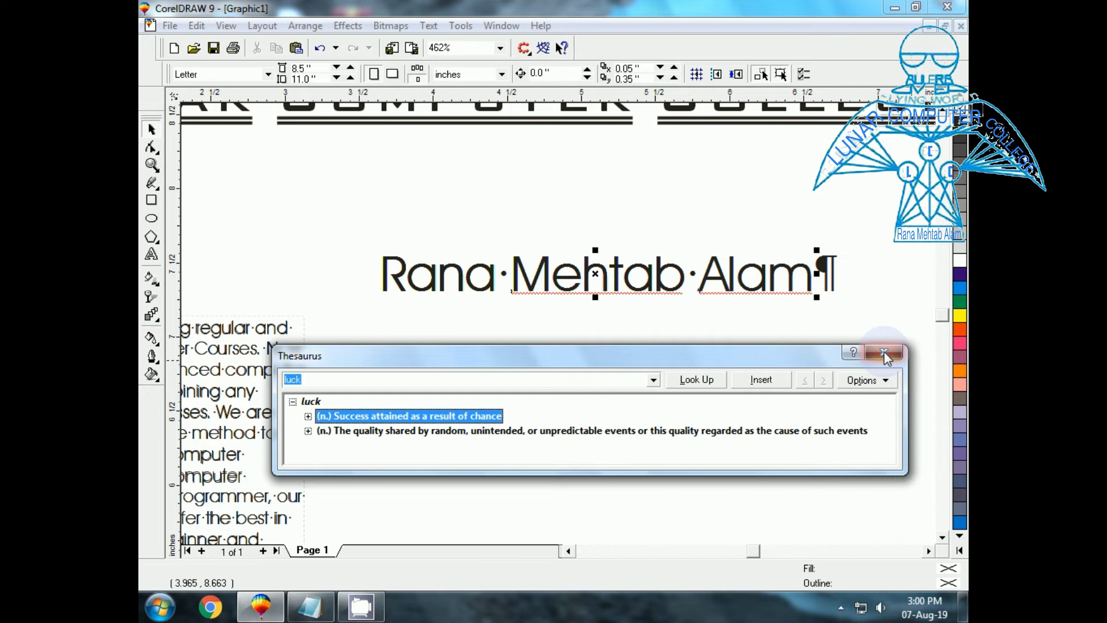
left_click(431, 26)
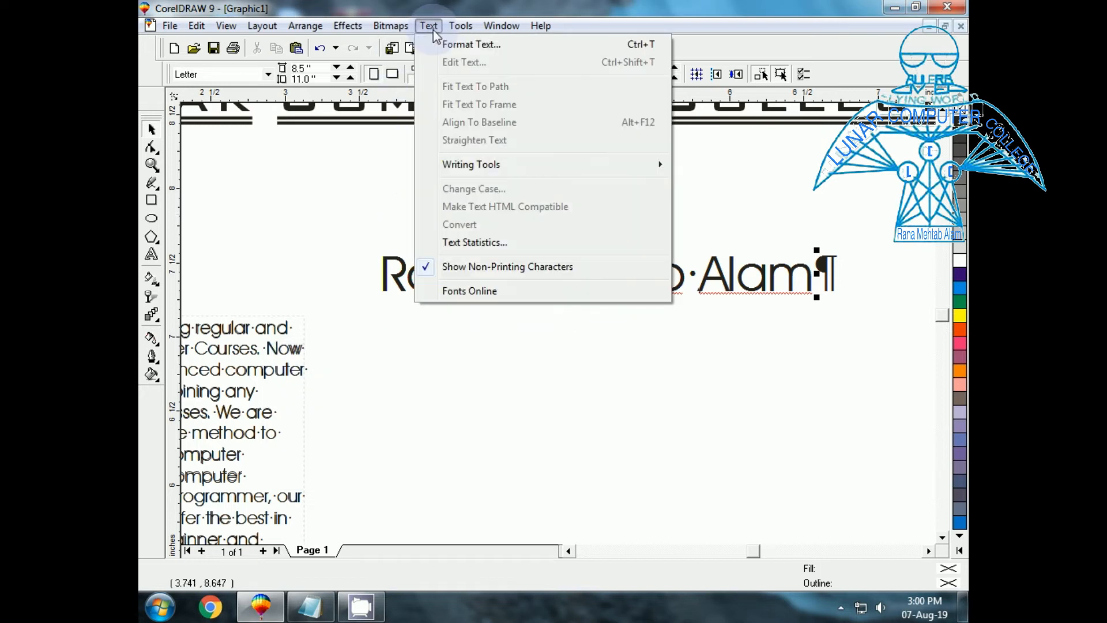
mouse_move(472, 170)
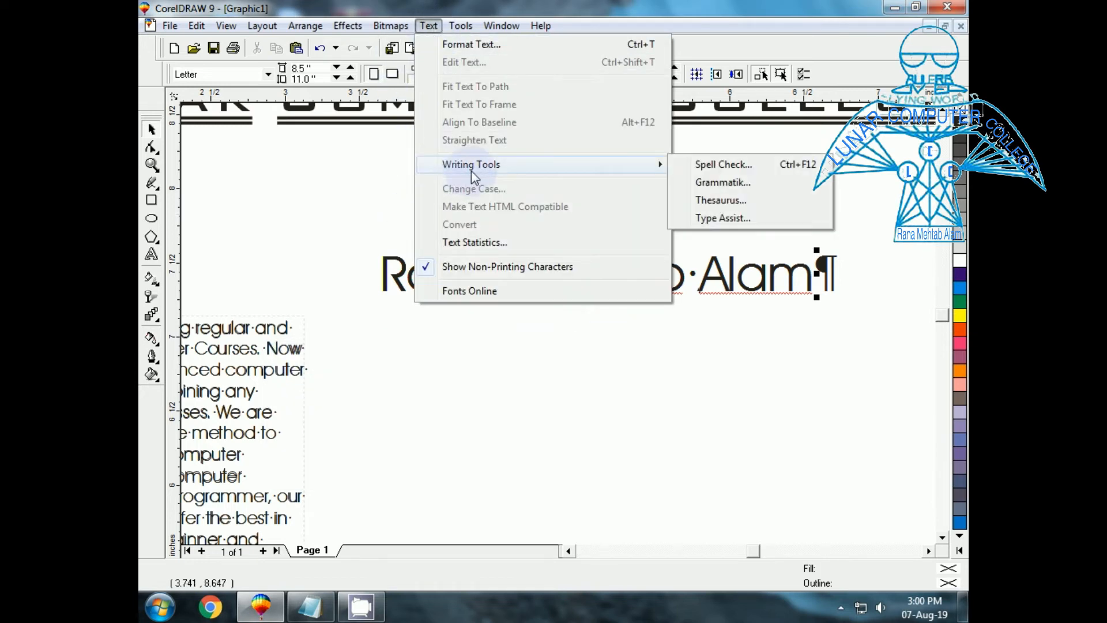
left_click(707, 218)
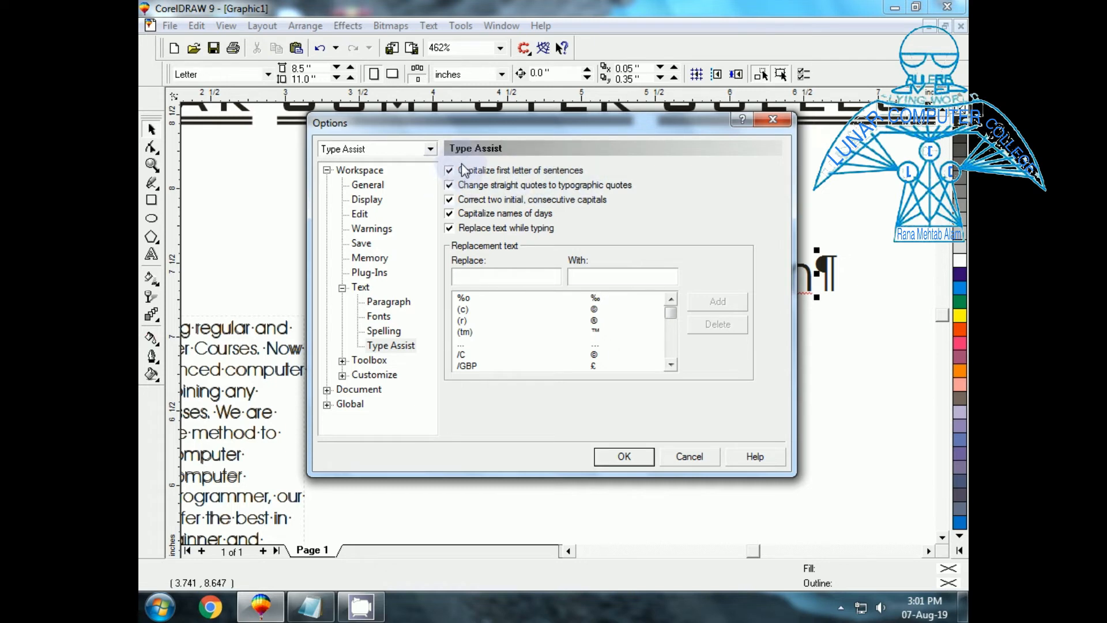
left_click(688, 458)
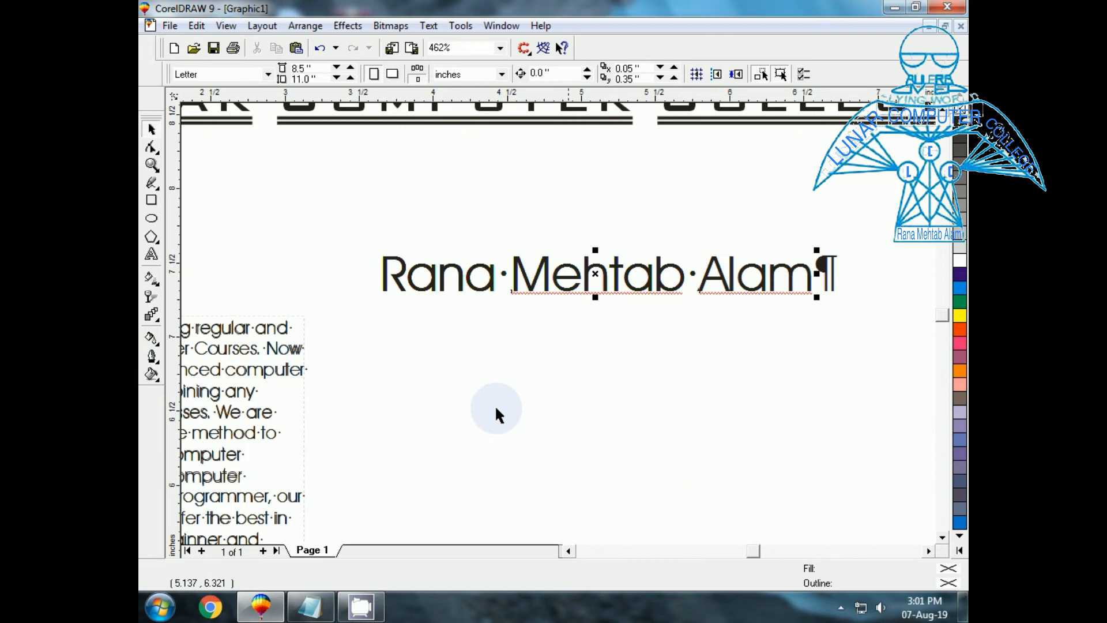
left_click(151, 254)
left_click(369, 397)
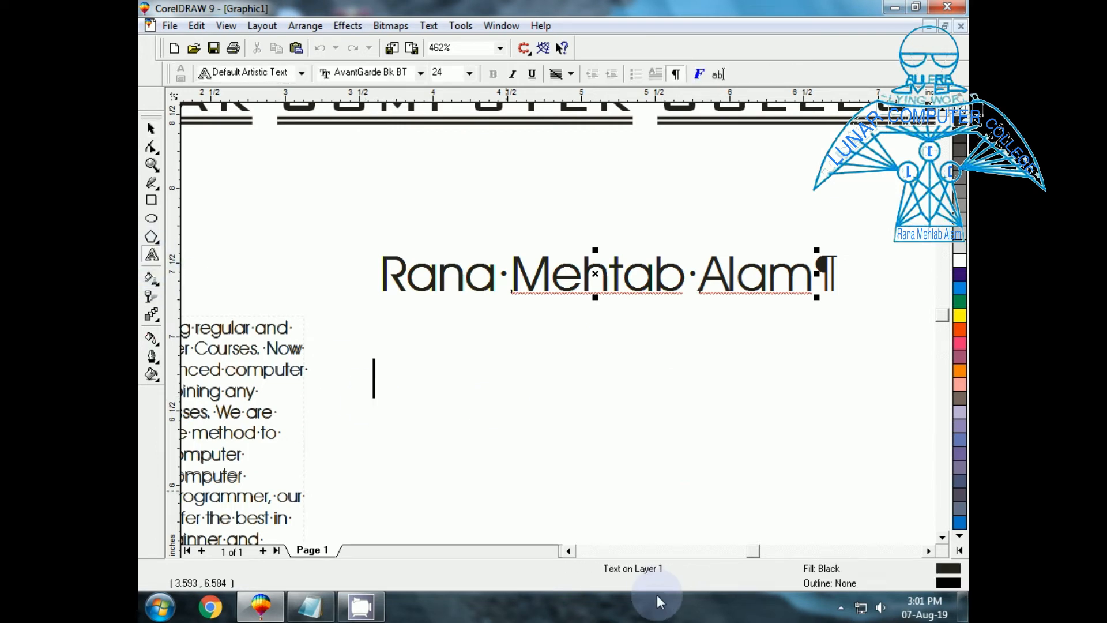
type("ww")
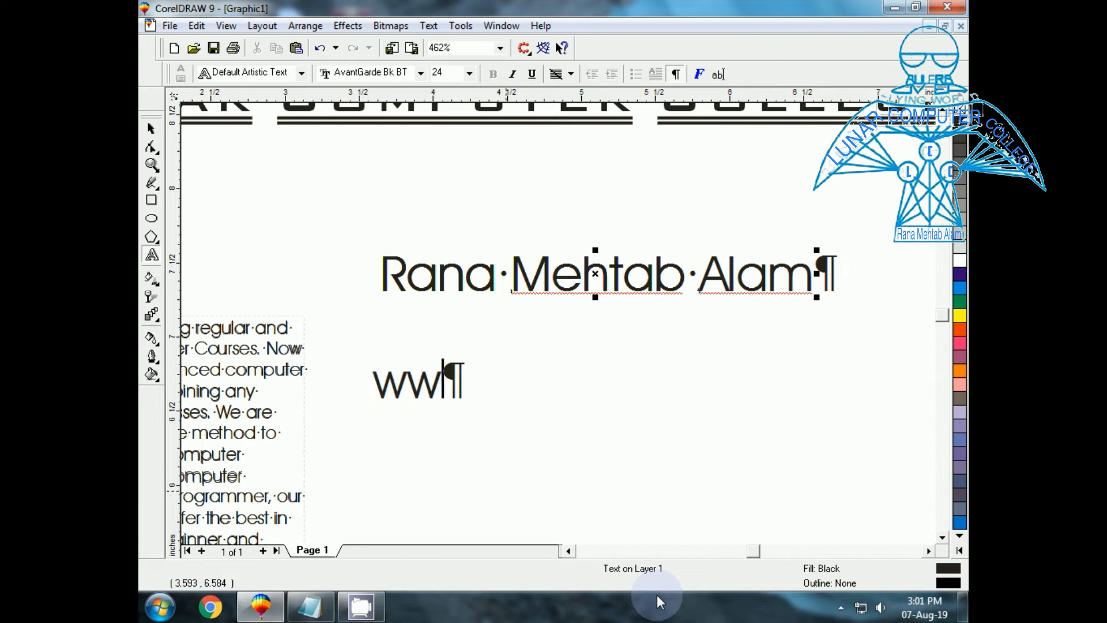
type("w")
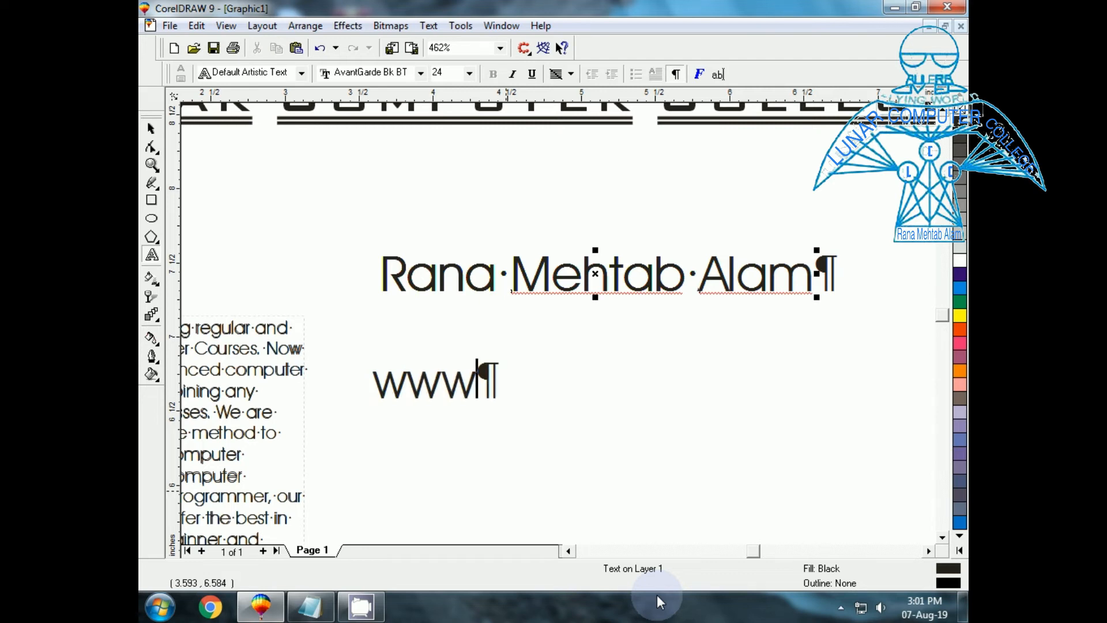
type(".")
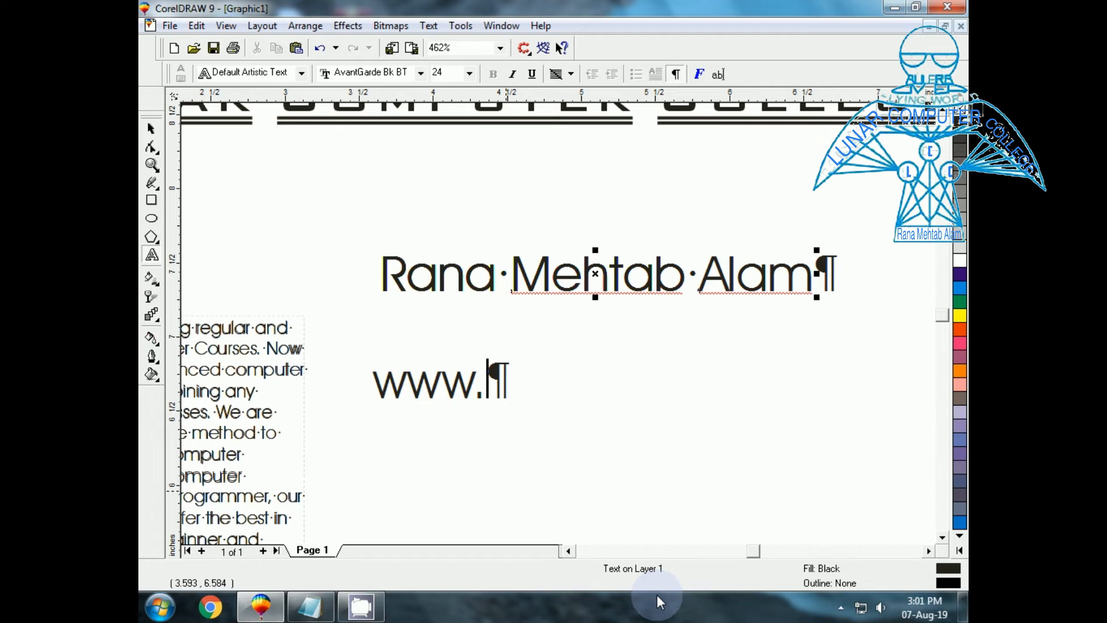
type("lun")
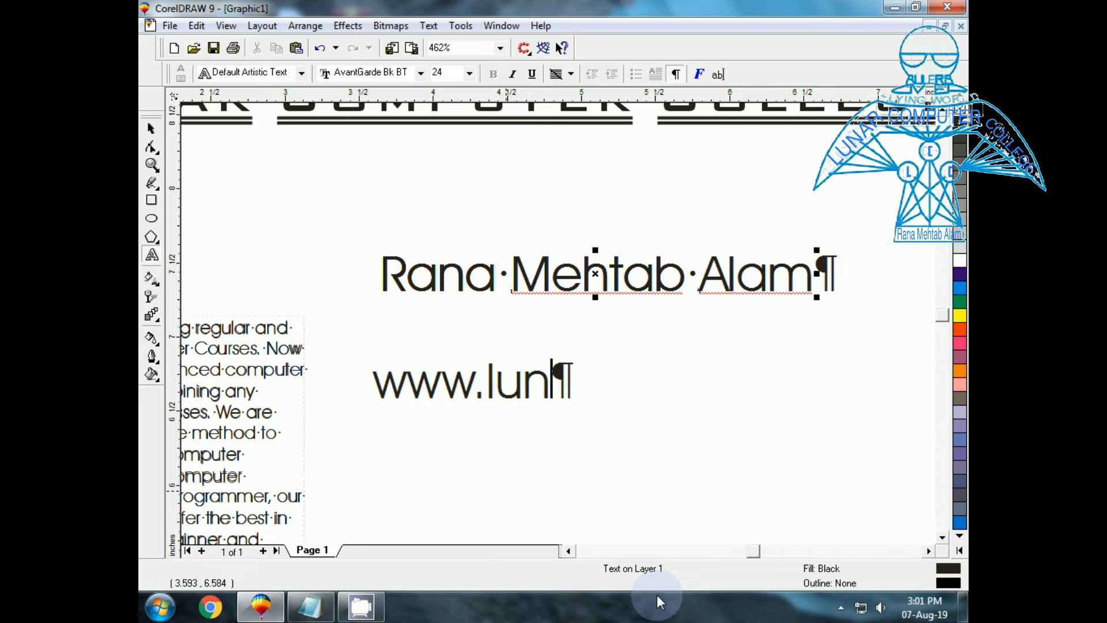
type("arcomputer")
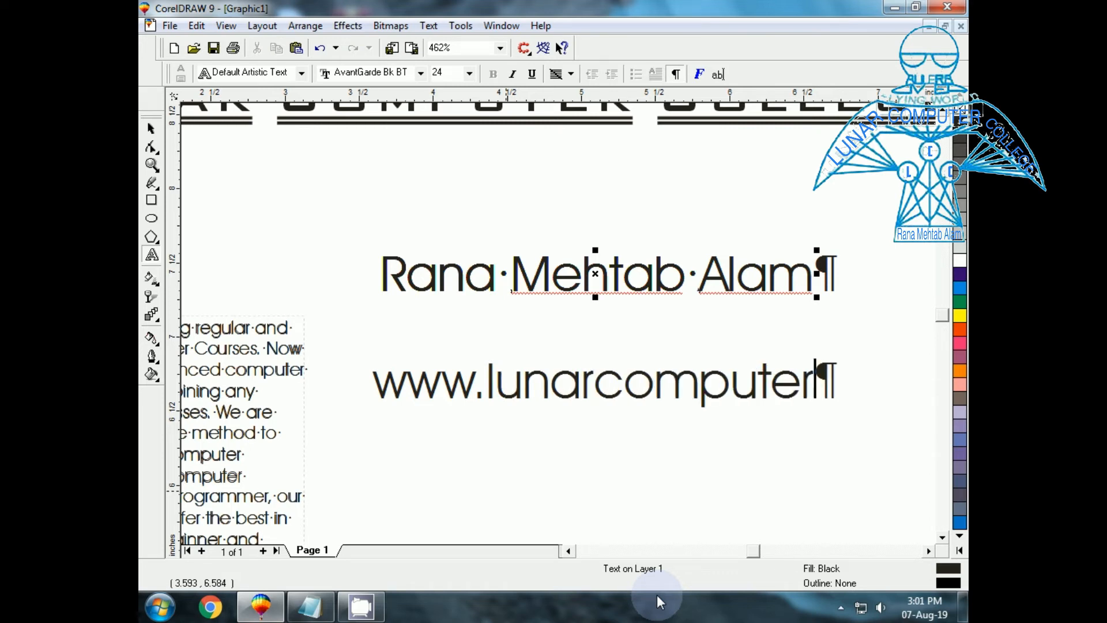
type("college")
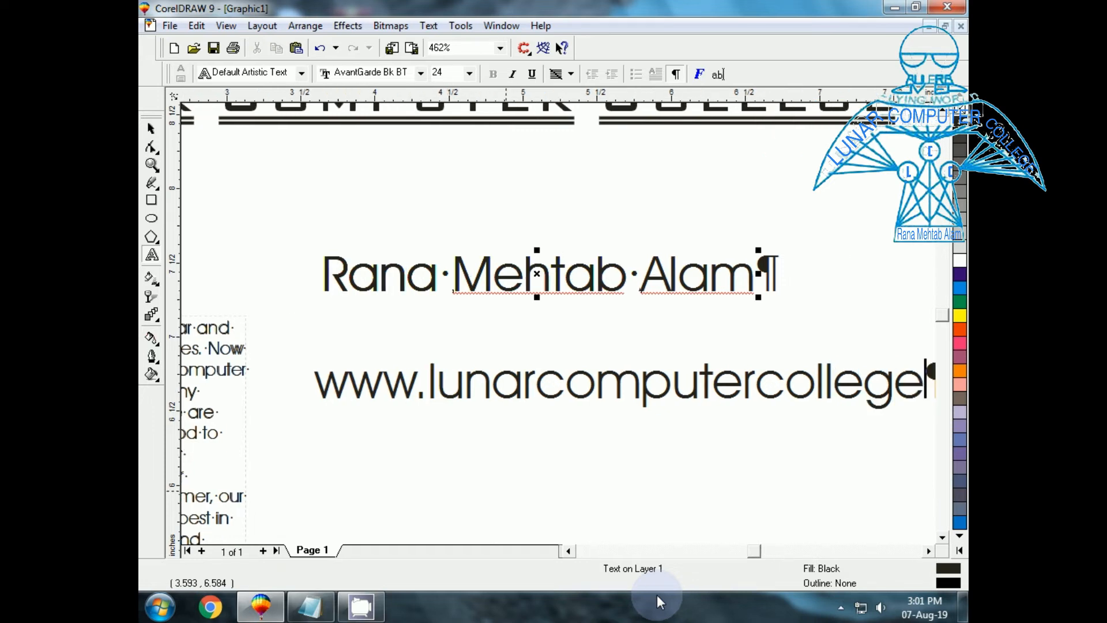
type(".tk")
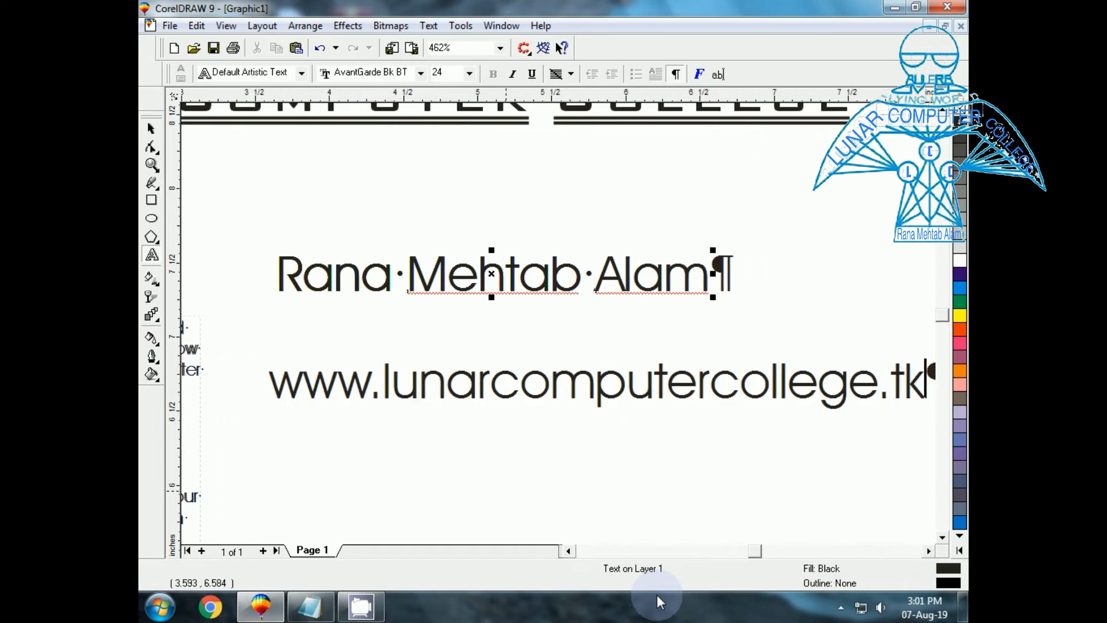
left_click(153, 130)
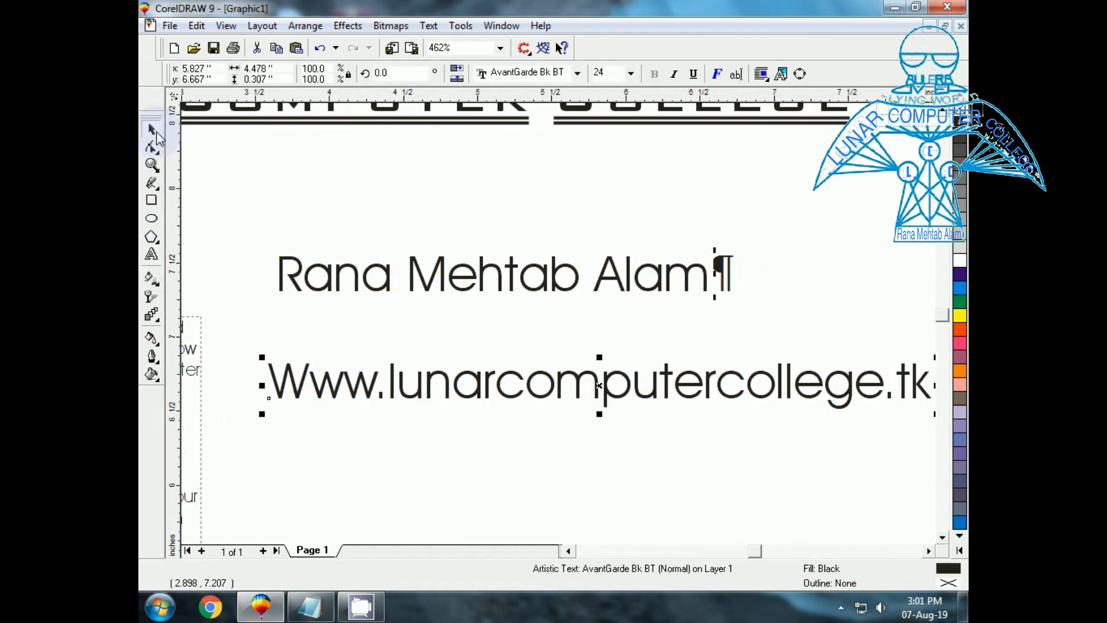
left_click(452, 482)
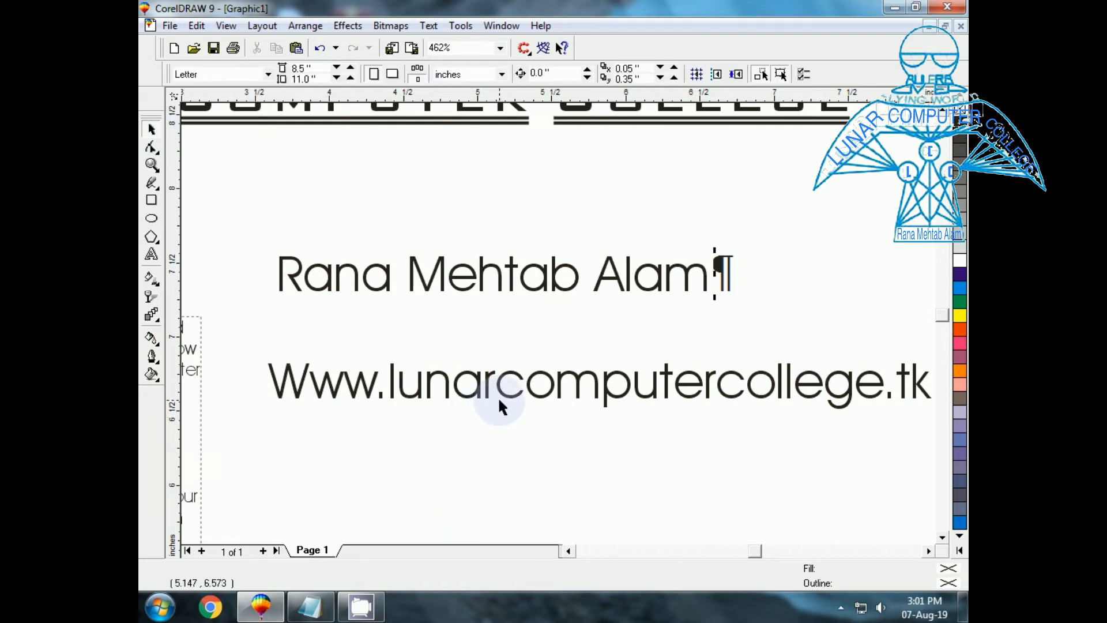
left_click_drag(510, 393, 494, 375)
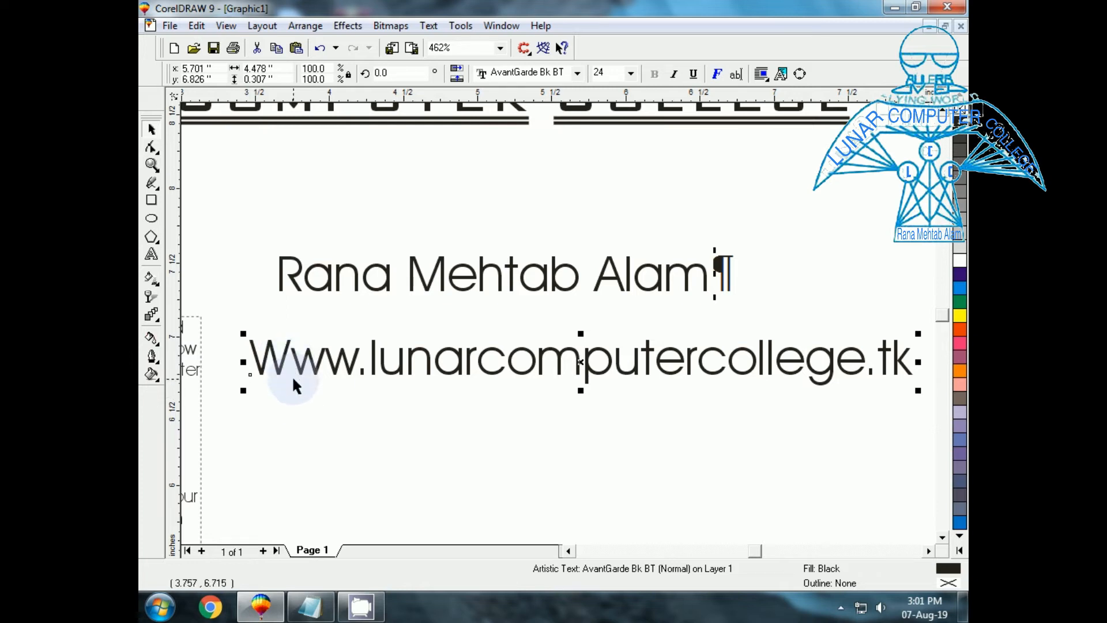
Retype the URL's first letter as a capital W and reselect the URL line.
key("F8")
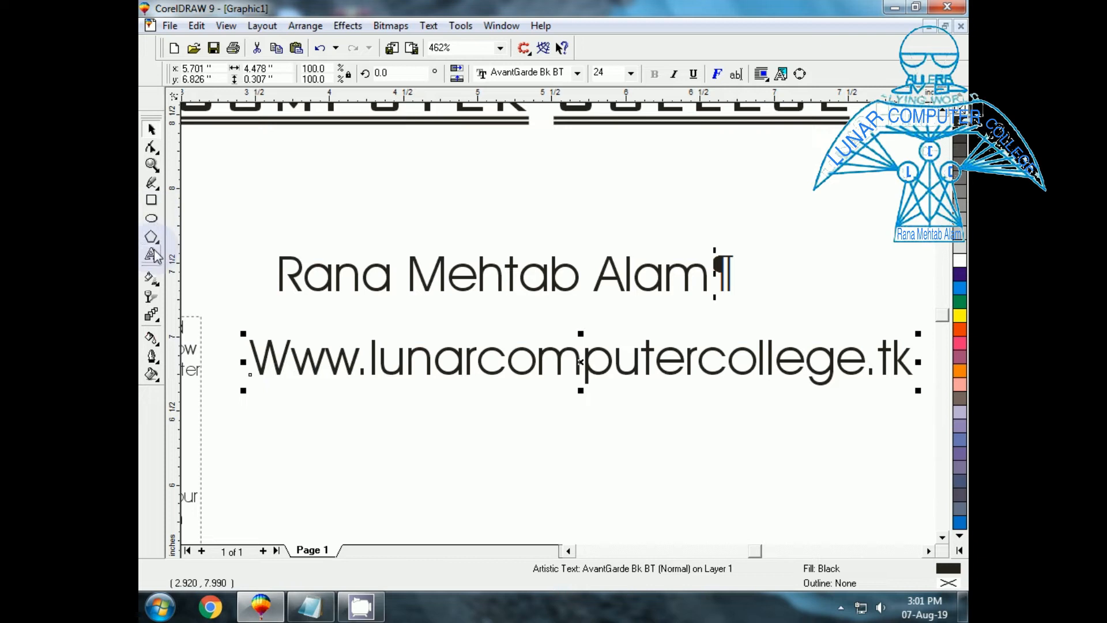
left_click(254, 356)
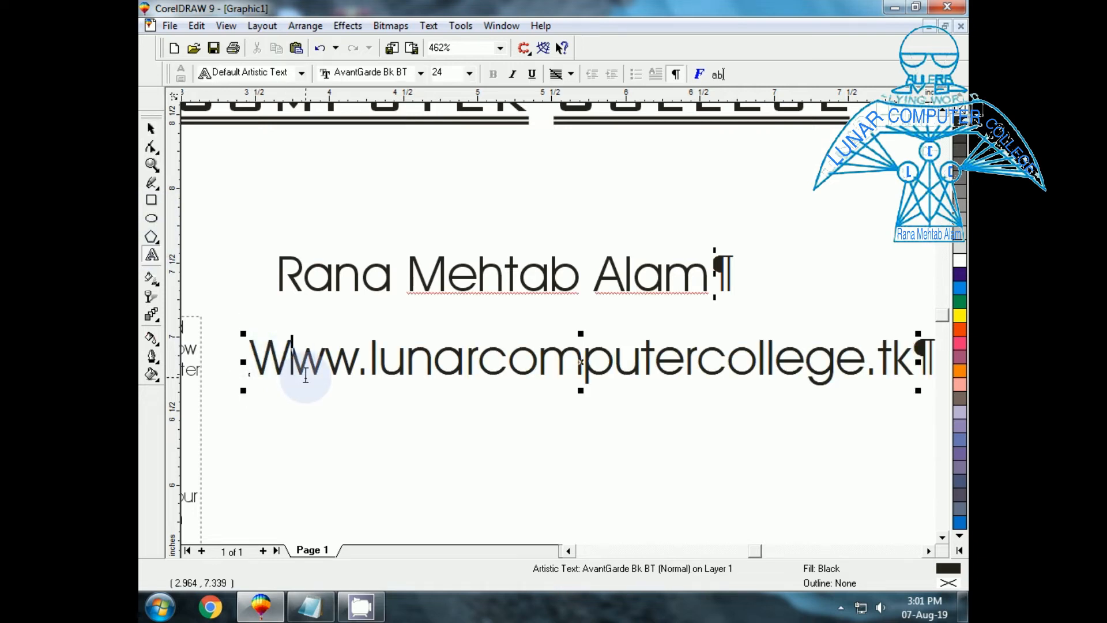
key("Delete")
type("W")
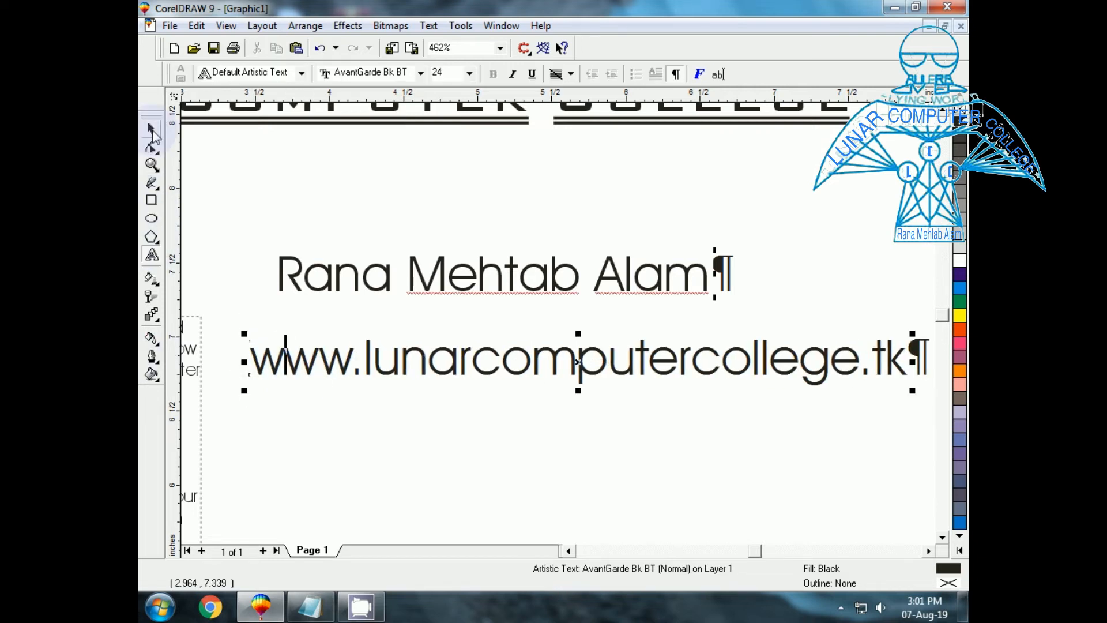
left_click(152, 129)
left_click(342, 393)
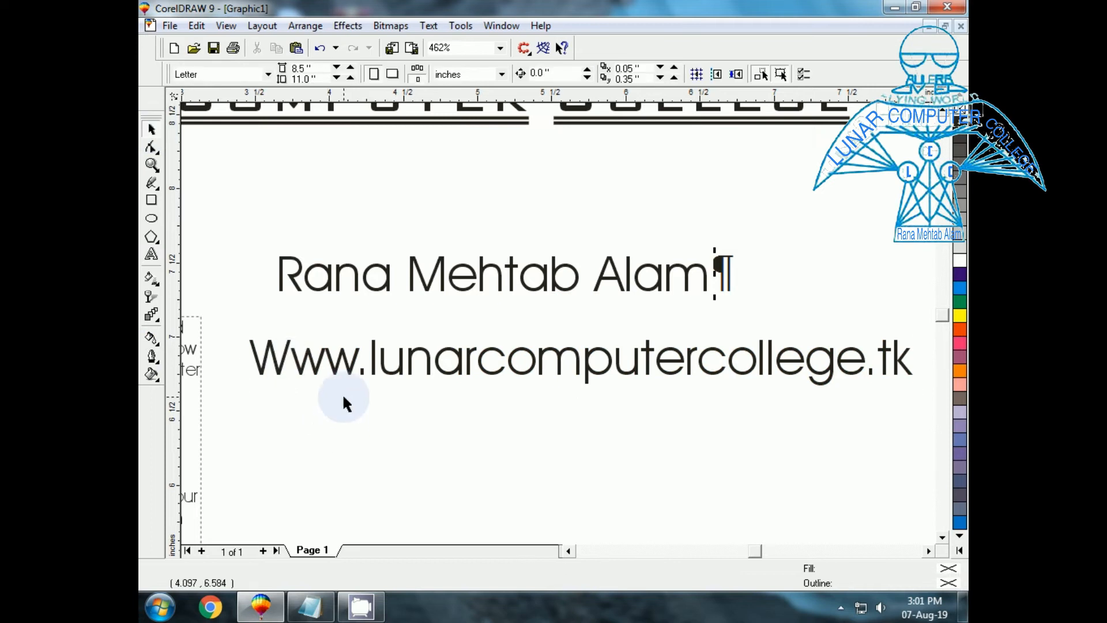
left_click(318, 373)
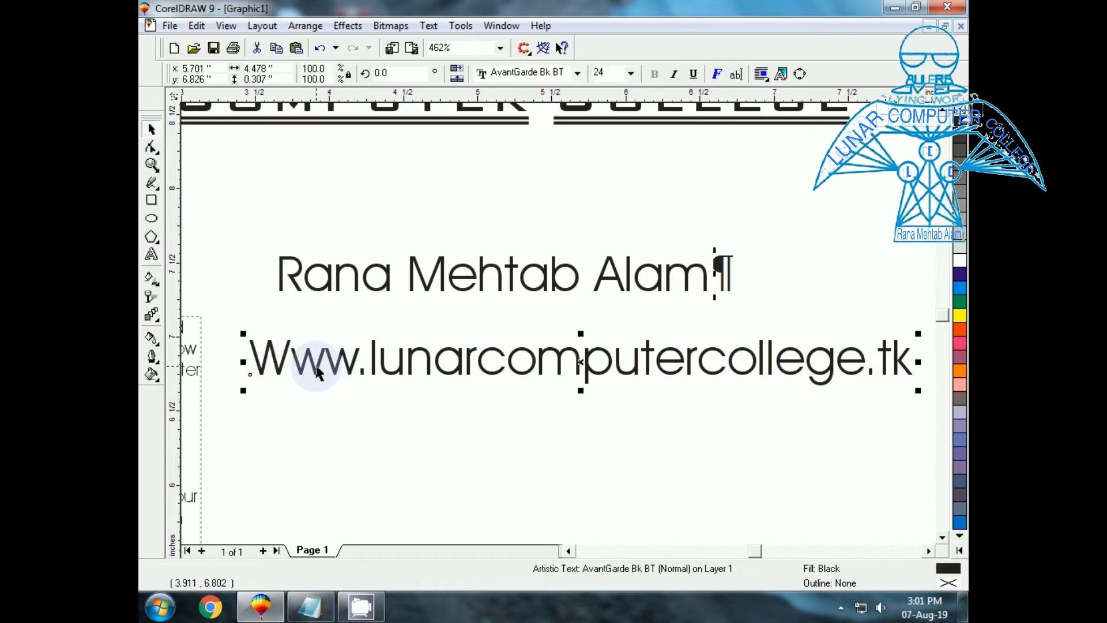
Uncheck 'Capitalize first letter of sentences' in Type Assist and confirm with OK.
left_click(428, 26)
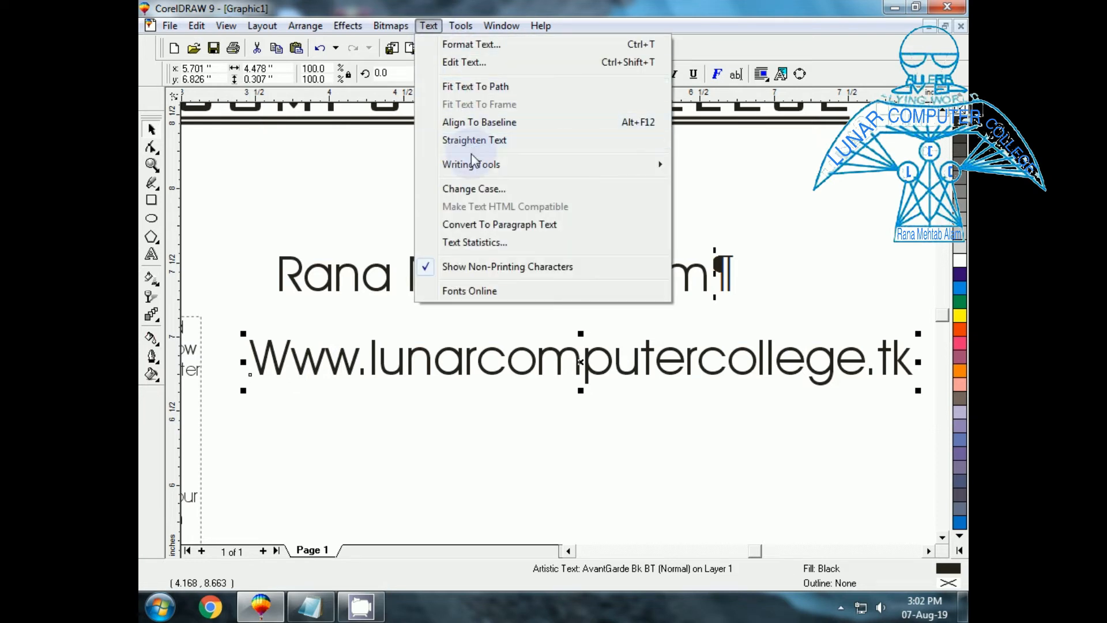
mouse_move(475, 167)
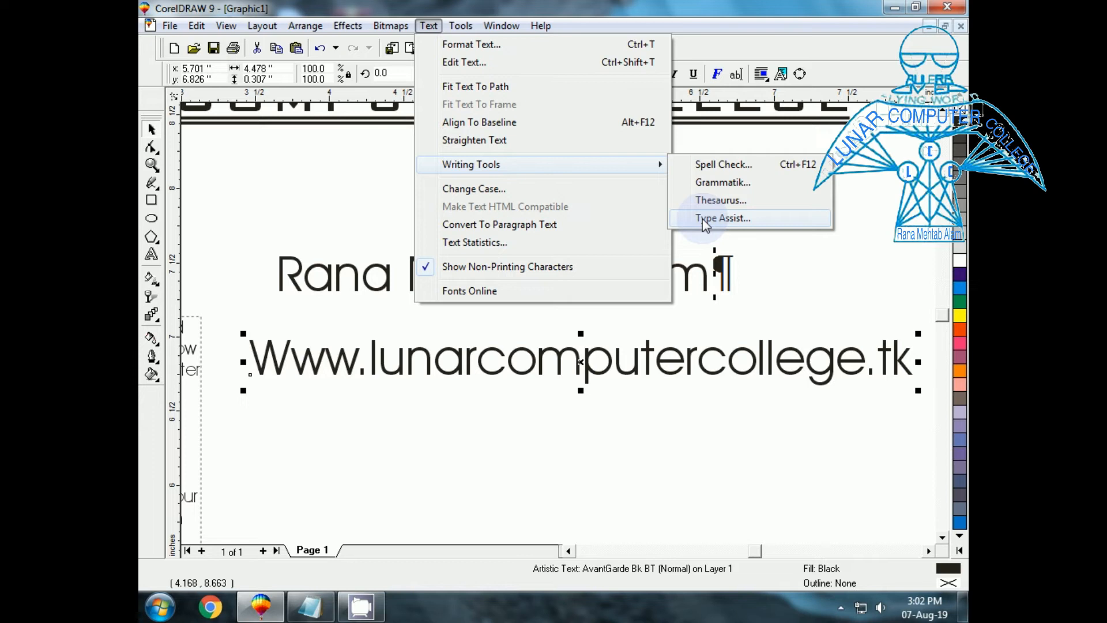
left_click(702, 219)
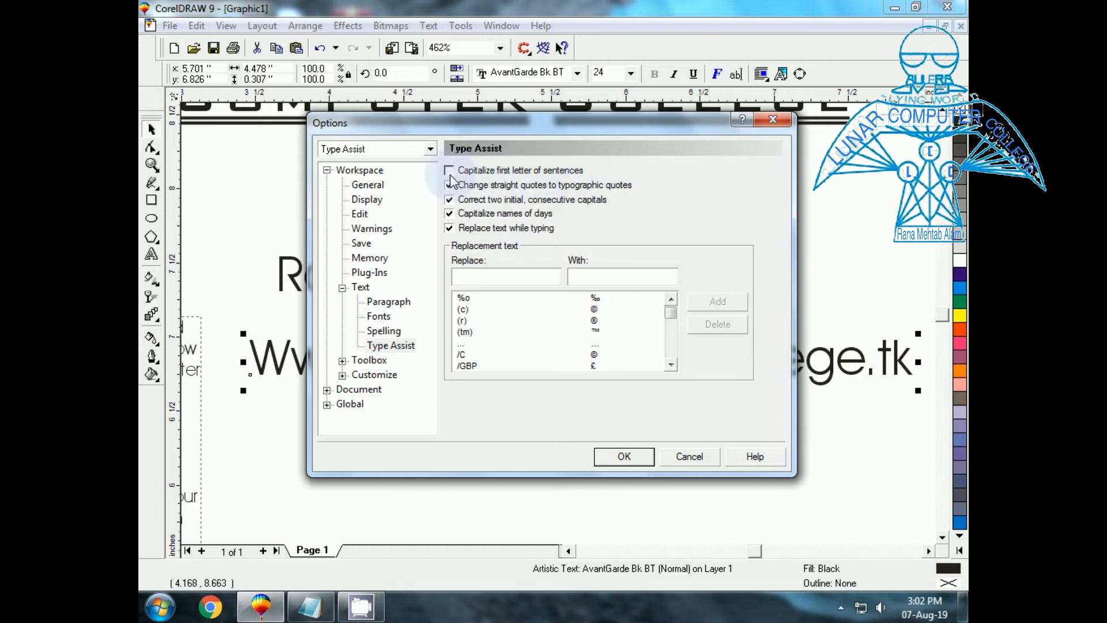
left_click(616, 462)
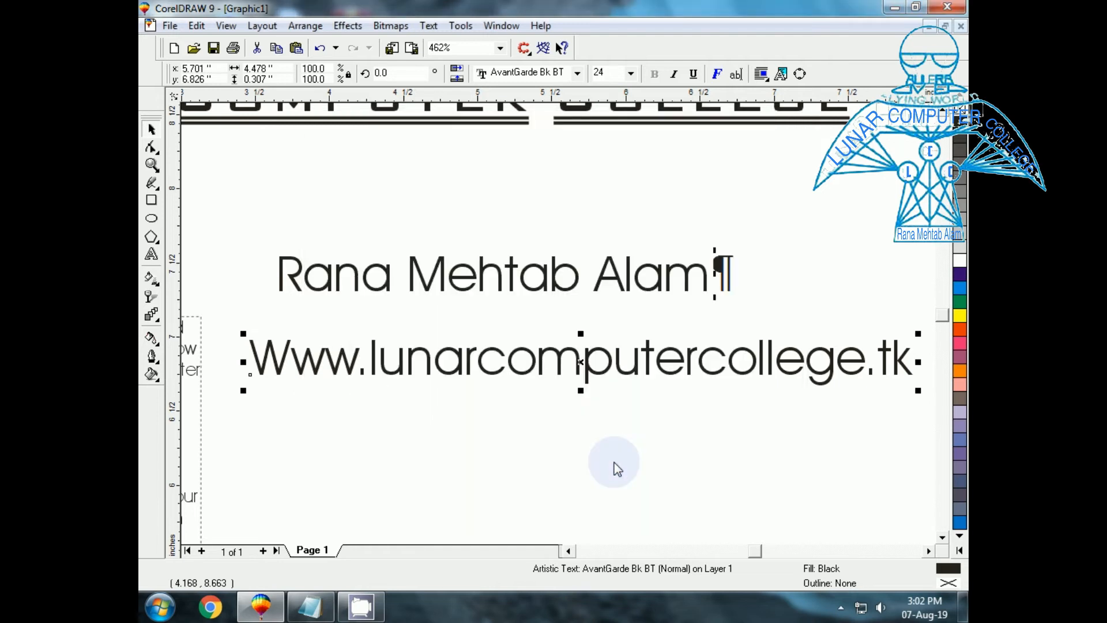
left_click(151, 256)
left_click(266, 343)
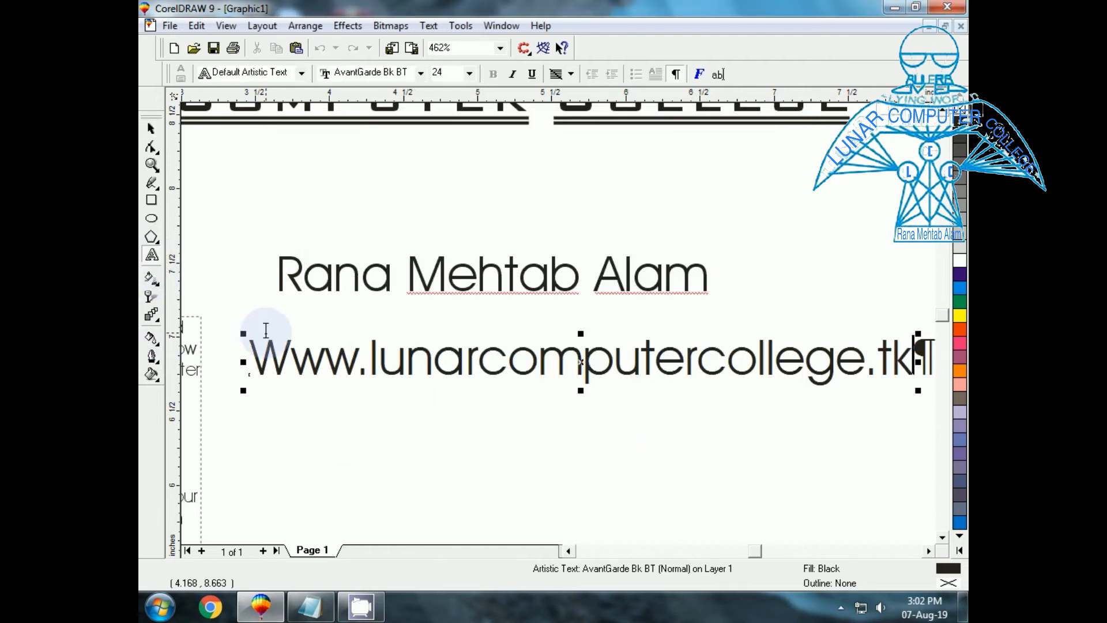
left_click(291, 348)
key("BackSpace")
type("w")
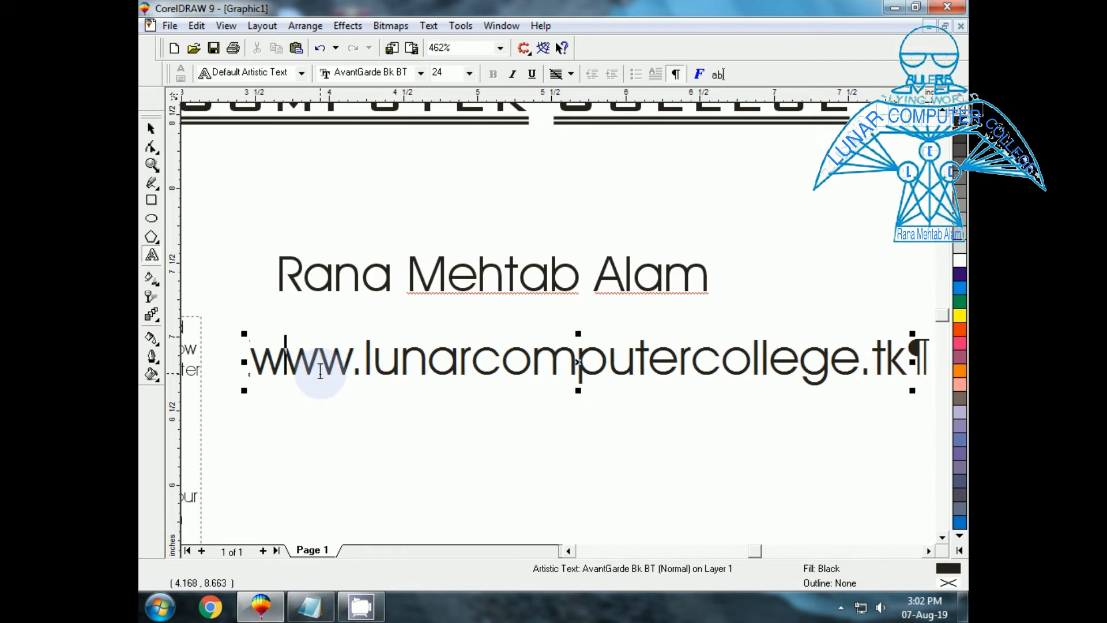
left_click(151, 129)
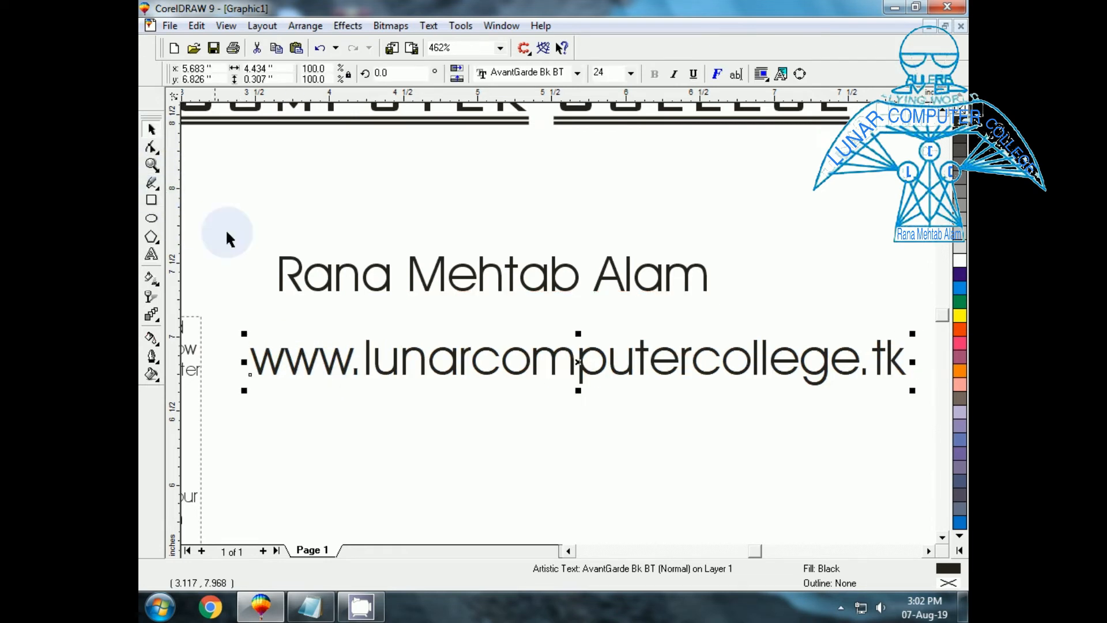
left_click(227, 232)
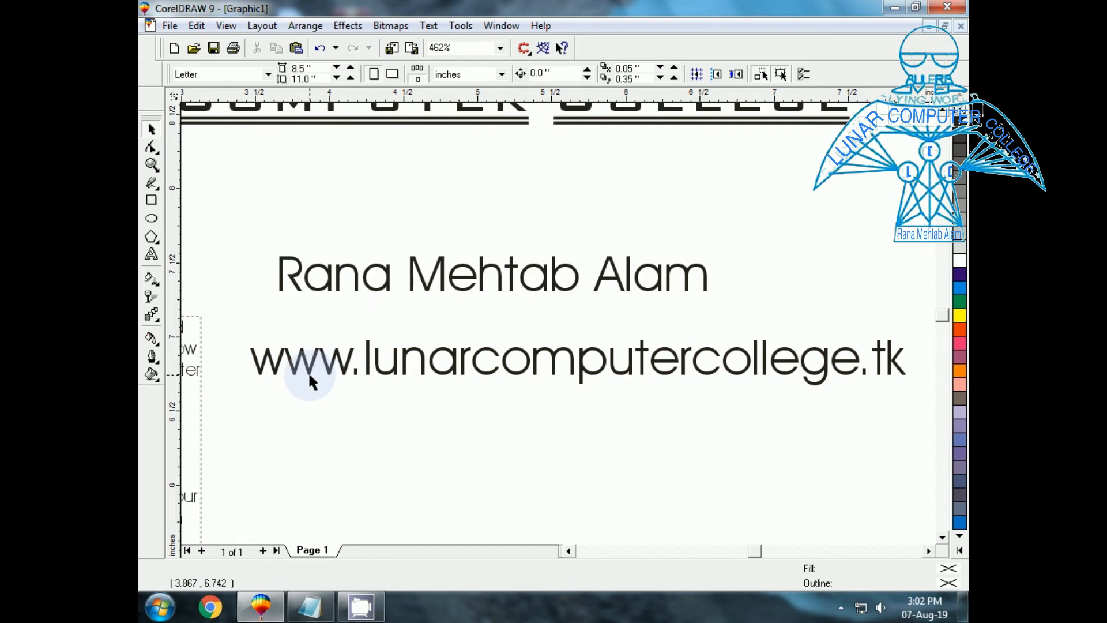
left_click(428, 25)
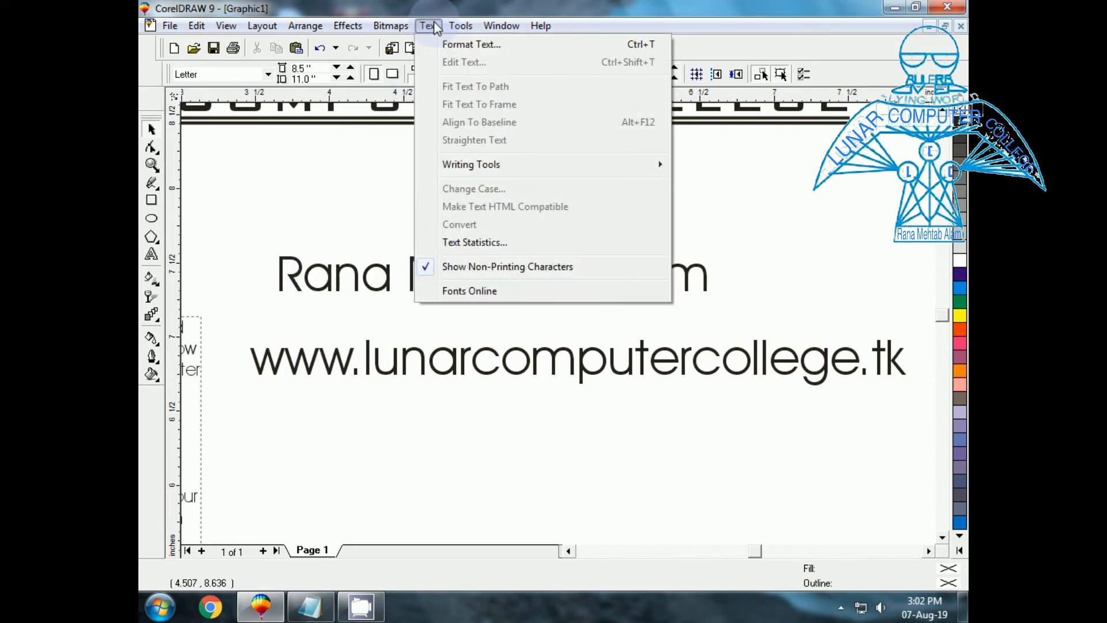
mouse_move(486, 171)
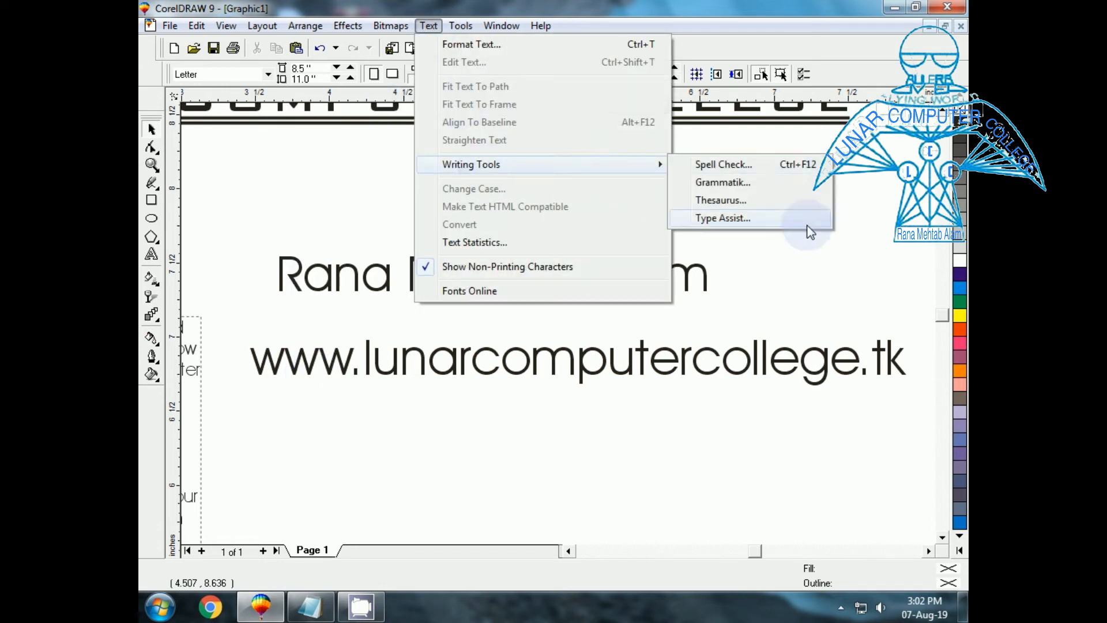
left_click(778, 224)
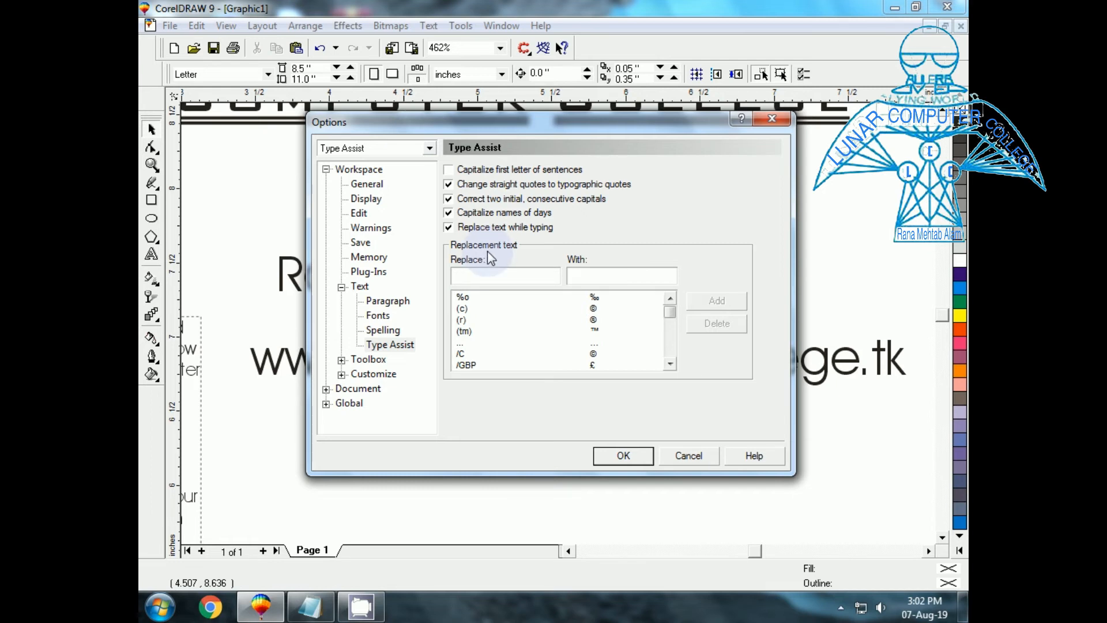
left_click(360, 215)
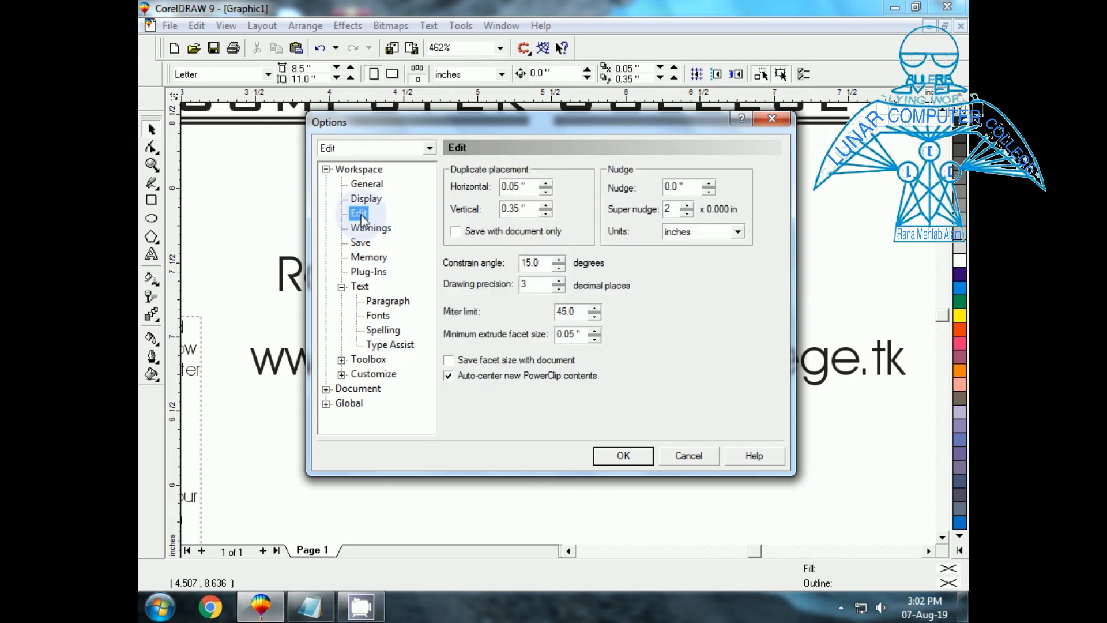
left_click(362, 243)
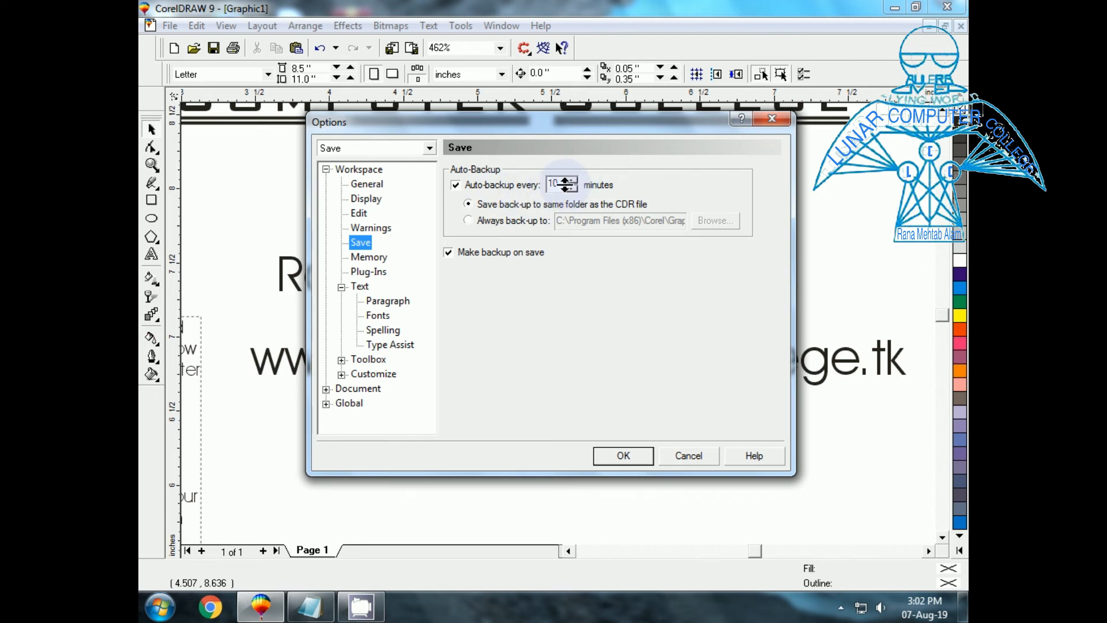
left_click(562, 184)
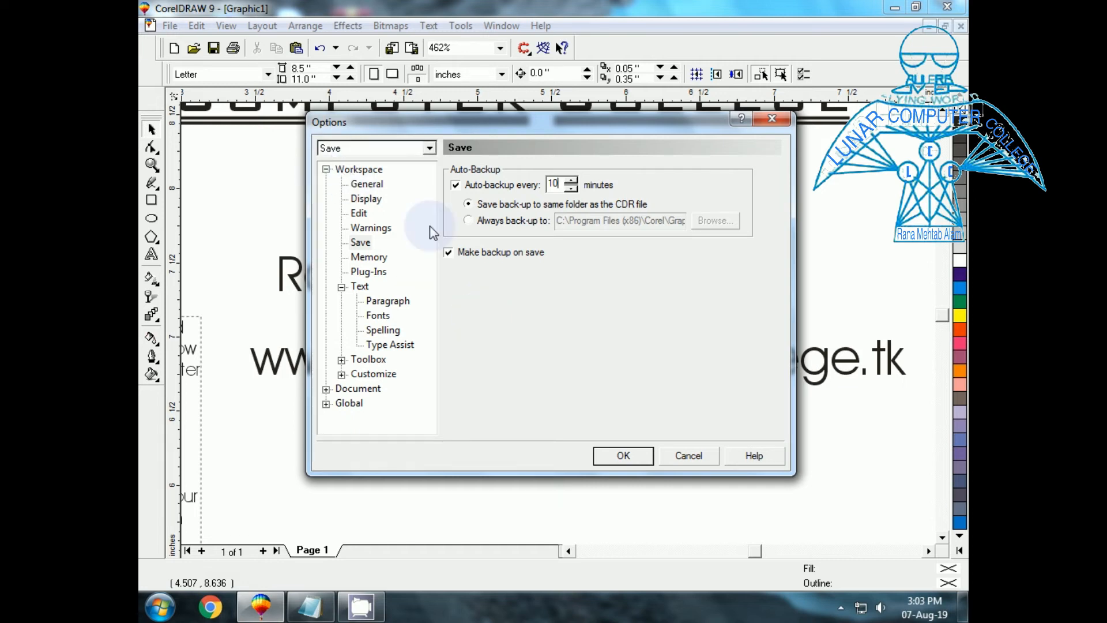
left_click(684, 459)
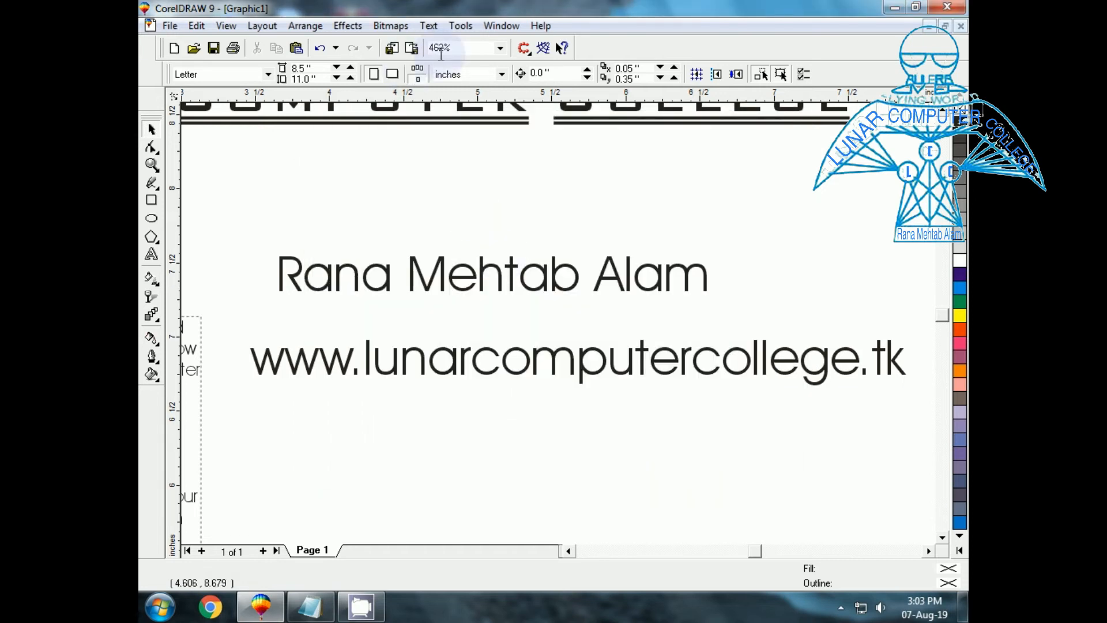
left_click(428, 29)
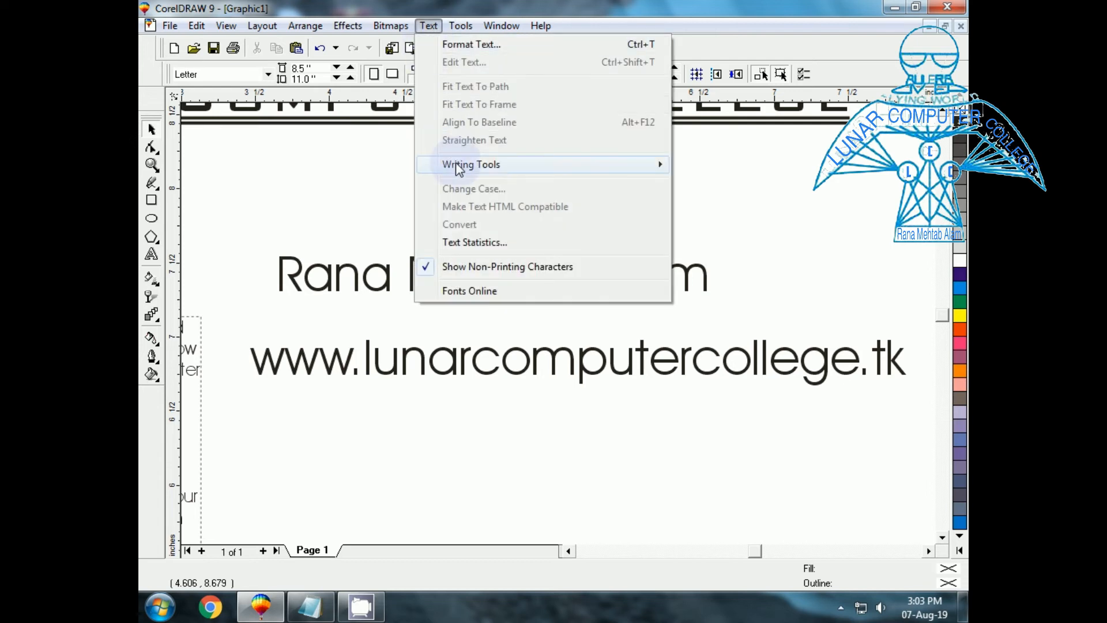
mouse_move(457, 165)
left_click(716, 219)
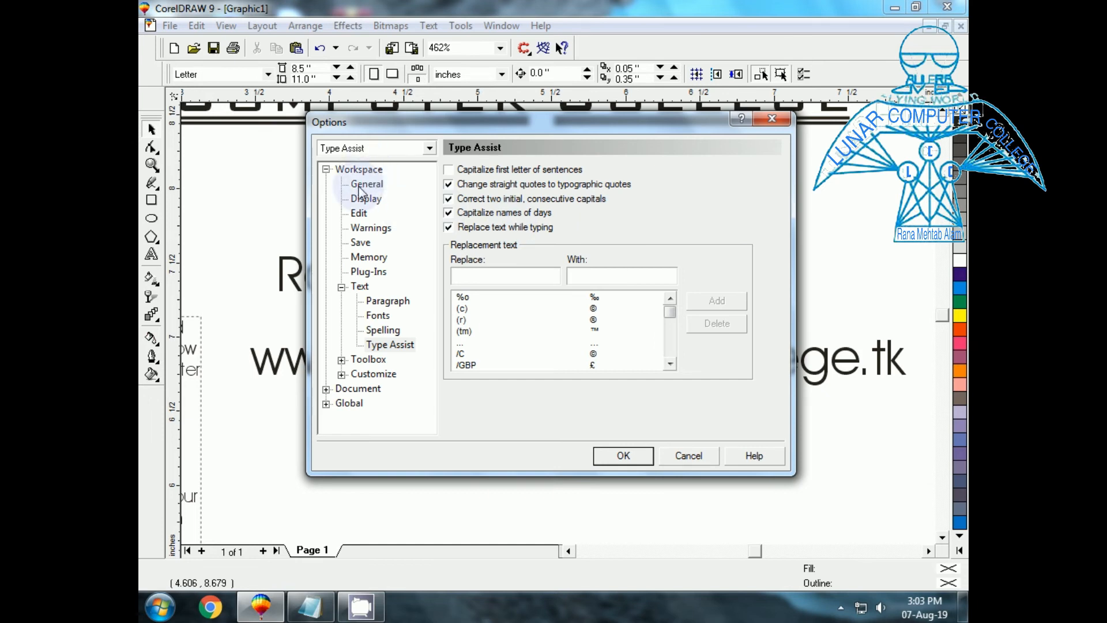
left_click(359, 213)
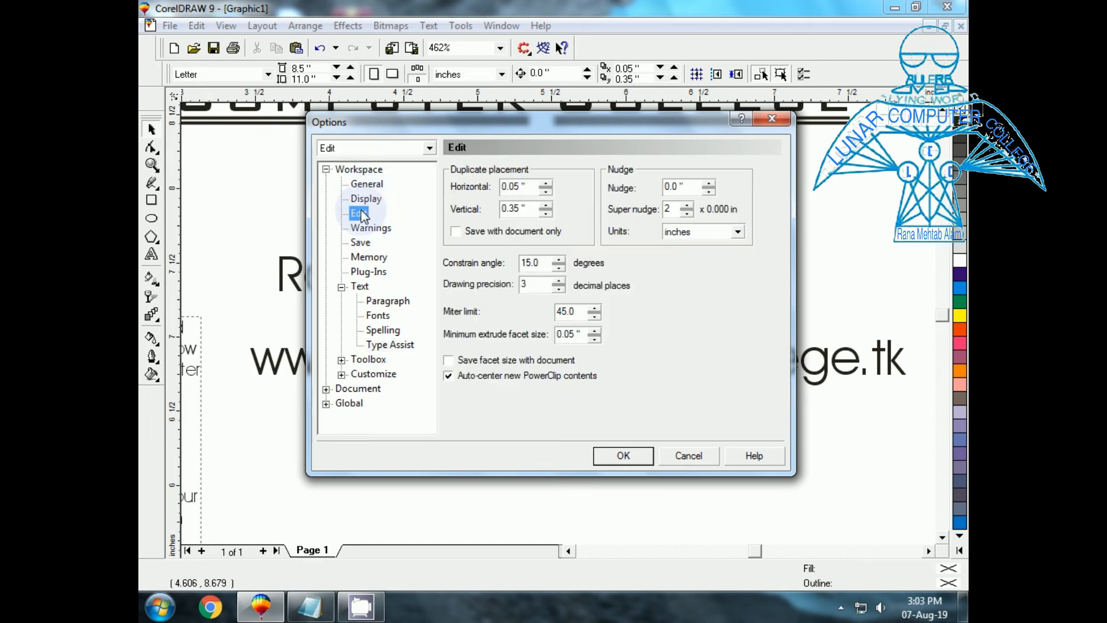
left_click(363, 184)
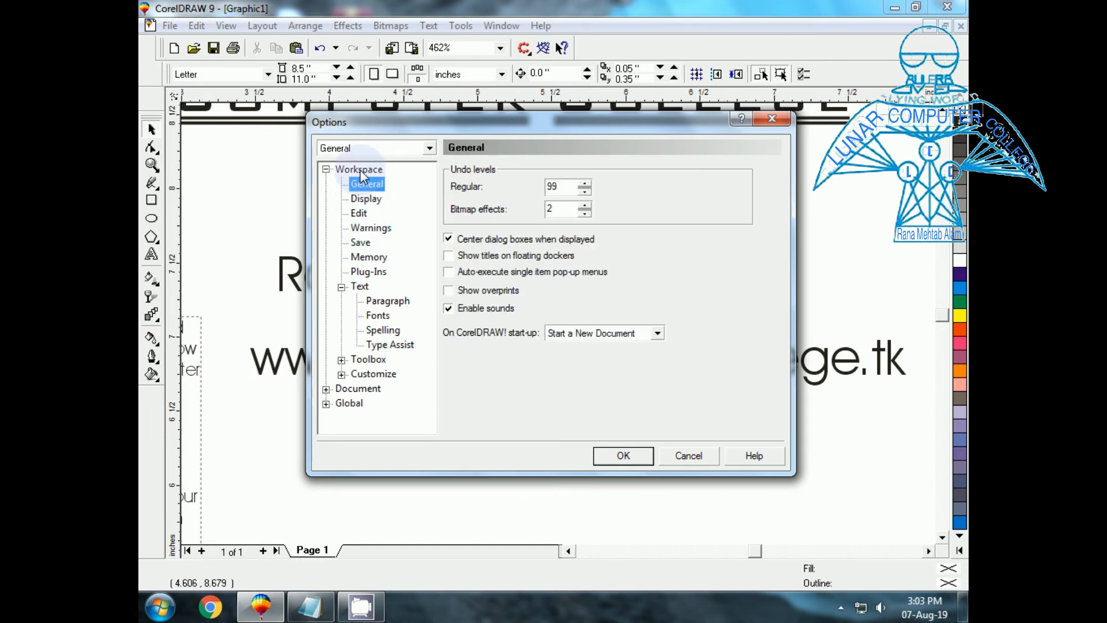
left_click(359, 169)
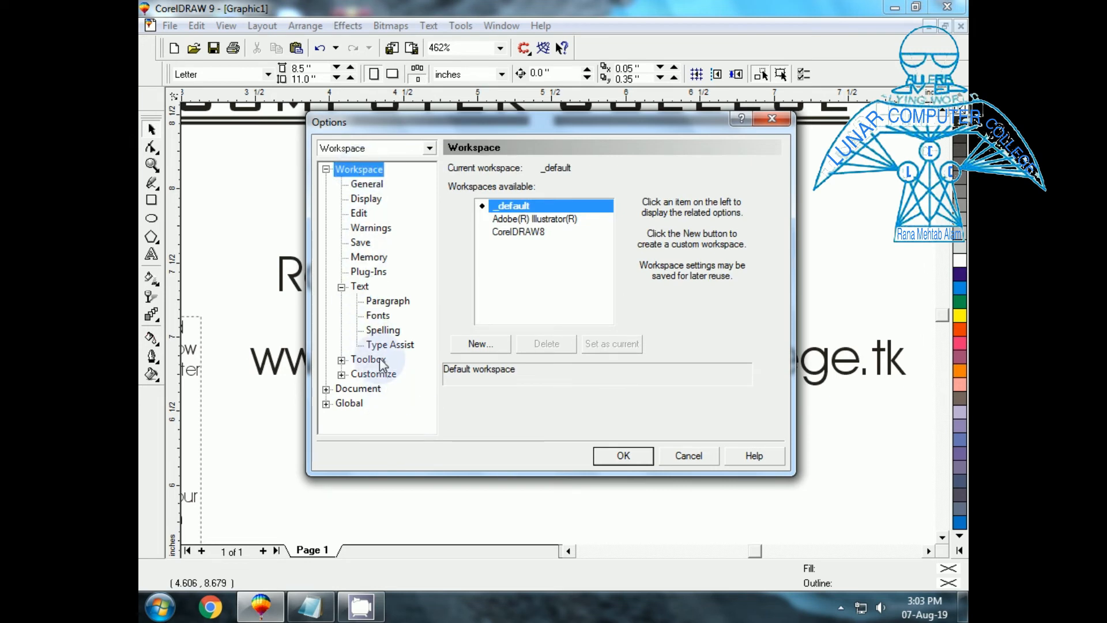
left_click(370, 231)
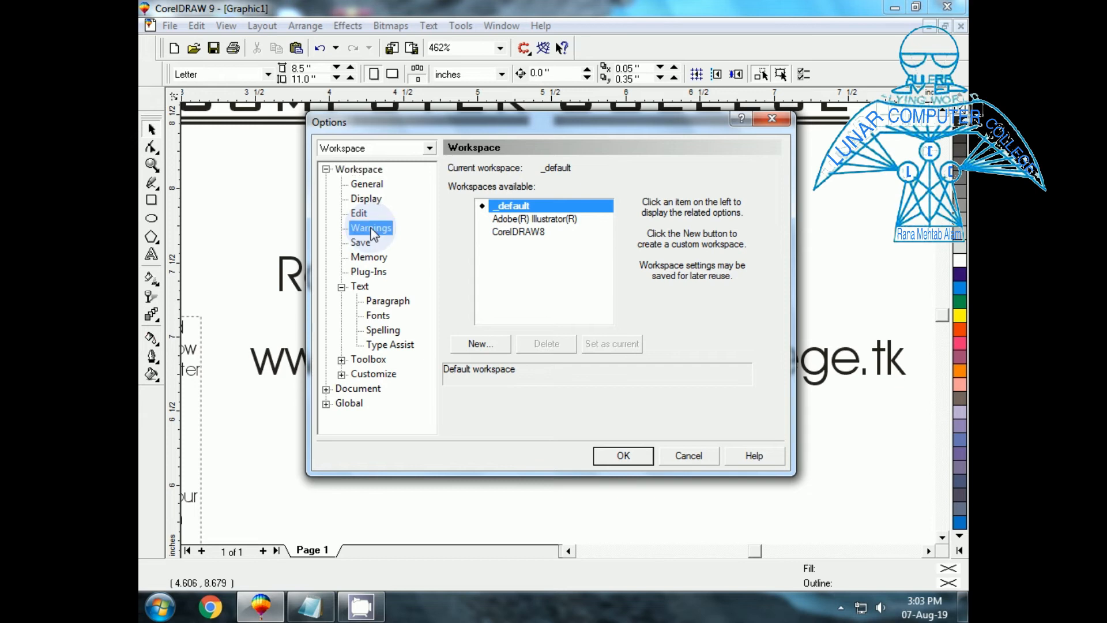
left_click(387, 346)
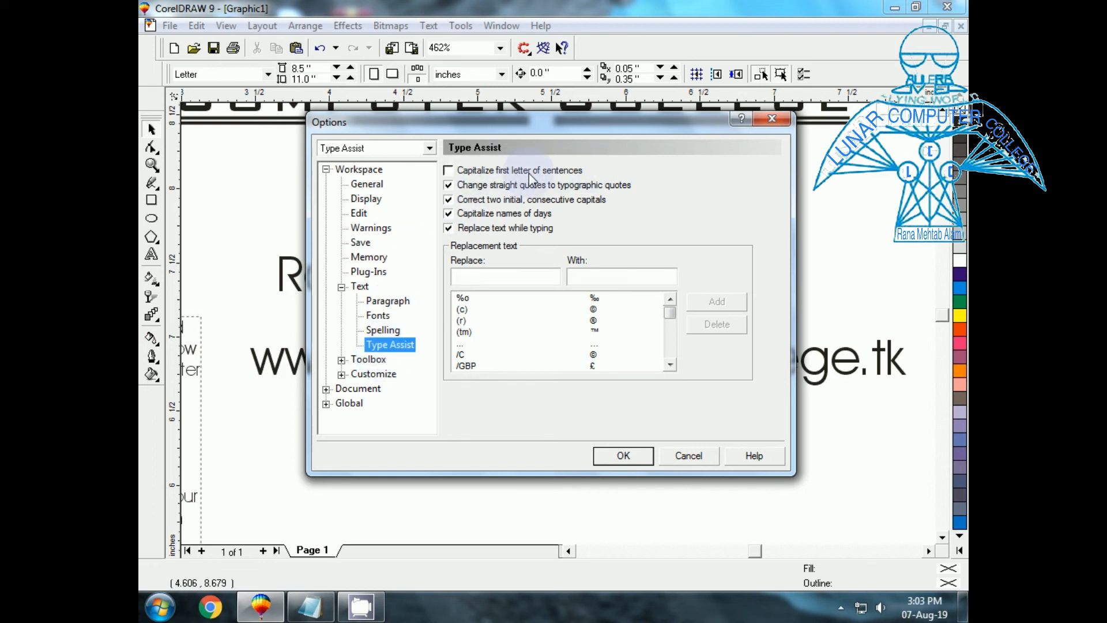
left_click(634, 455)
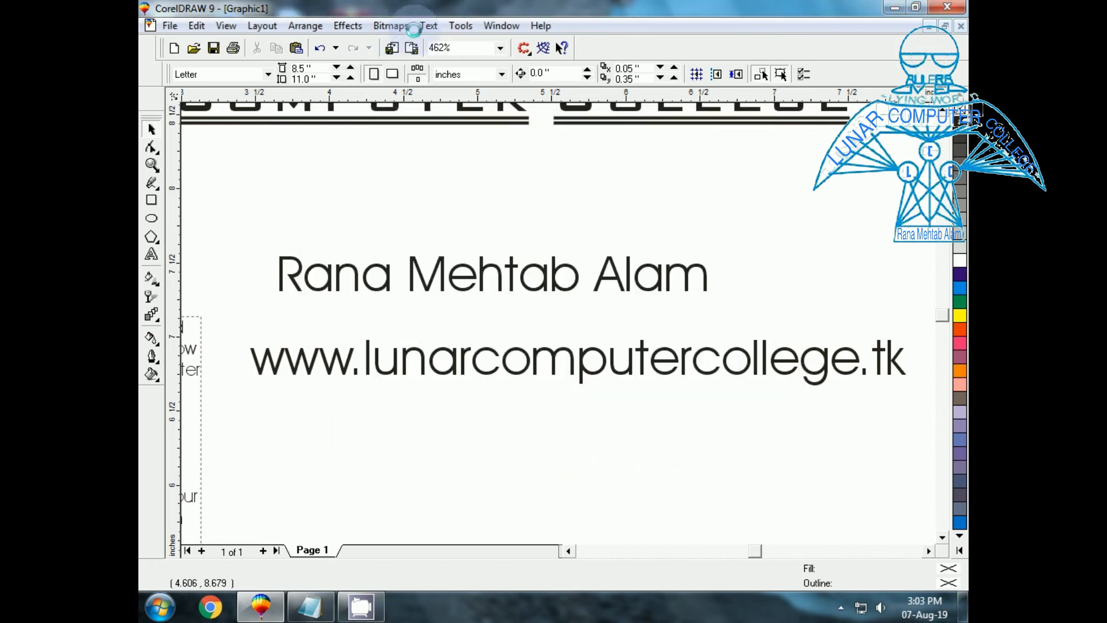
Select the name line and apply Sentence case from the Change Case dialog.
left_click(430, 27)
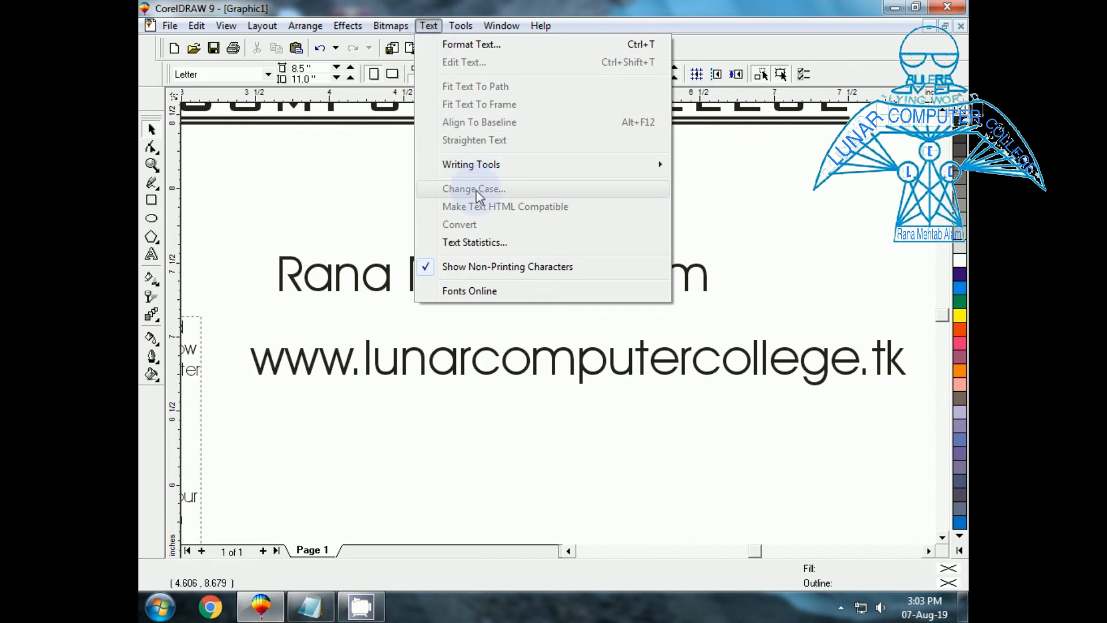
left_click(463, 394)
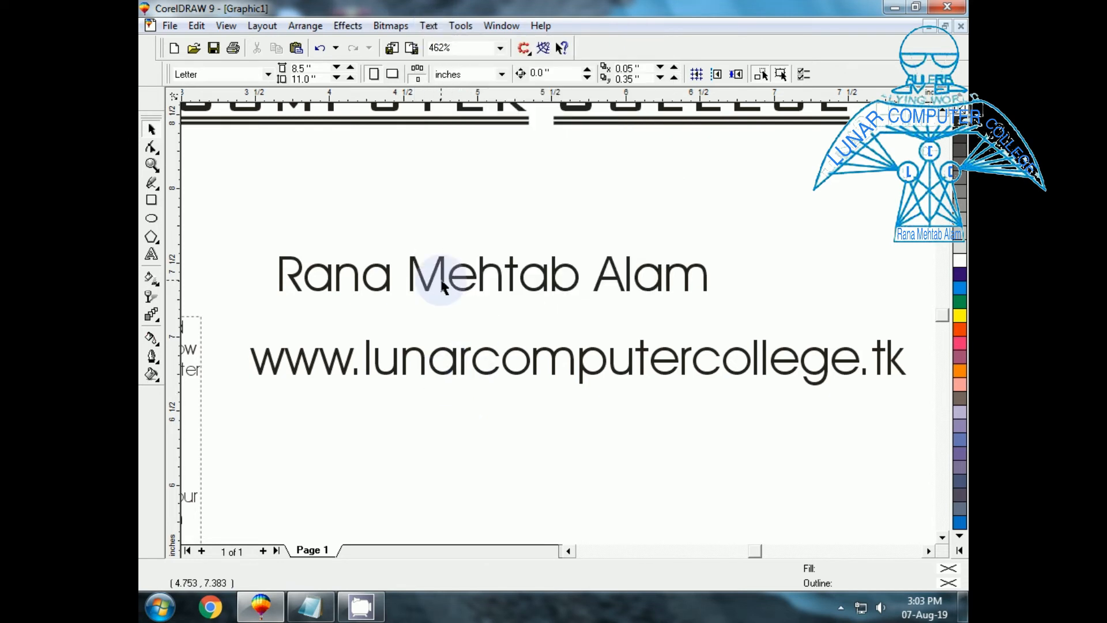
left_click(440, 291)
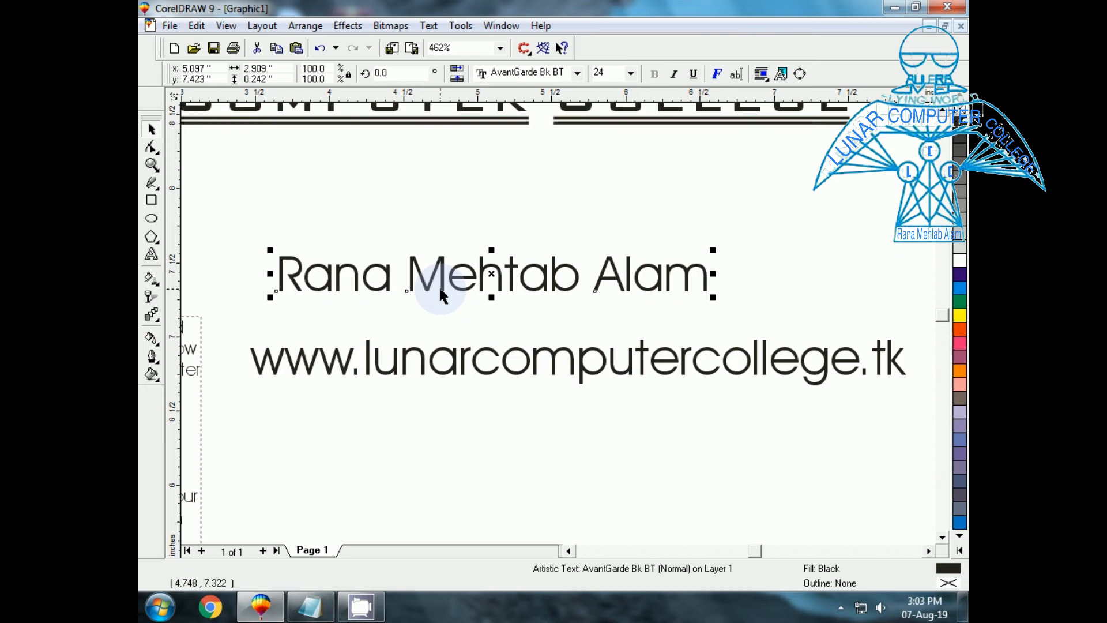
left_click(428, 26)
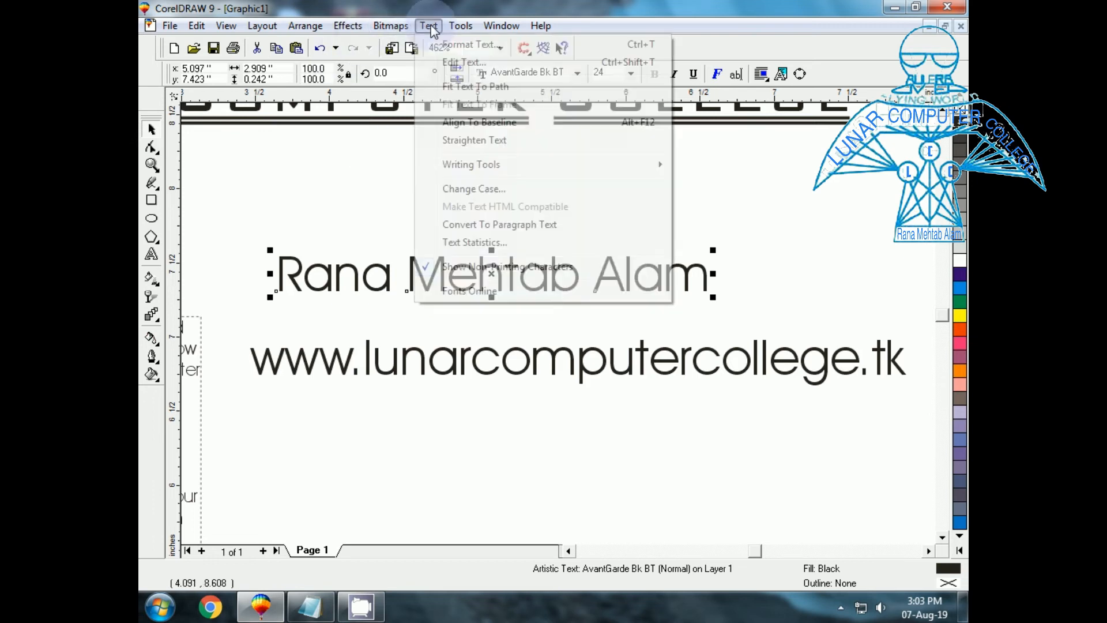
left_click(463, 190)
left_click_drag(501, 226, 433, 317)
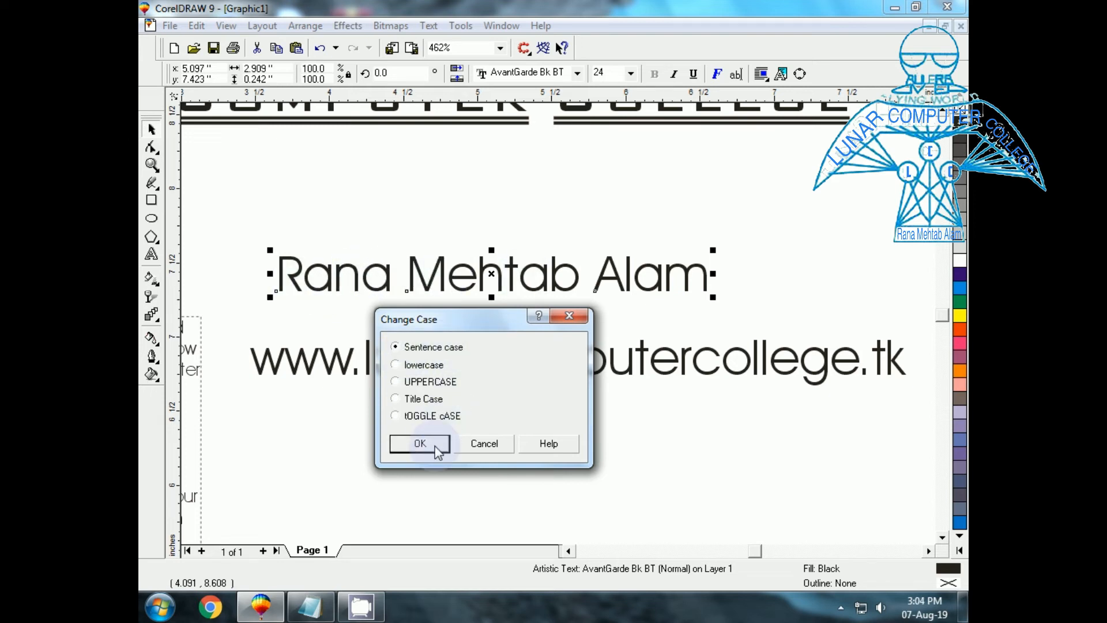
left_click(419, 443)
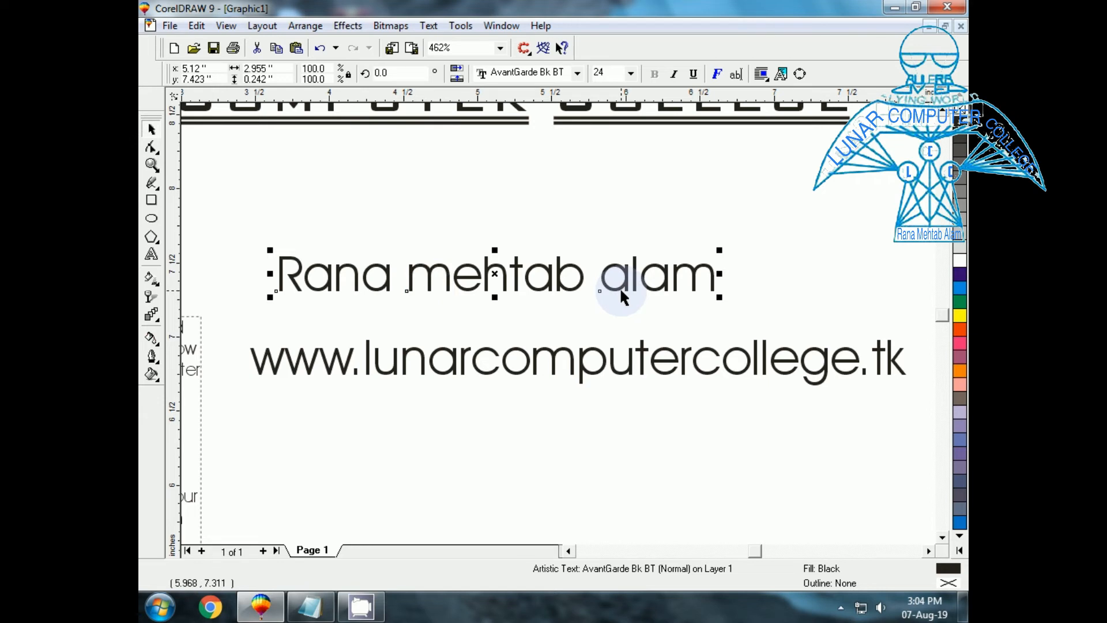
Apply lowercase to the name line through Change Case.
left_click(437, 25)
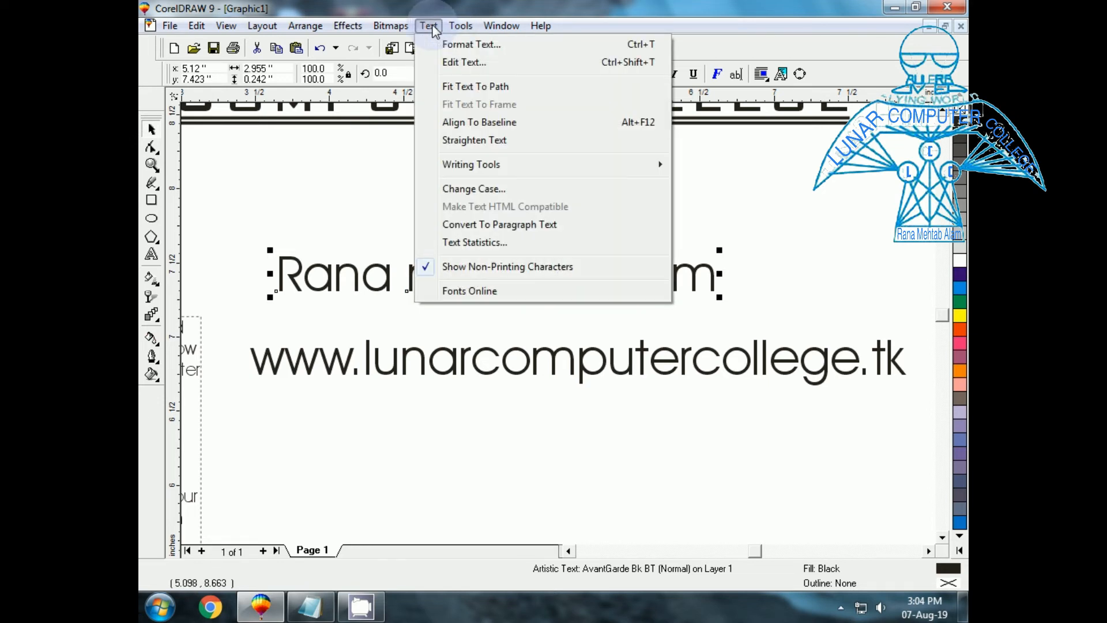
left_click(483, 189)
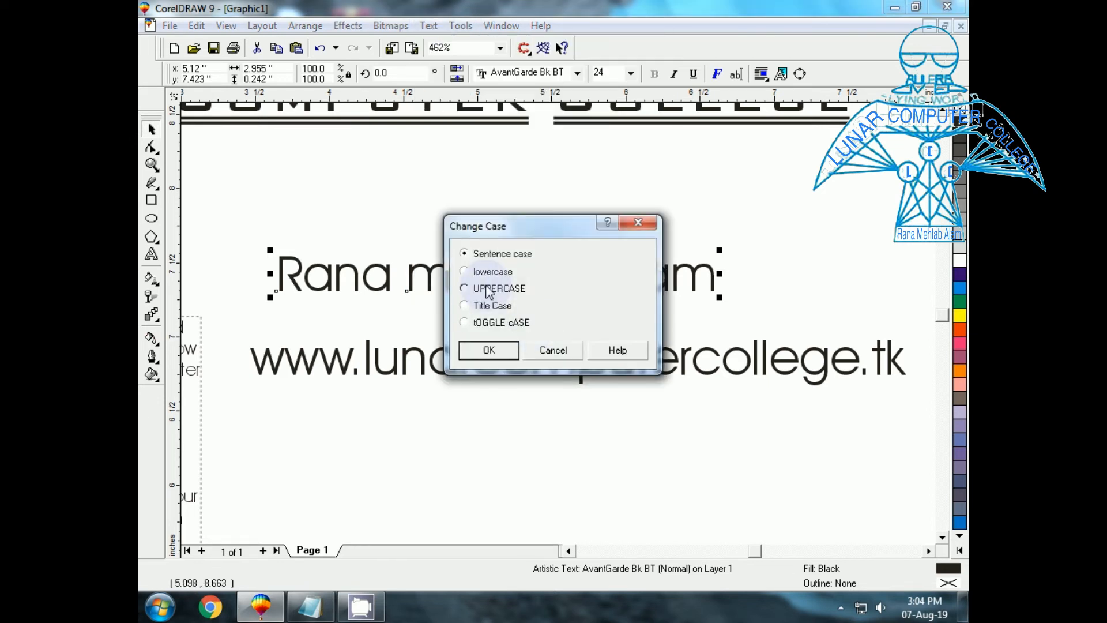
left_click_drag(497, 225, 437, 314)
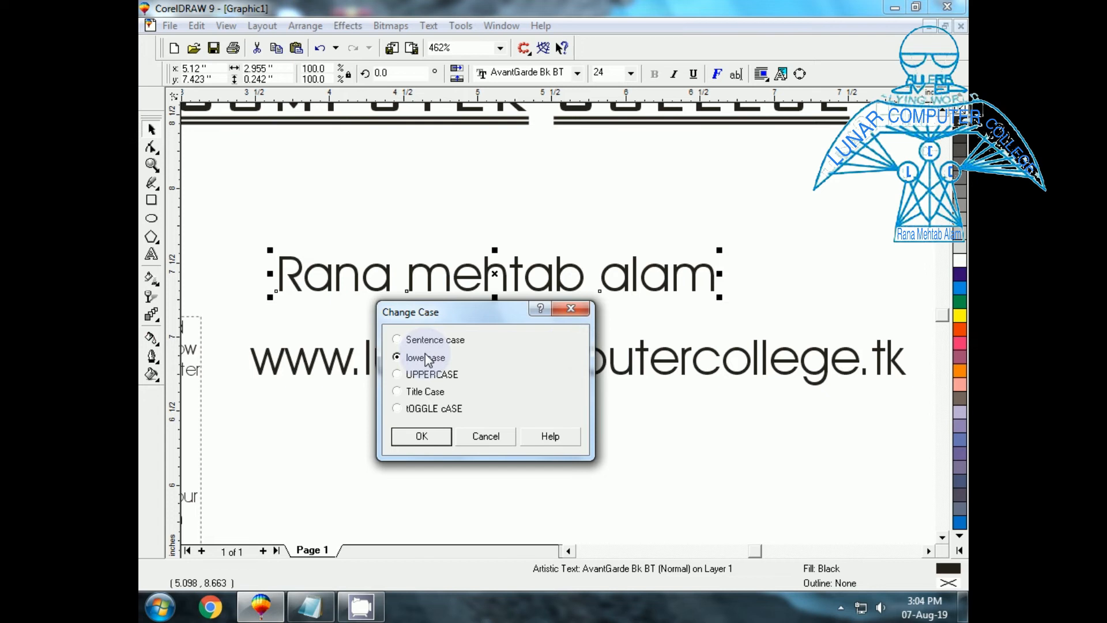
left_click(421, 437)
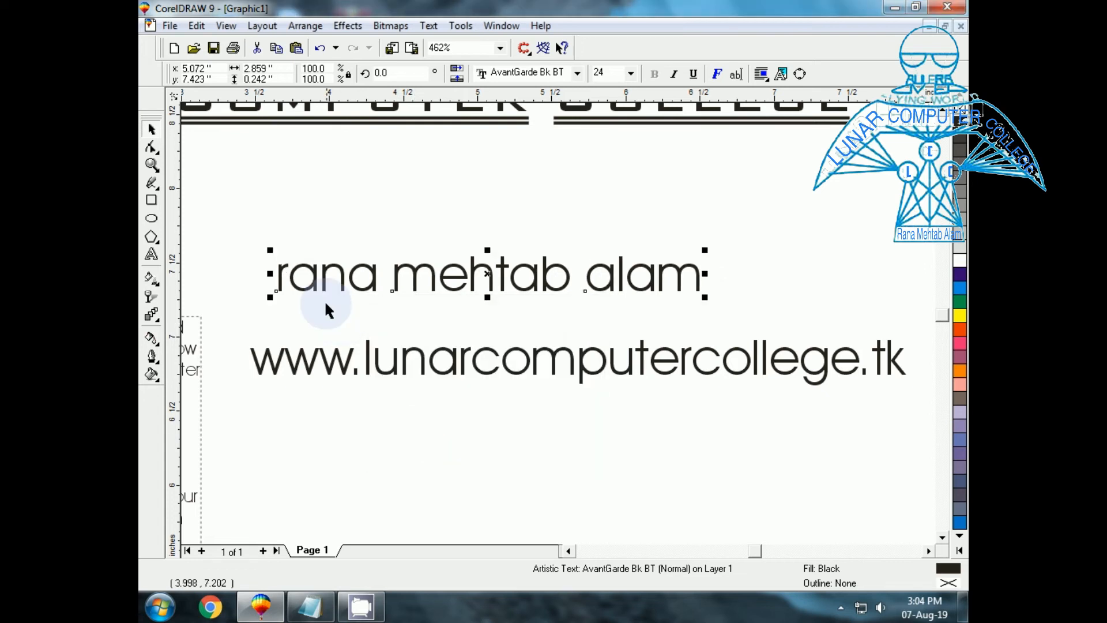
Change the name line to UPPERCASE.
left_click(428, 26)
left_click(456, 189)
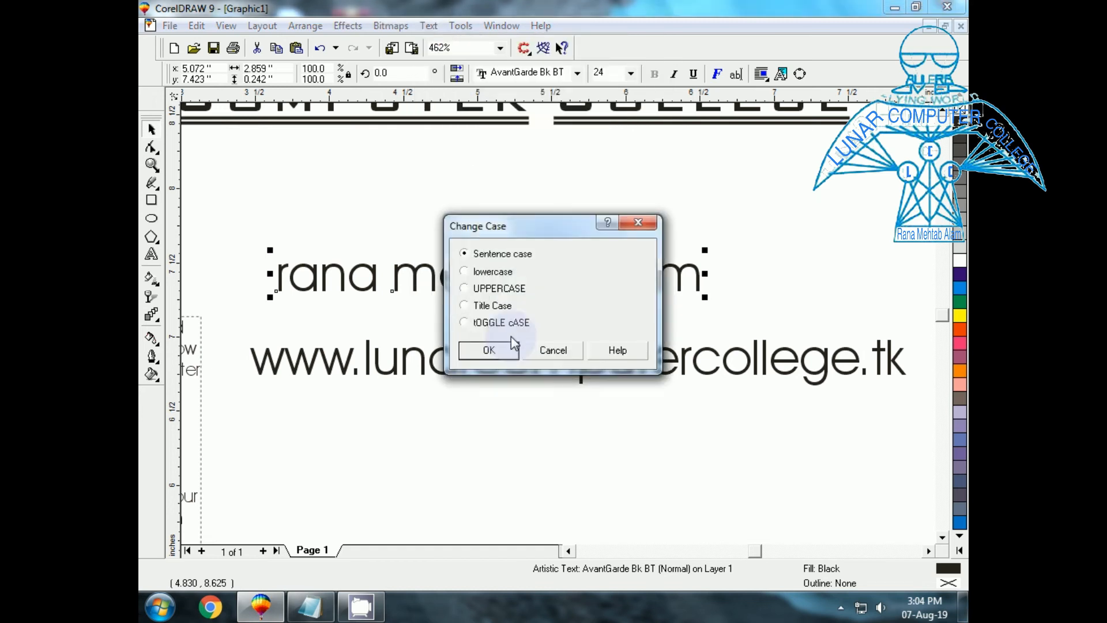
left_click(468, 288)
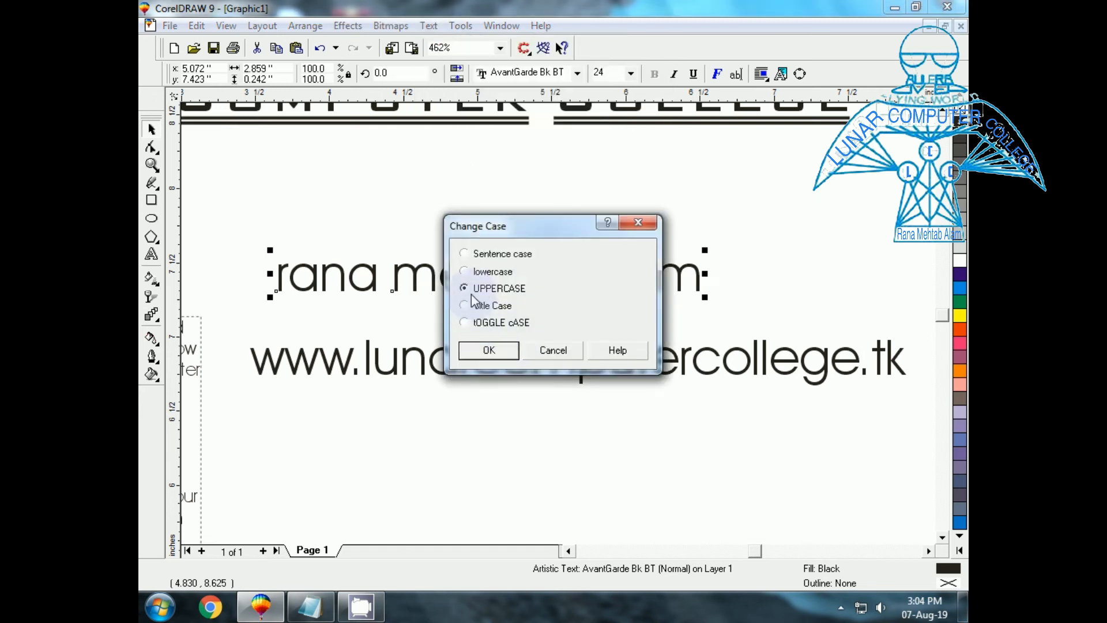
left_click(489, 350)
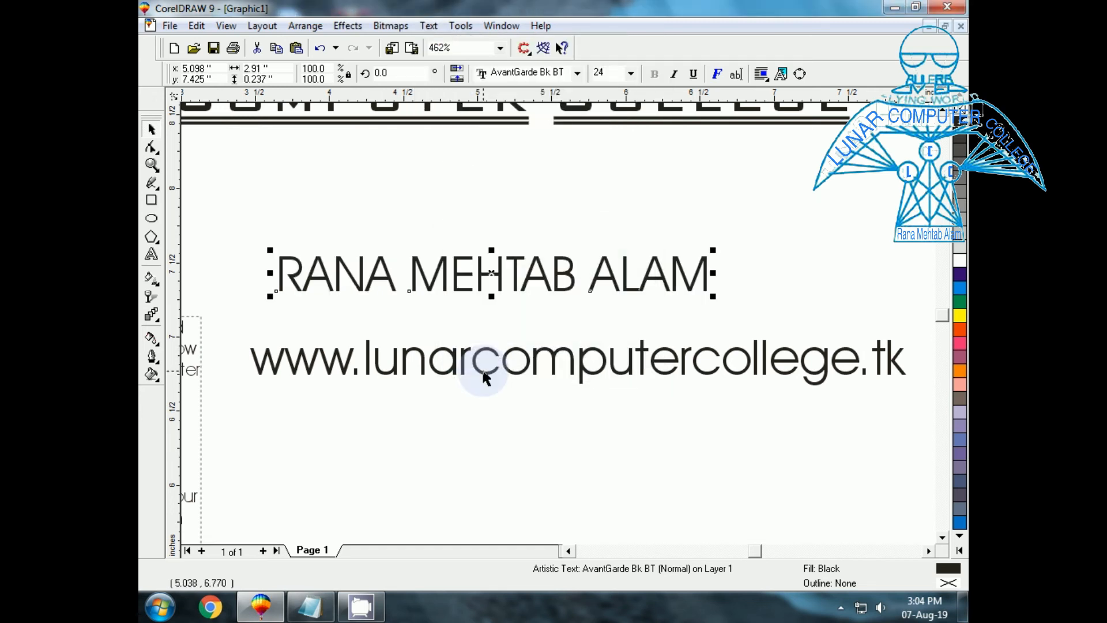
left_click(429, 26)
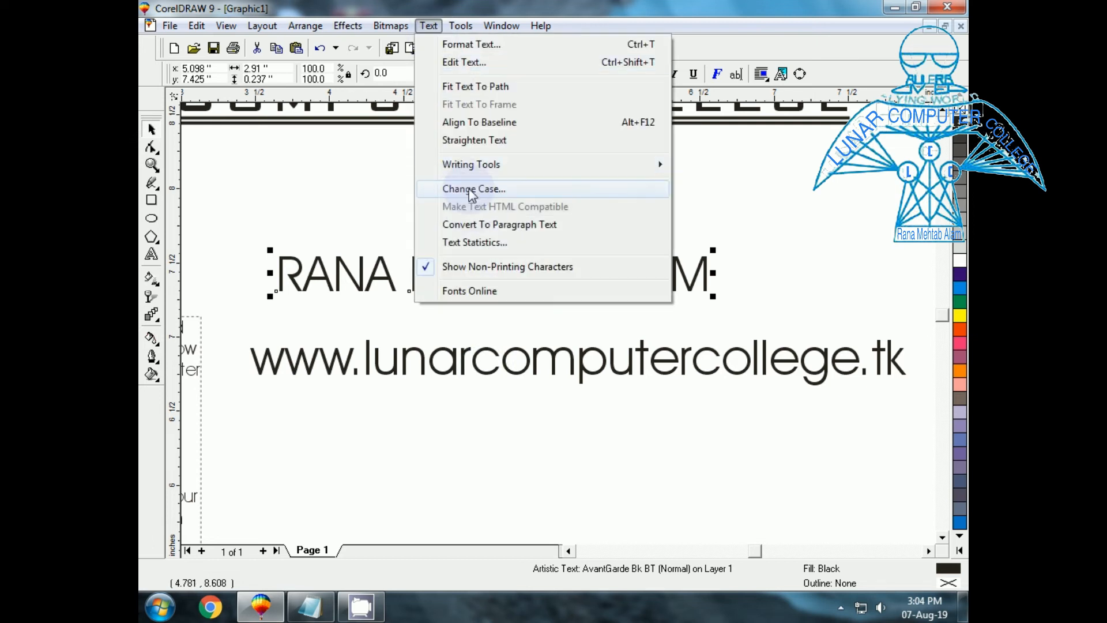
left_click(472, 190)
left_click(464, 305)
left_click(485, 353)
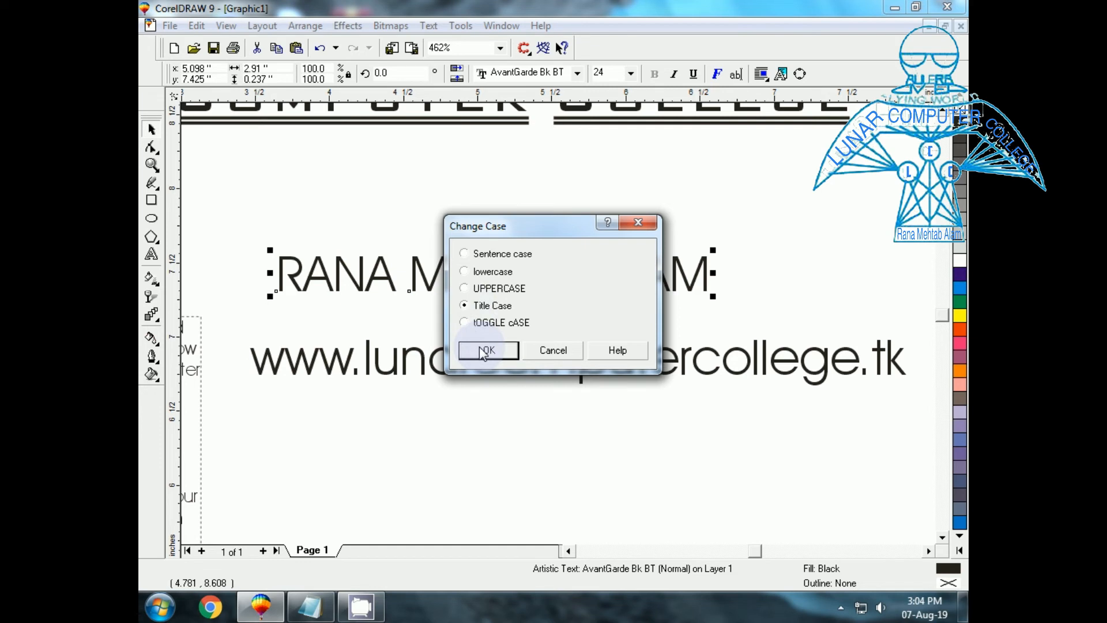
left_click_drag(531, 234, 447, 342)
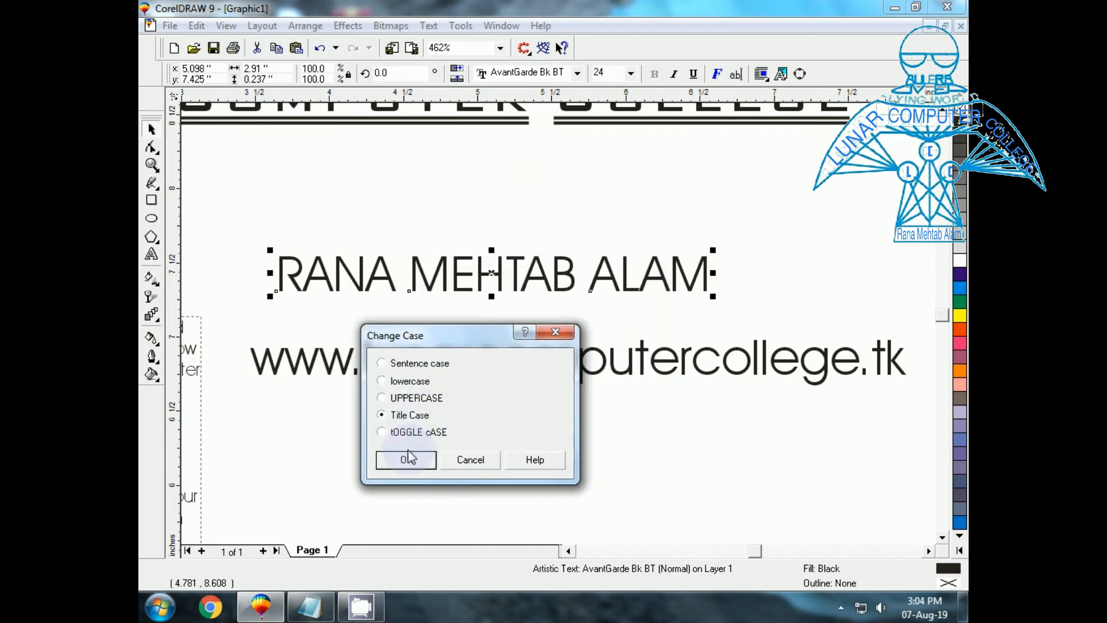
left_click(408, 455)
left_click(429, 26)
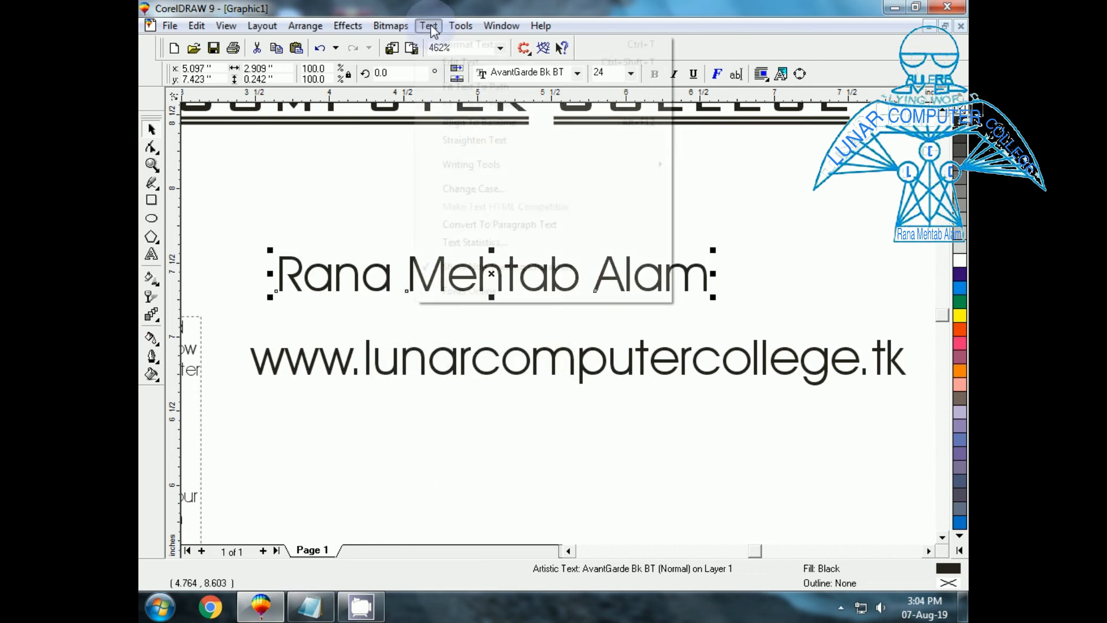
left_click(465, 191)
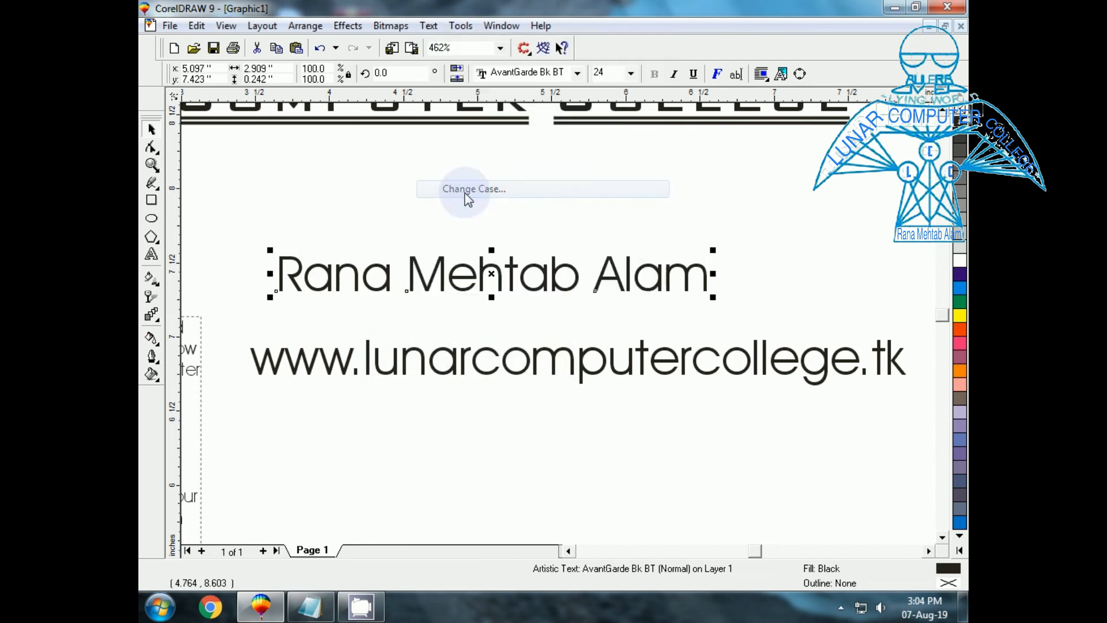
left_click(470, 325)
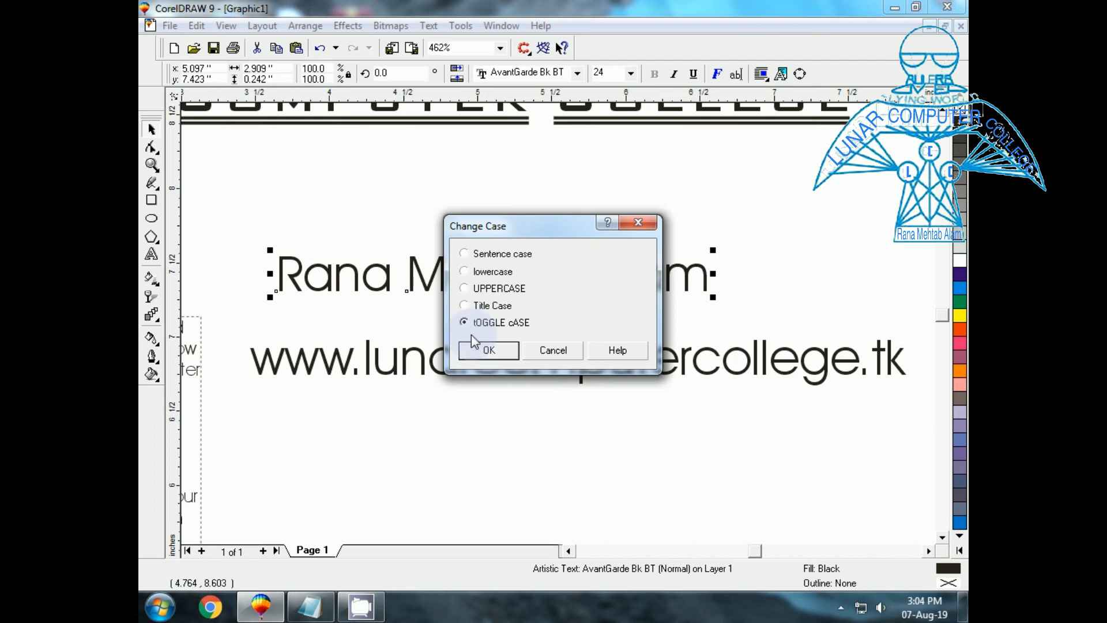
left_click(475, 348)
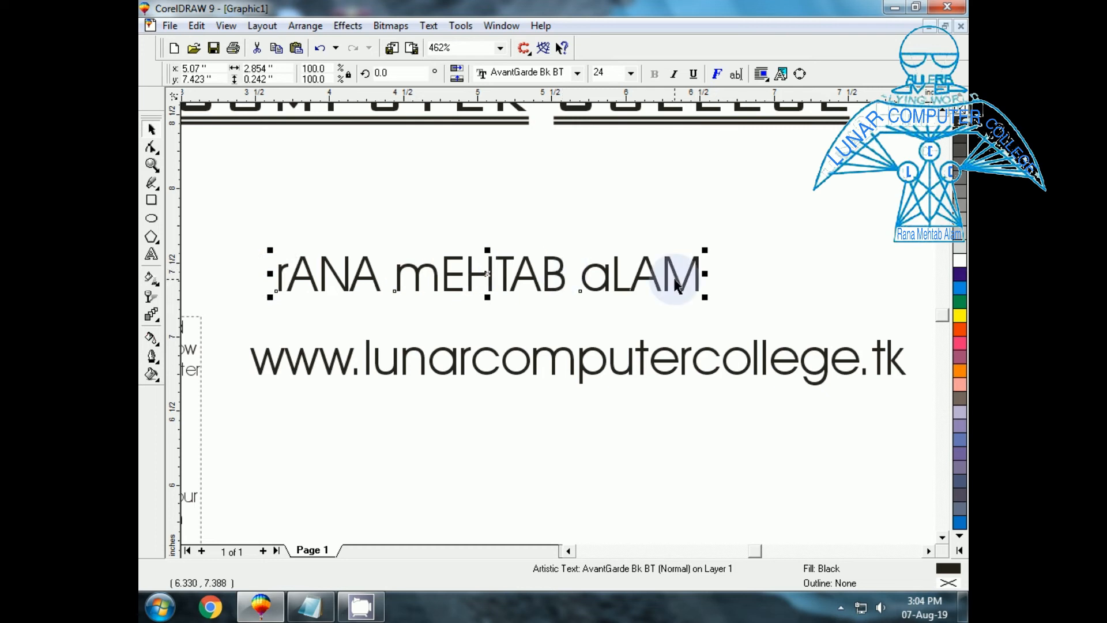
left_click(429, 25)
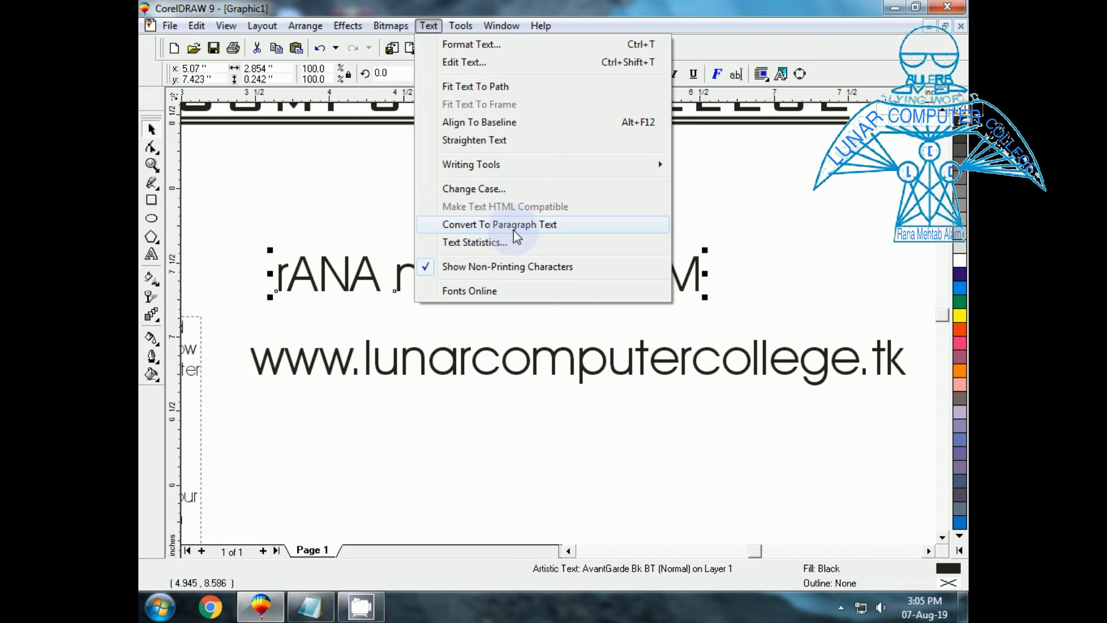
left_click(505, 350)
left_click(506, 369)
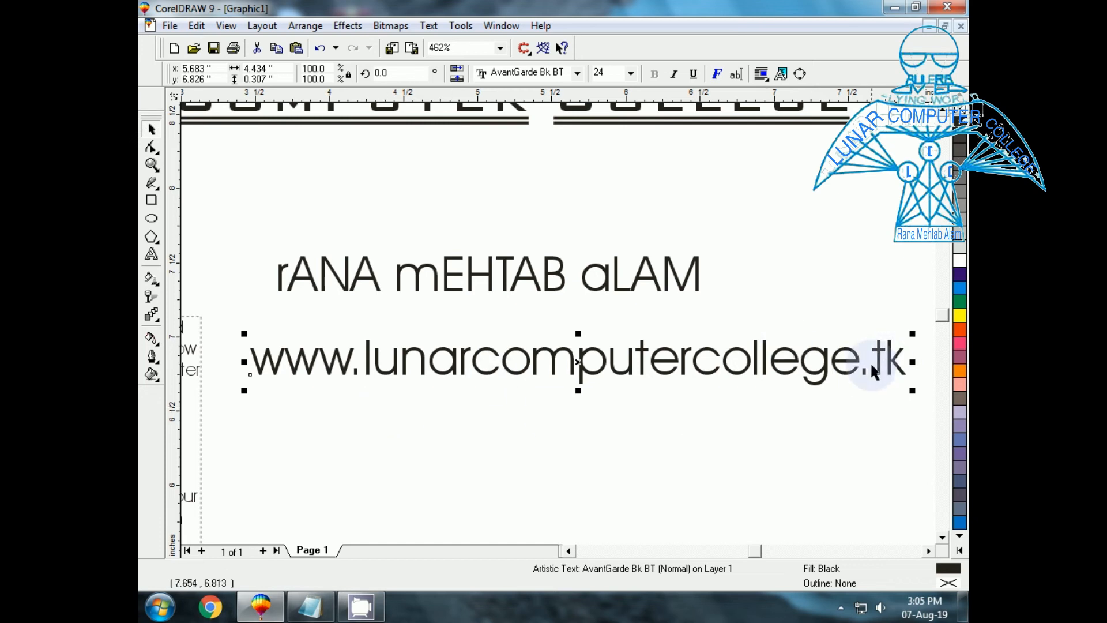
left_click(429, 27)
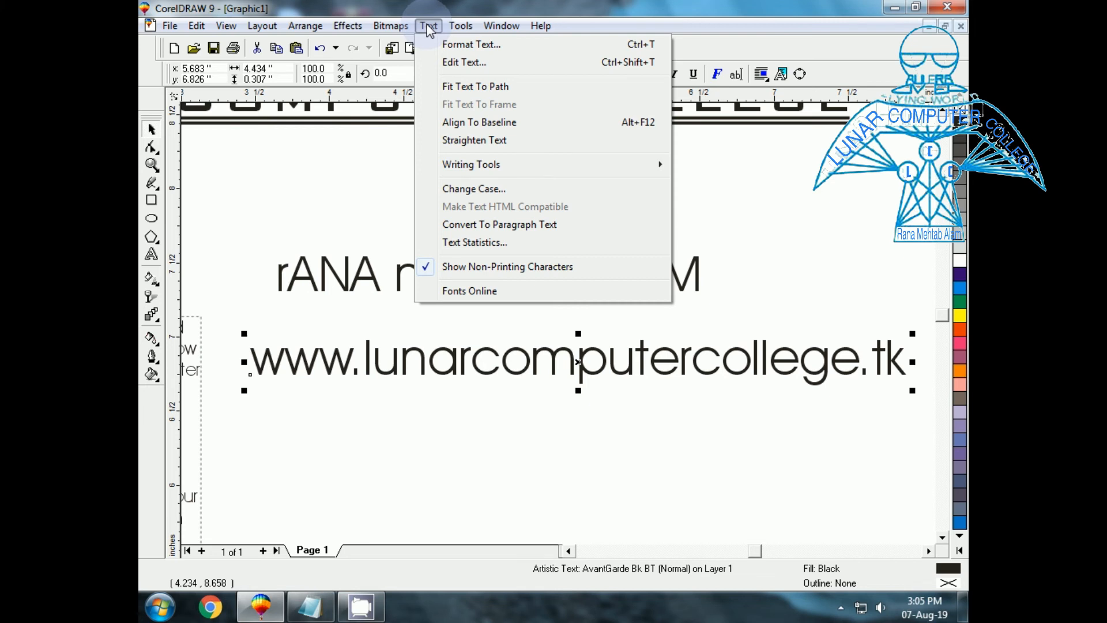
left_click(481, 226)
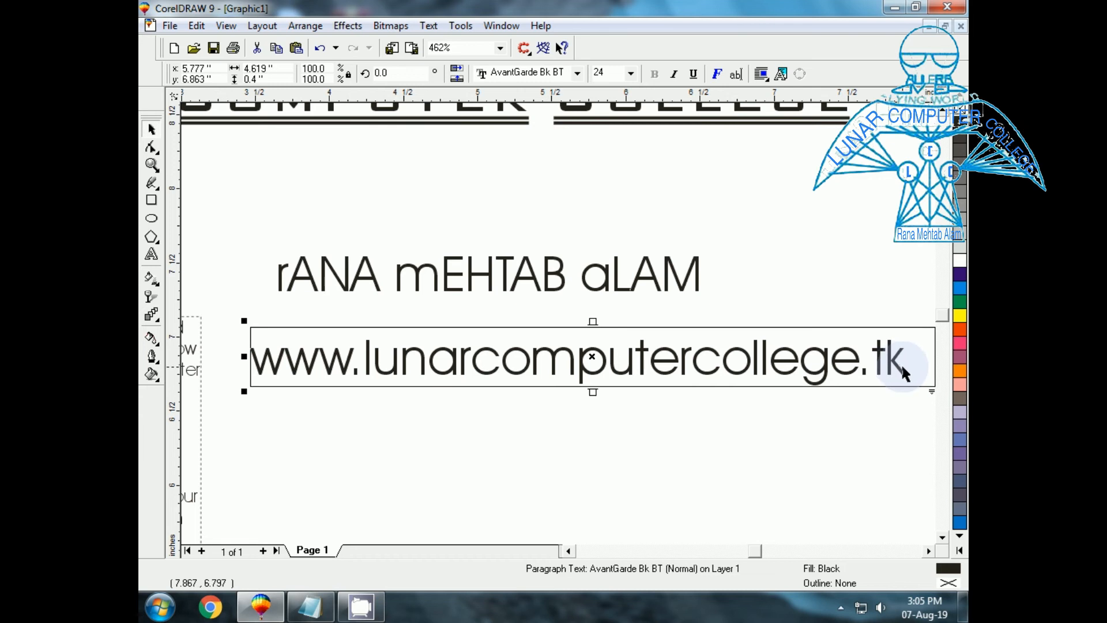
left_click(428, 26)
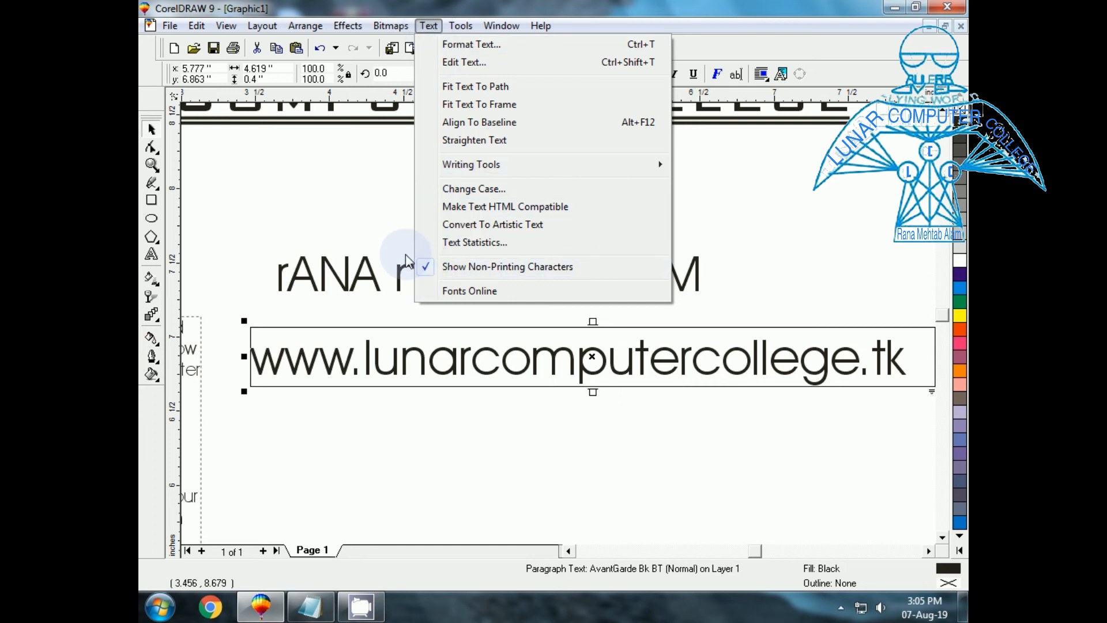
left_click(536, 219)
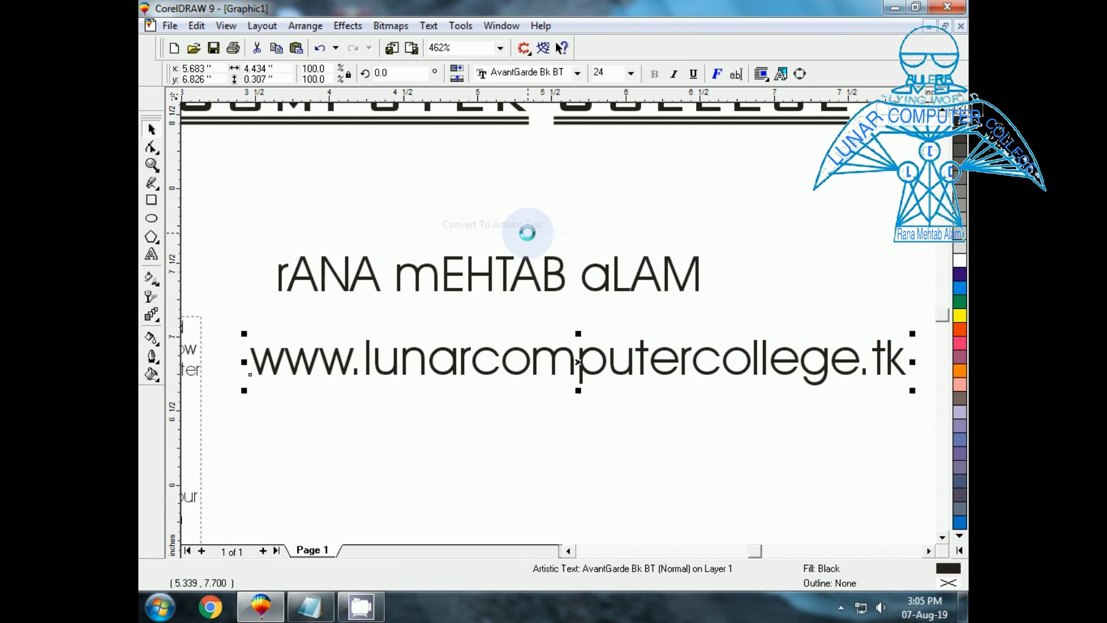
left_click(749, 369)
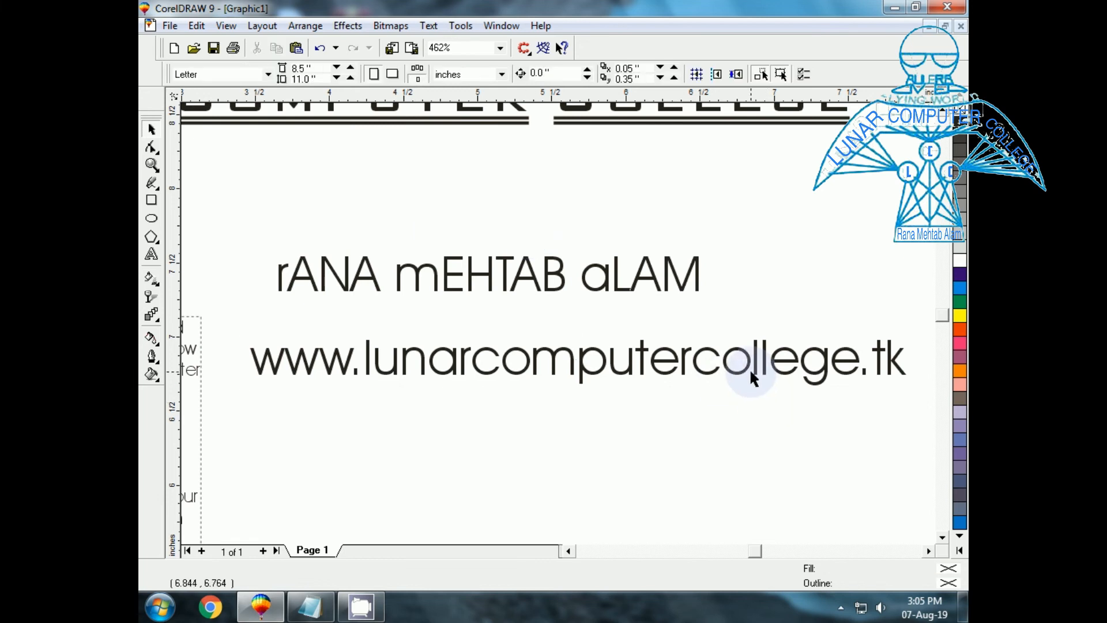
left_click(625, 370)
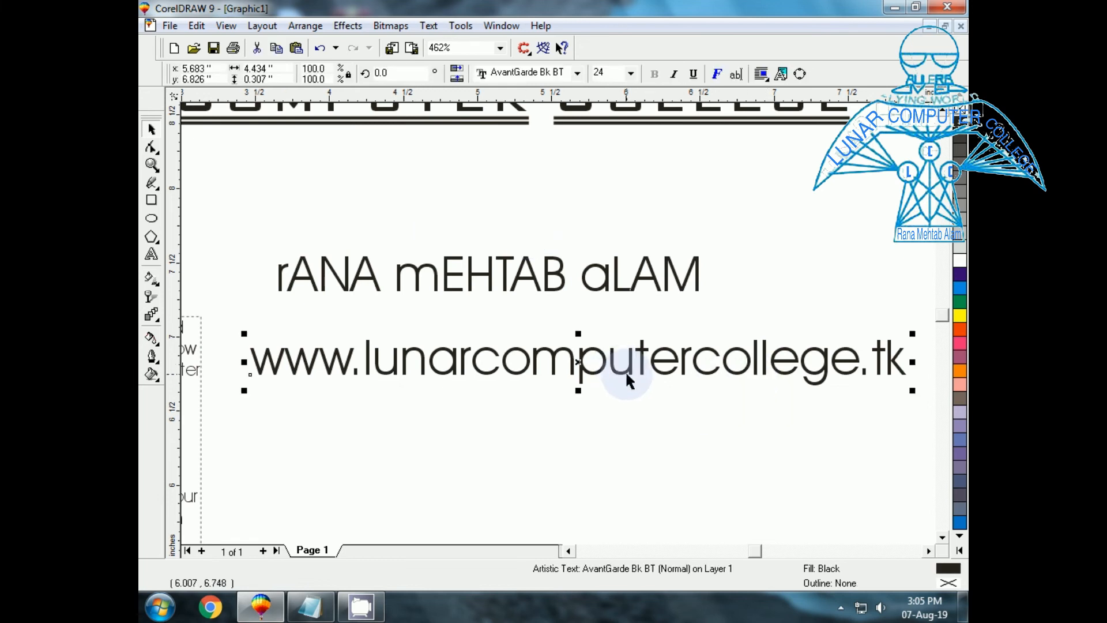
Convert the URL line to paragraph text and make it HTML compatible.
left_click(429, 26)
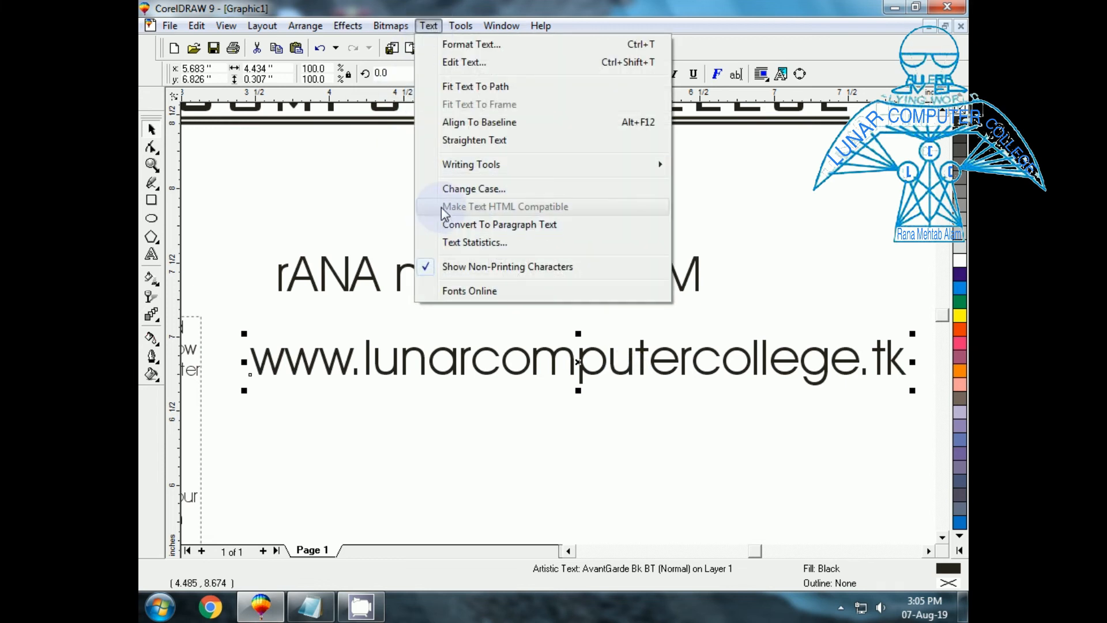
left_click(501, 227)
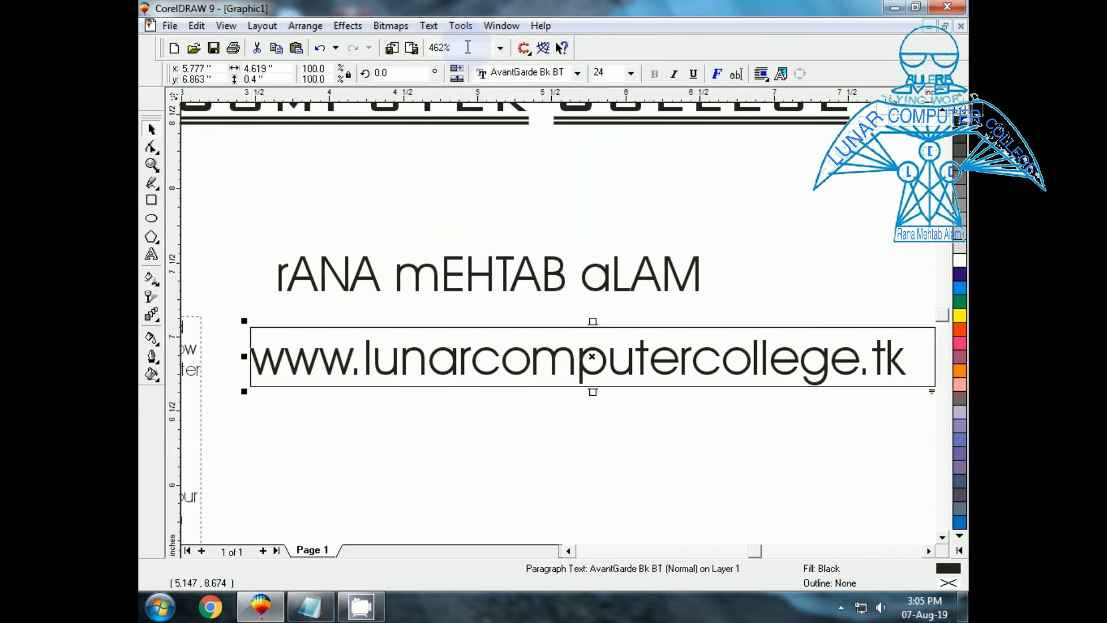
left_click(432, 25)
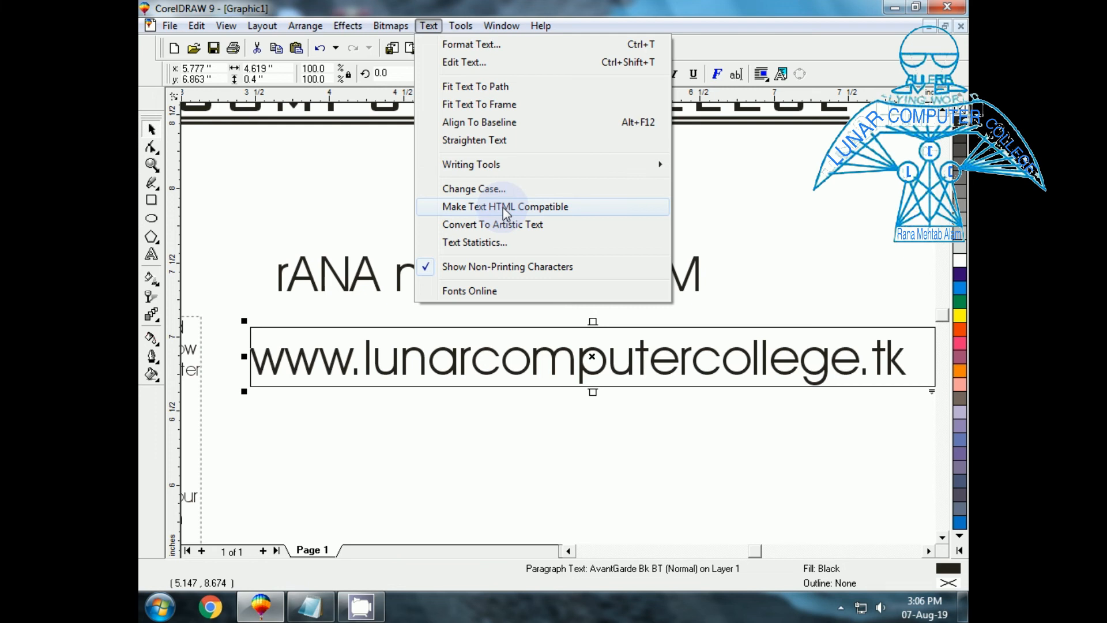
left_click(503, 207)
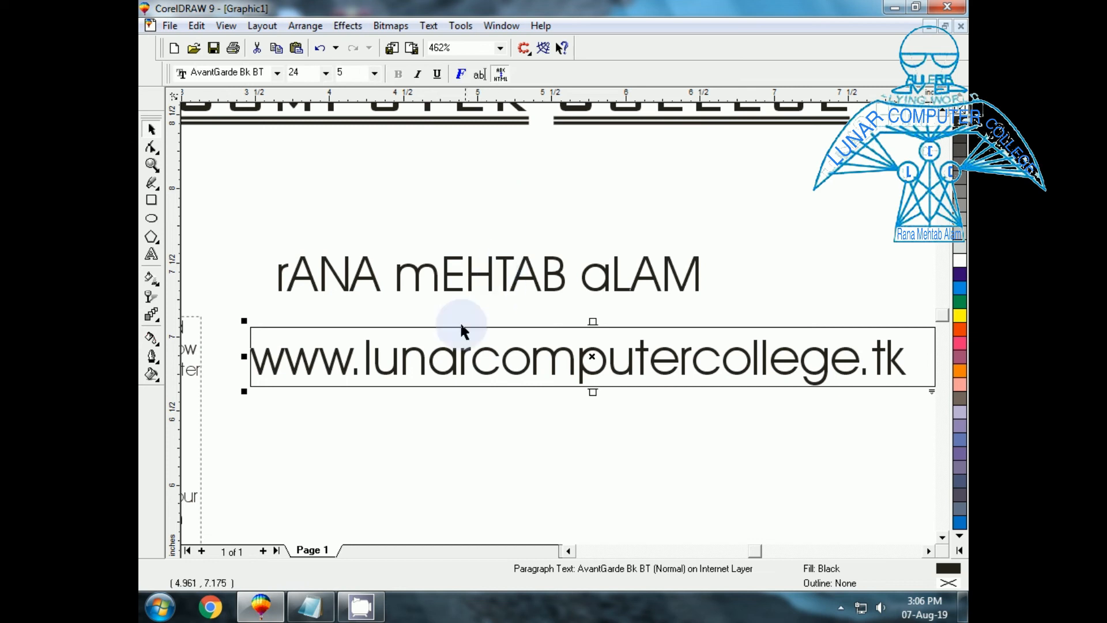
left_click(427, 374)
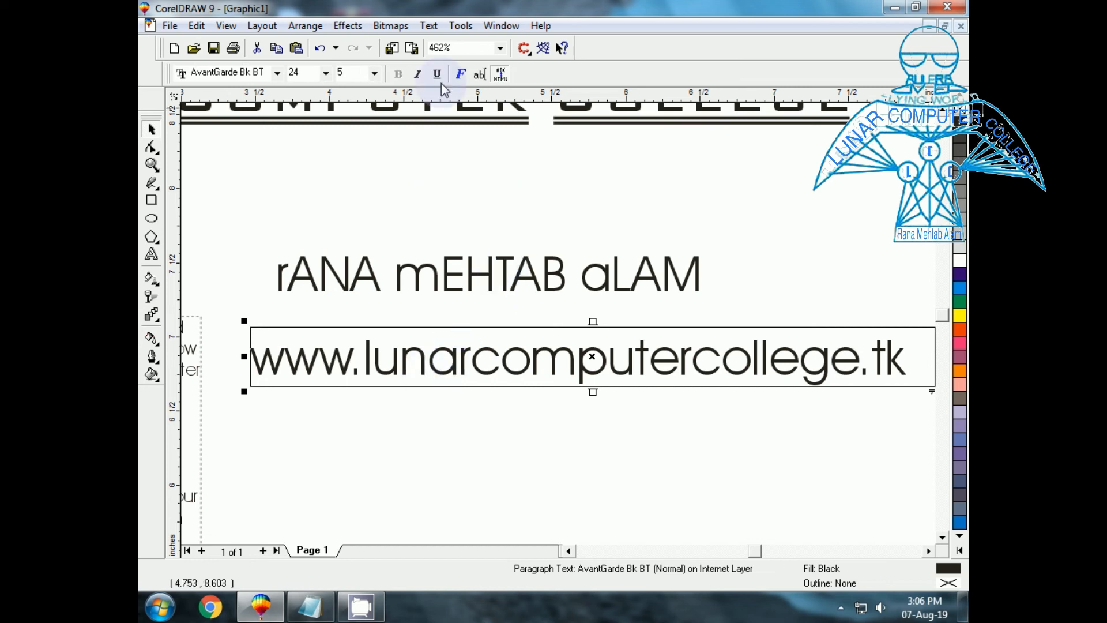
Turn HTML compatibility back off for the URL paragraph text.
left_click(430, 25)
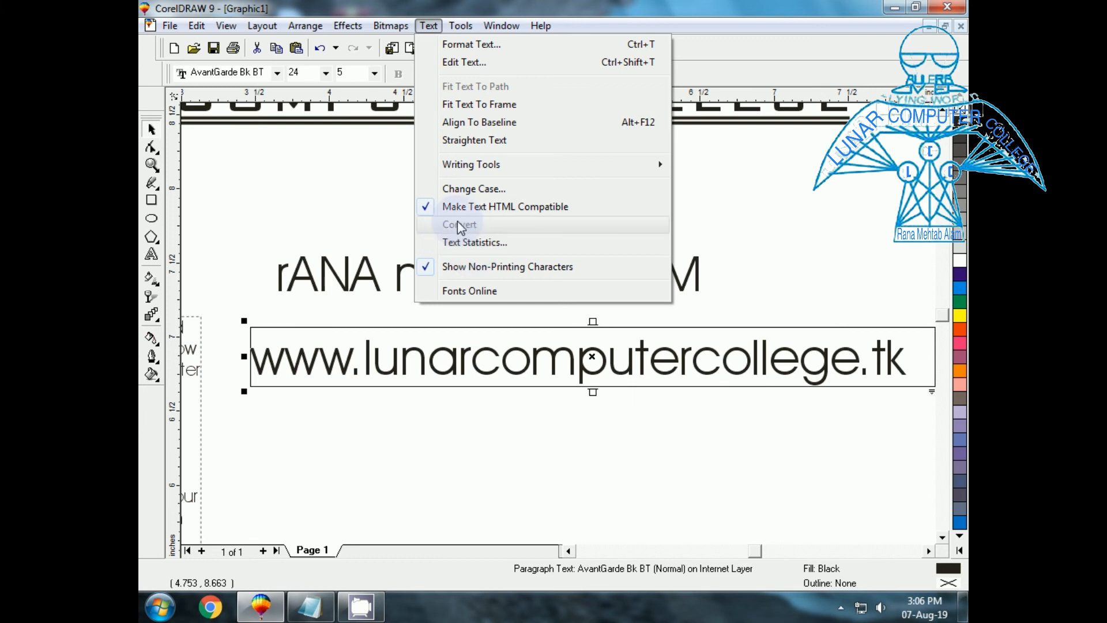
left_click(426, 210)
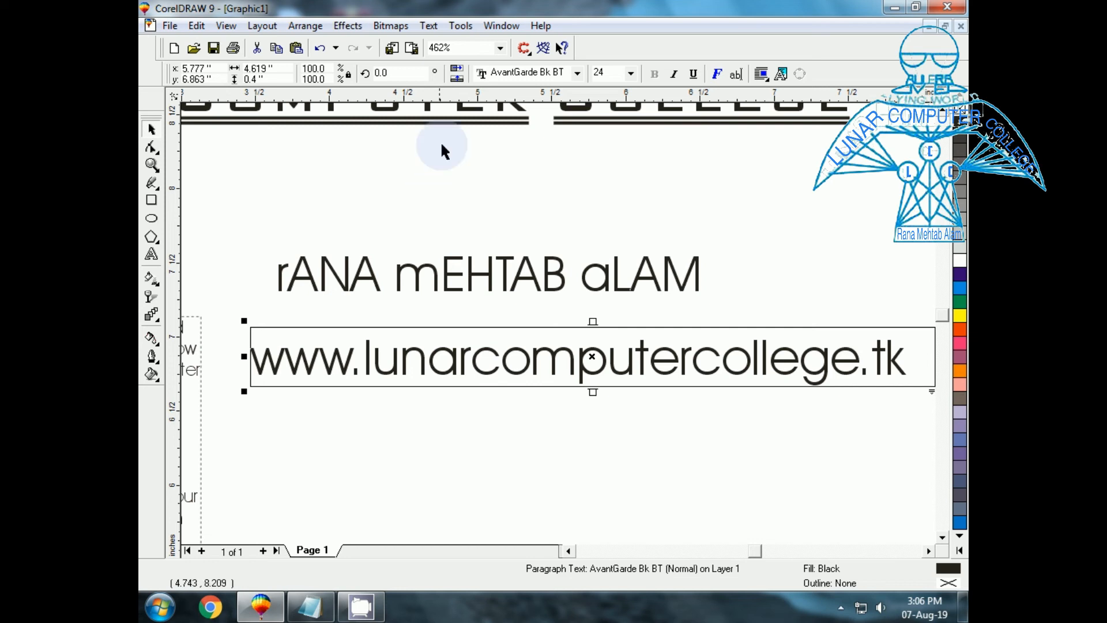
left_click(435, 26)
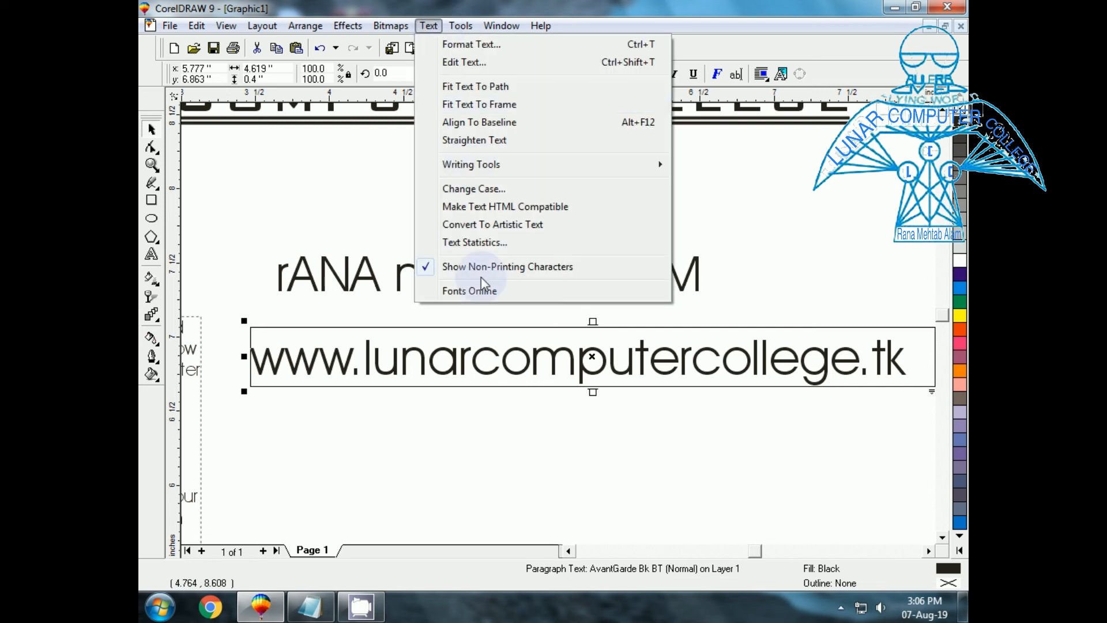
left_click(465, 243)
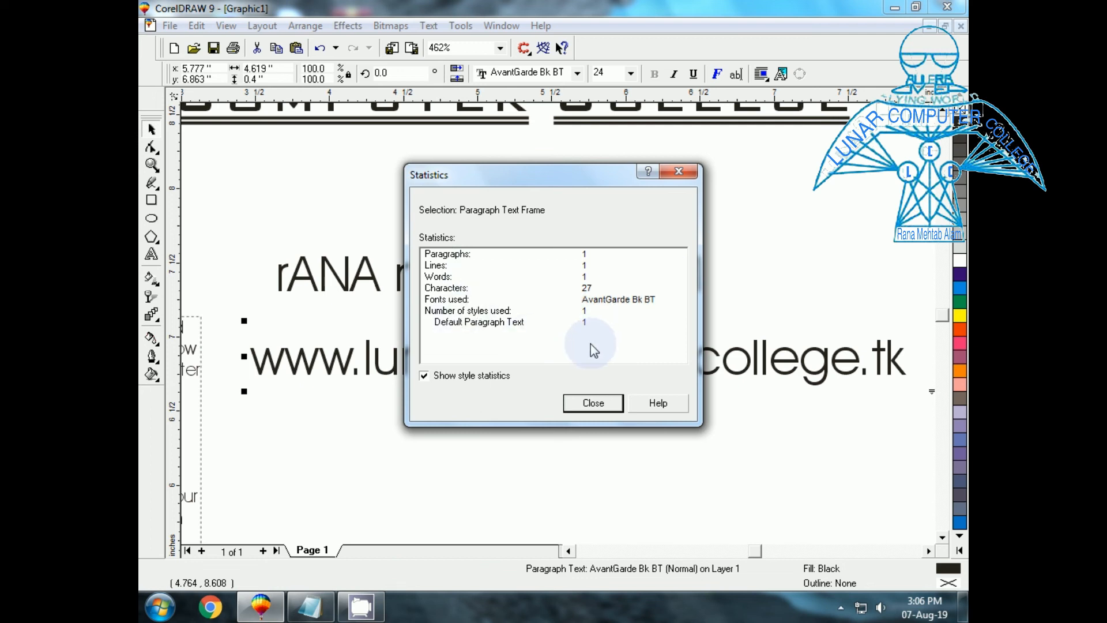
left_click(594, 403)
left_click(427, 26)
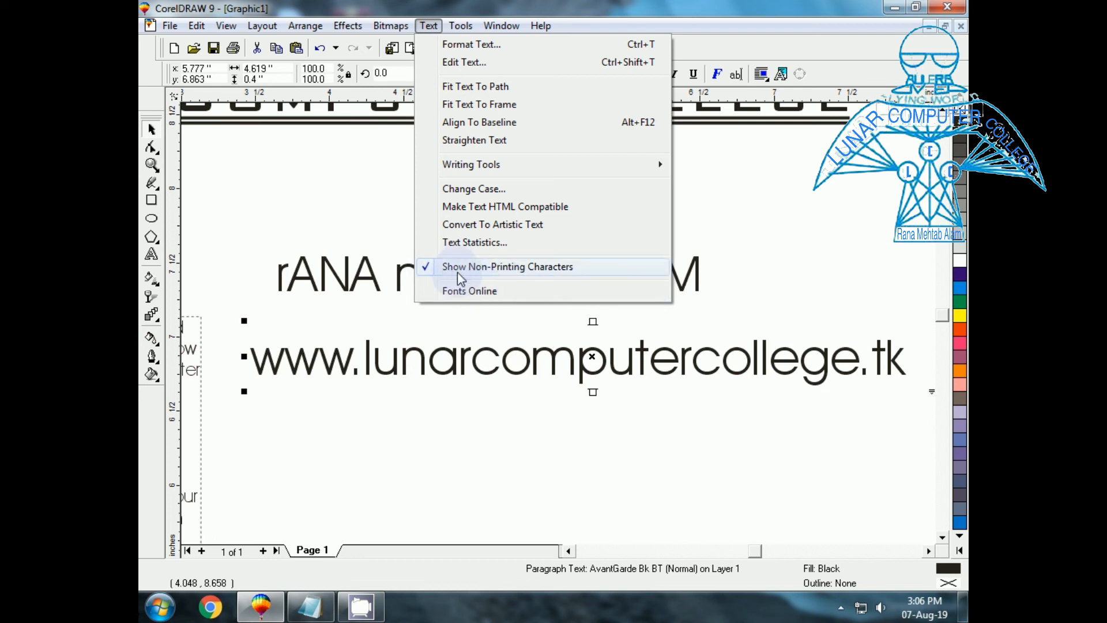
Start a new text line above the name line, typing R after correcting typos.
left_click(455, 469)
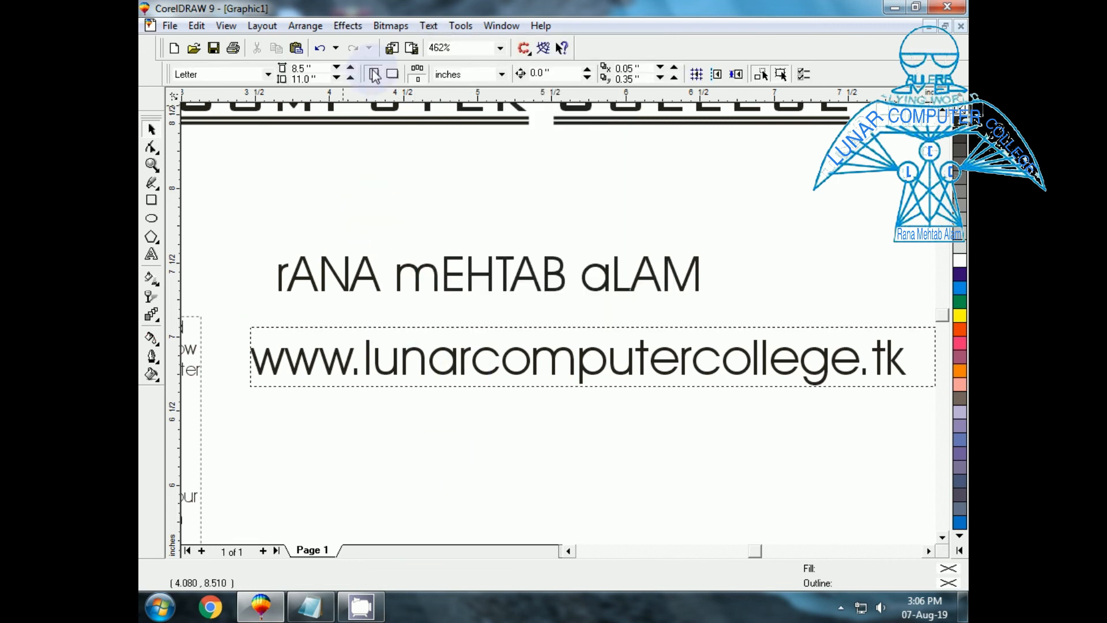
left_click(151, 255)
left_click(335, 215)
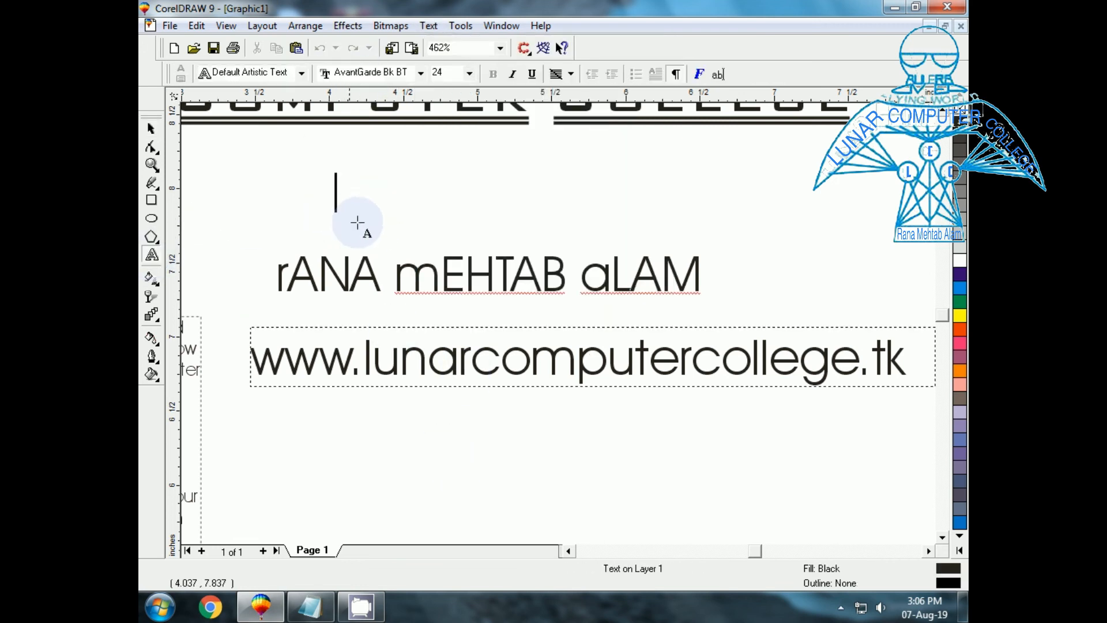
type("rrt")
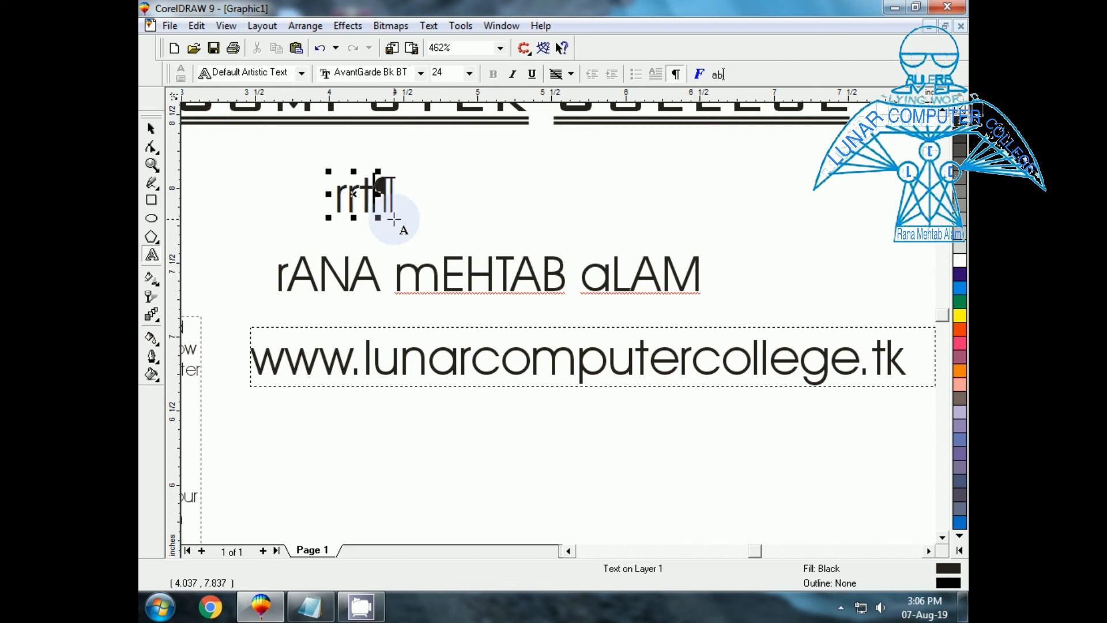
key("BackSpace")
key("BackSpace")
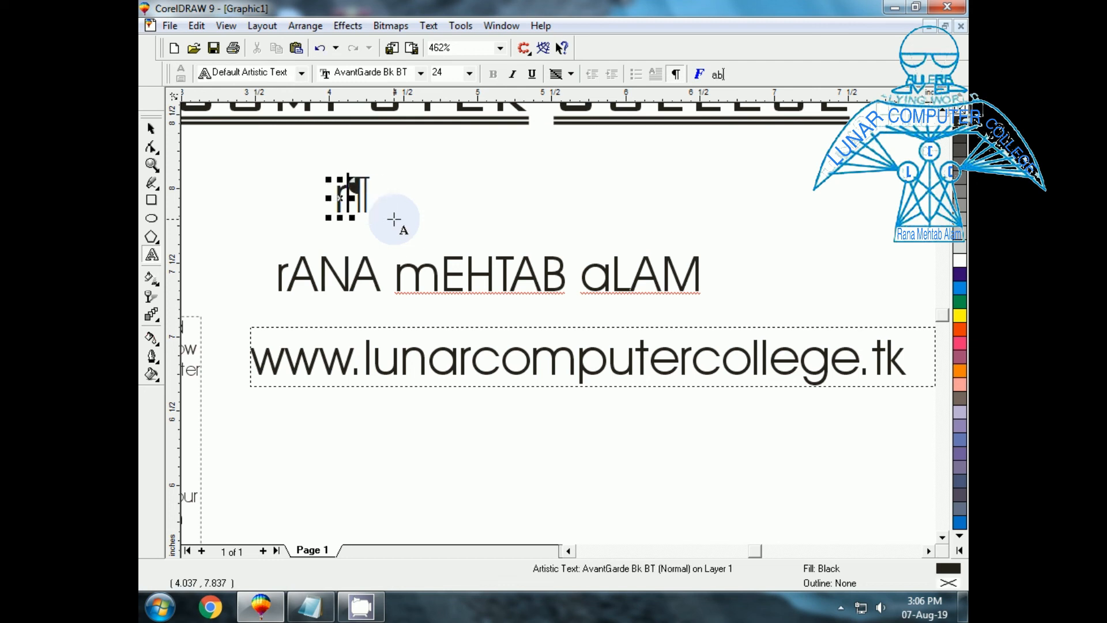
key("BackSpace")
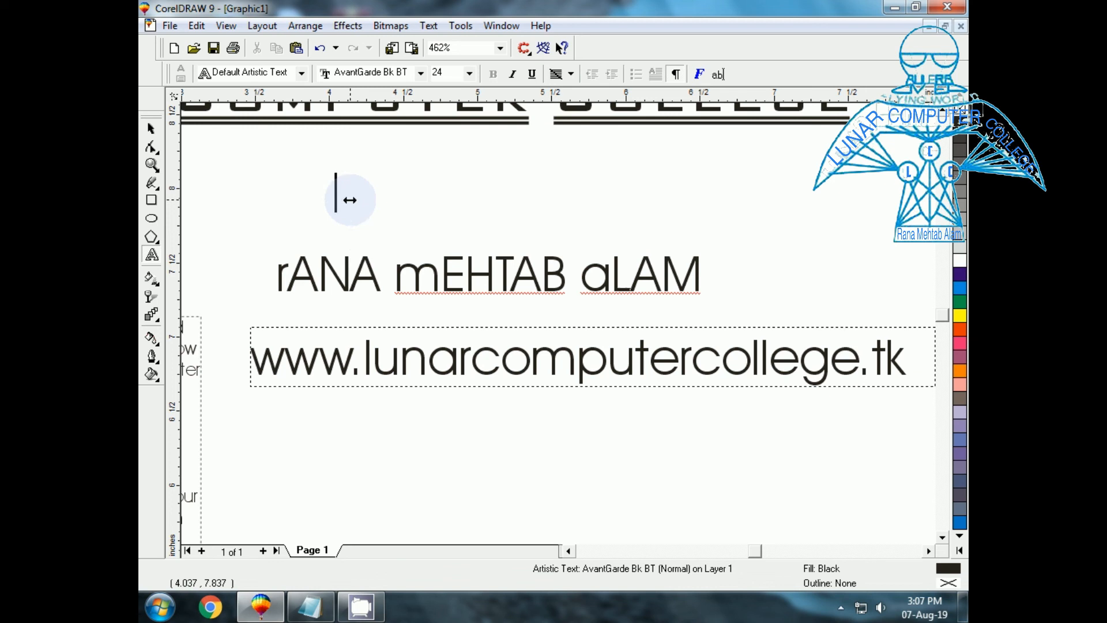
type("R")
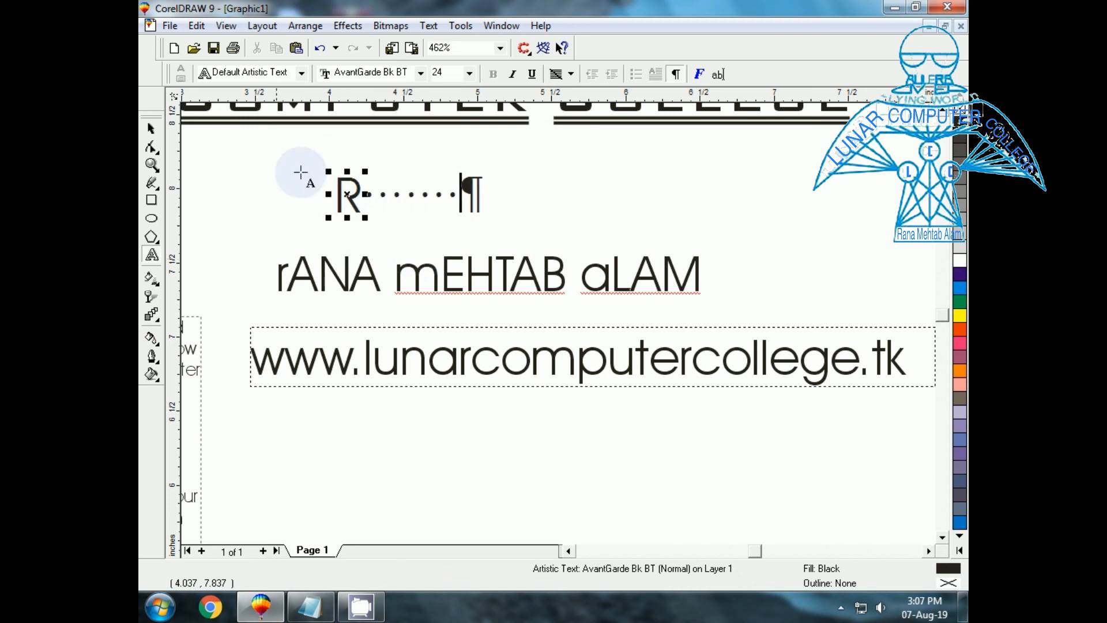
key("BackSpace")
key("BackSpace")
key("BackSpace")
key("BackSpace")
key("BackSpace")
key("BackSpace")
key("BackSpace")
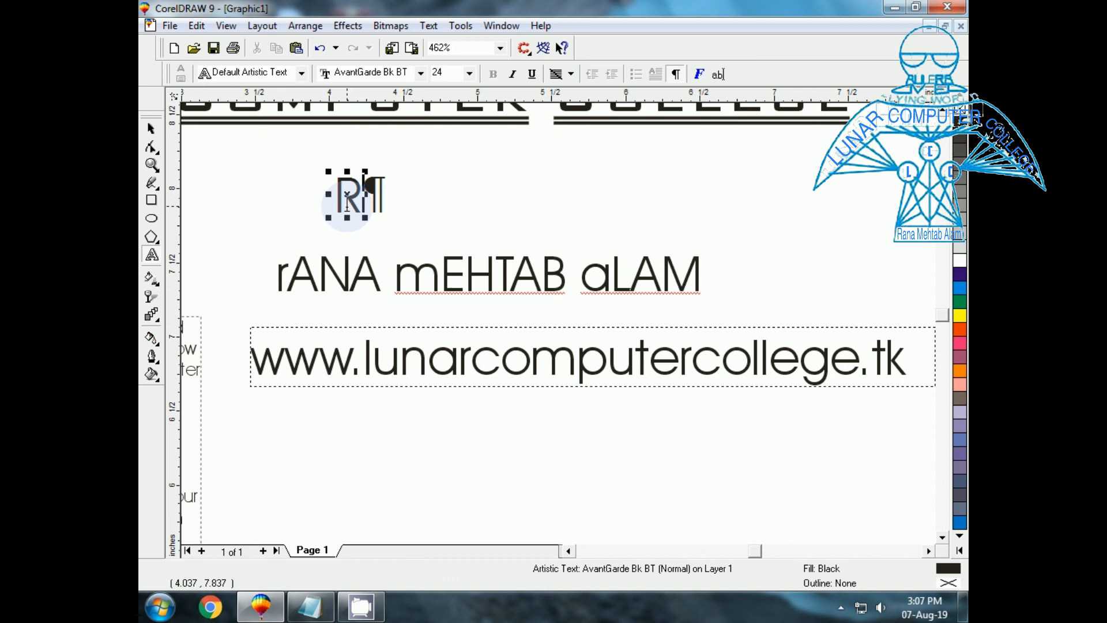
Complete the word Rana, toggling non-printing characters off and back on.
left_click(427, 26)
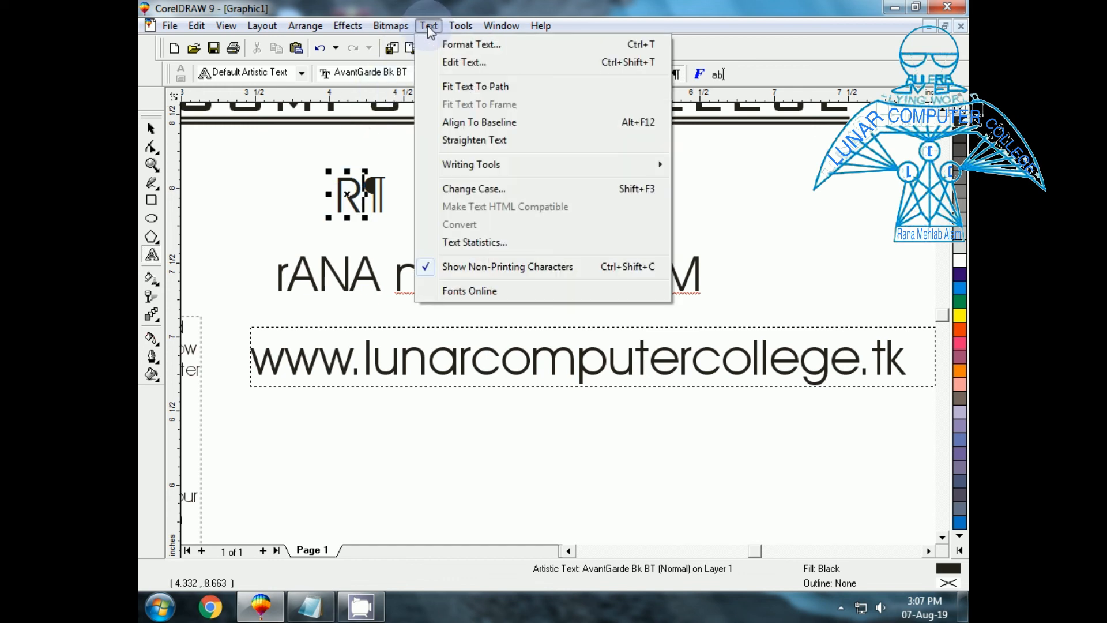
left_click(474, 275)
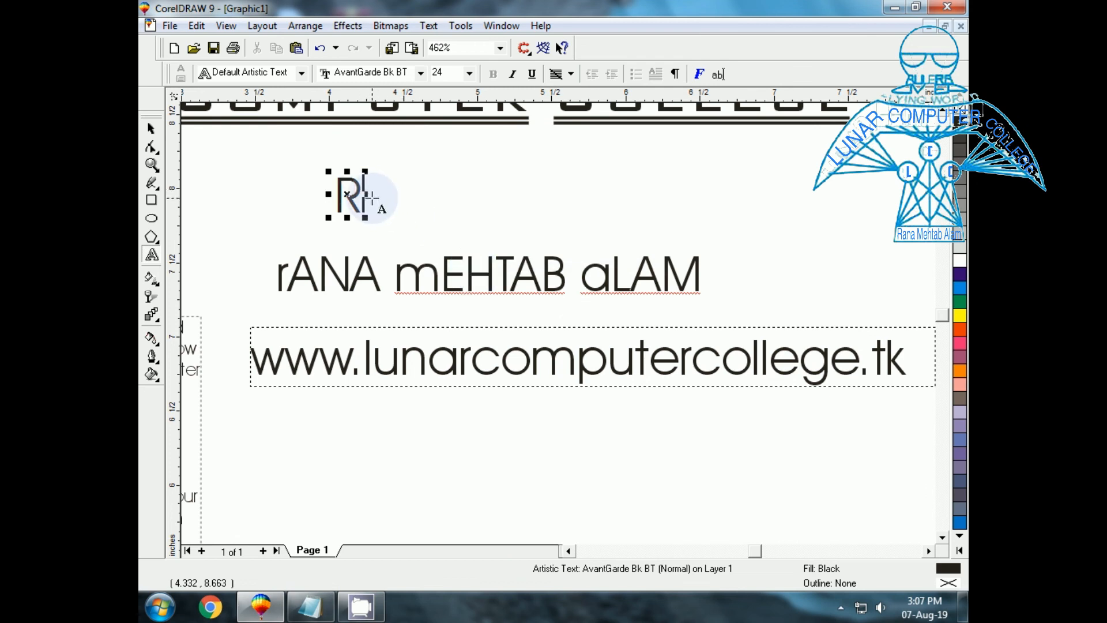
type("ana")
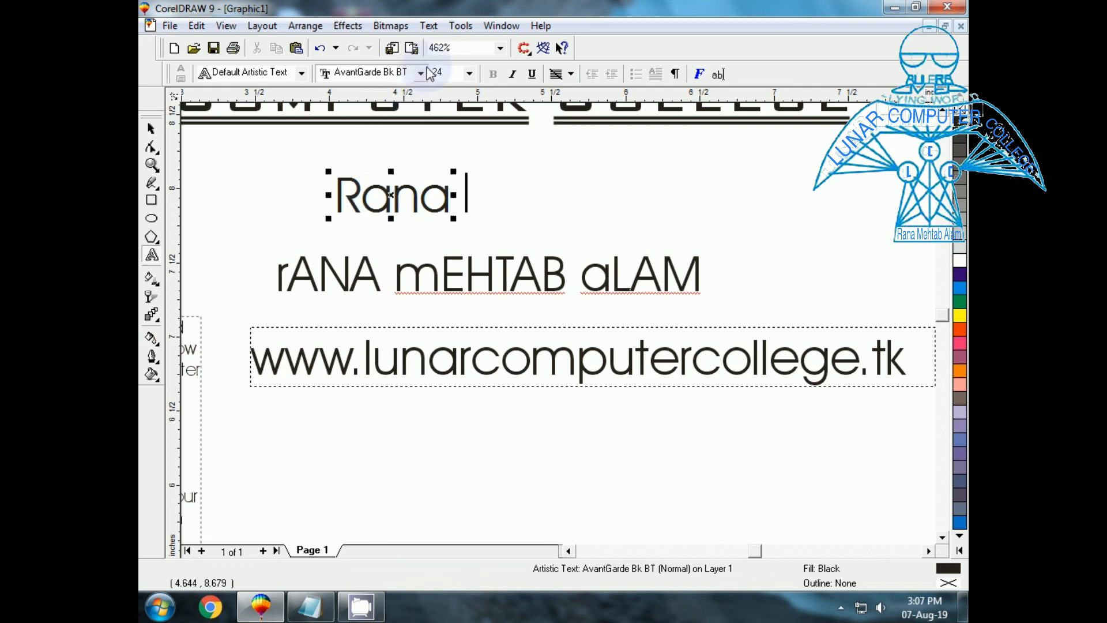
left_click(428, 26)
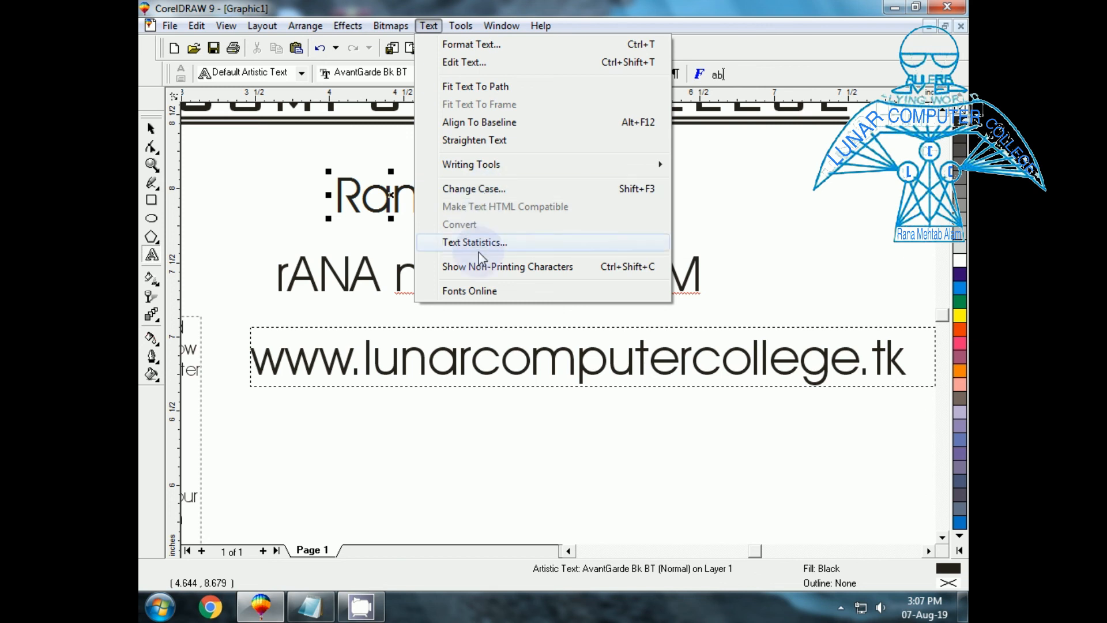
left_click(481, 266)
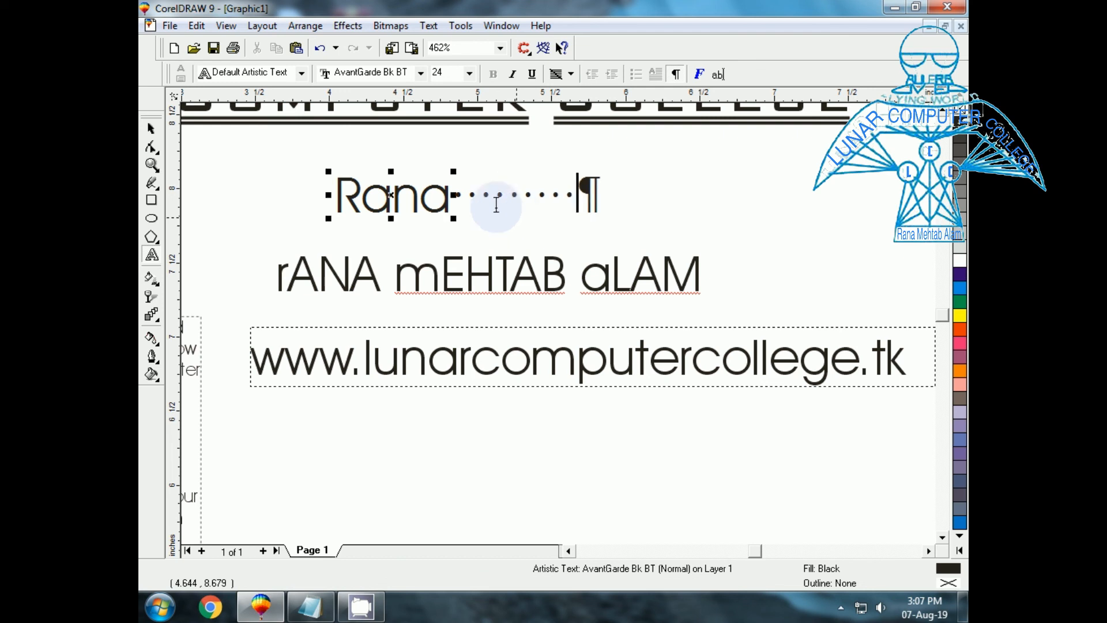
Finish editing, reselect the Rana text, and hide non-printing characters.
left_click(152, 131)
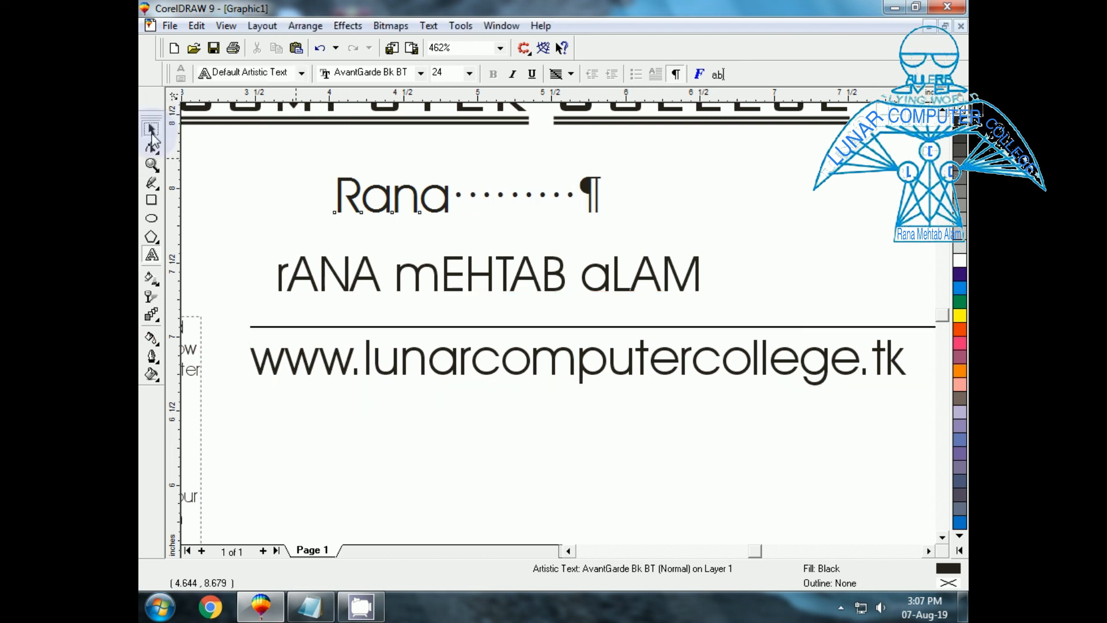
left_click(383, 398)
left_click(436, 212)
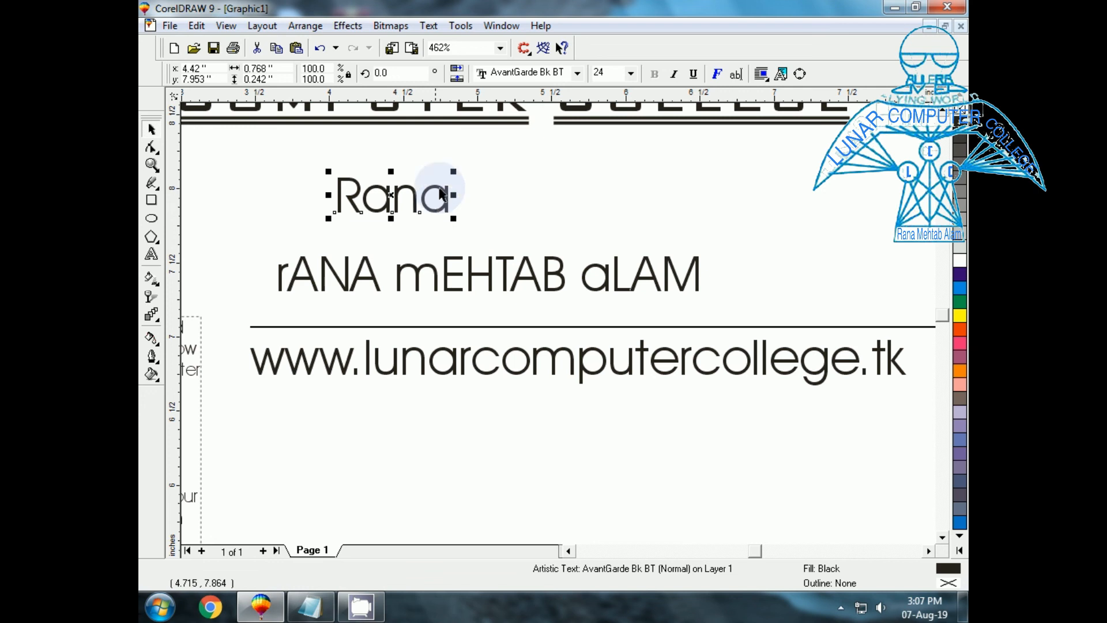
left_click(429, 25)
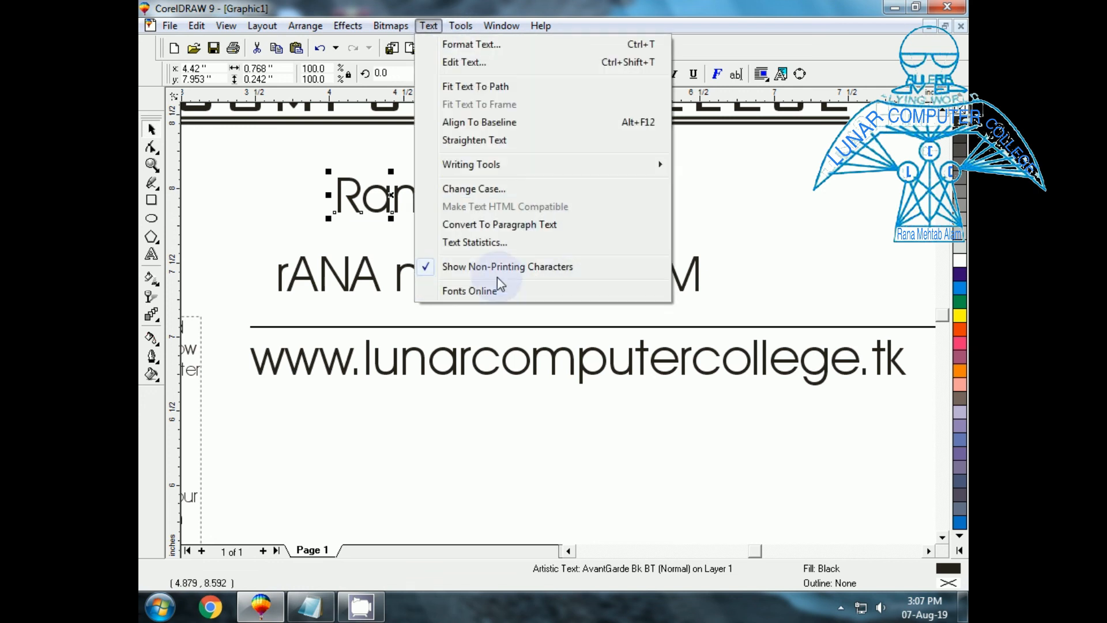
left_click(477, 266)
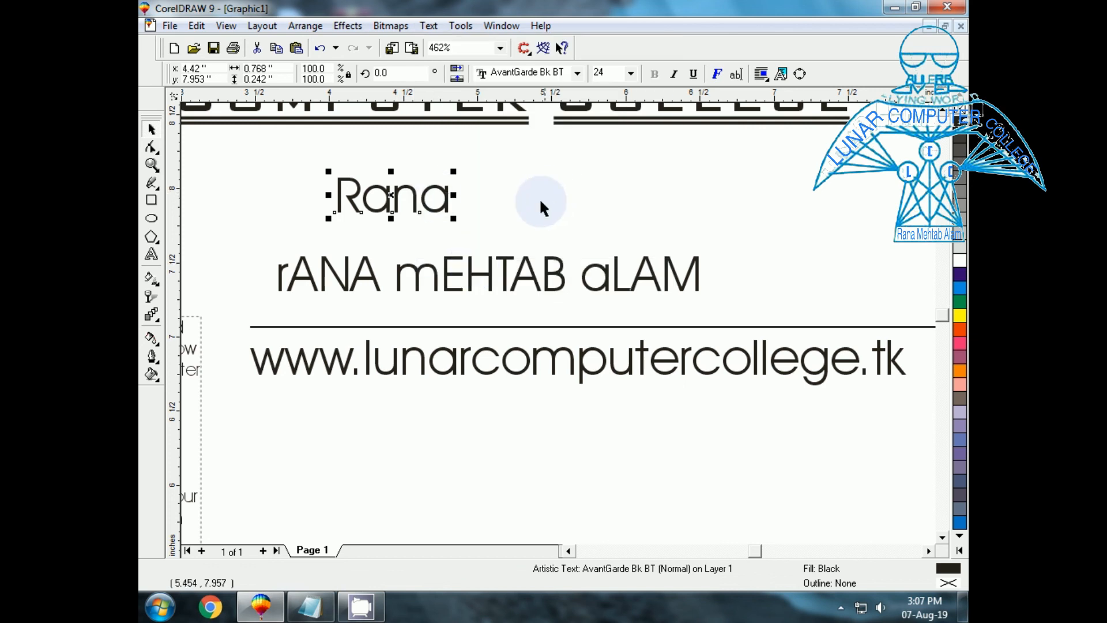
Type Lunar below the URL and show its non-printing characters.
left_click(152, 254)
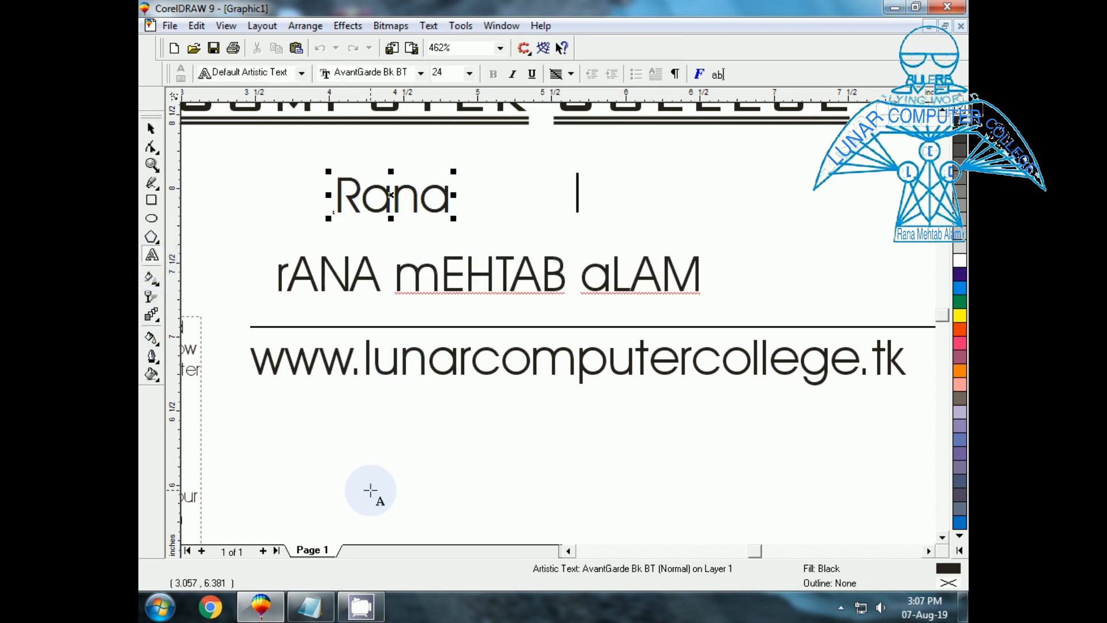
left_click(370, 487)
type("Lunar")
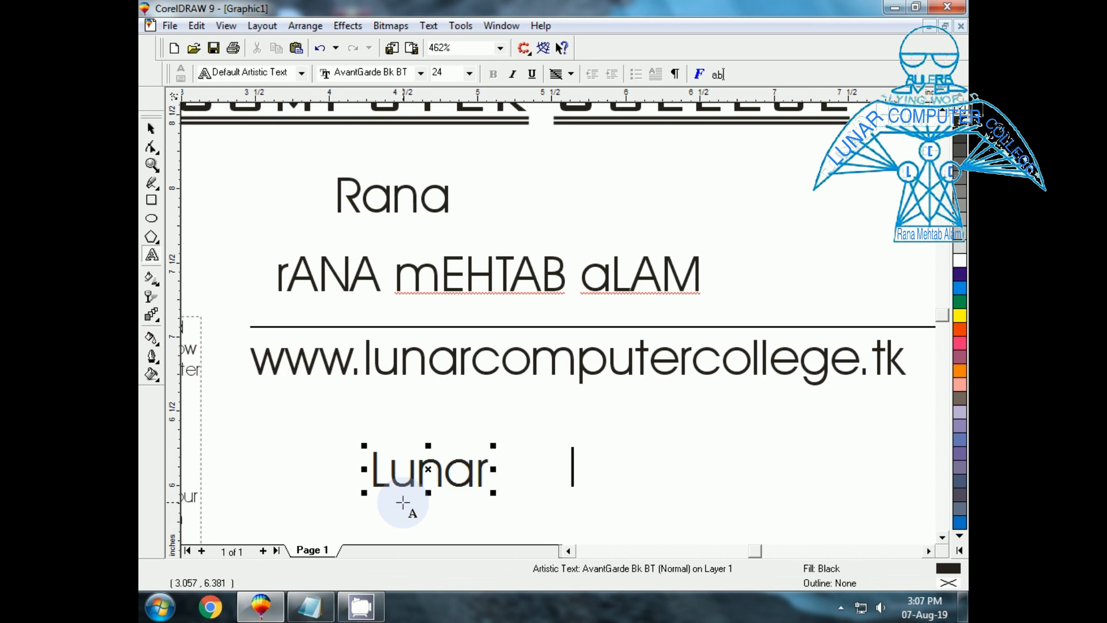
left_click(429, 26)
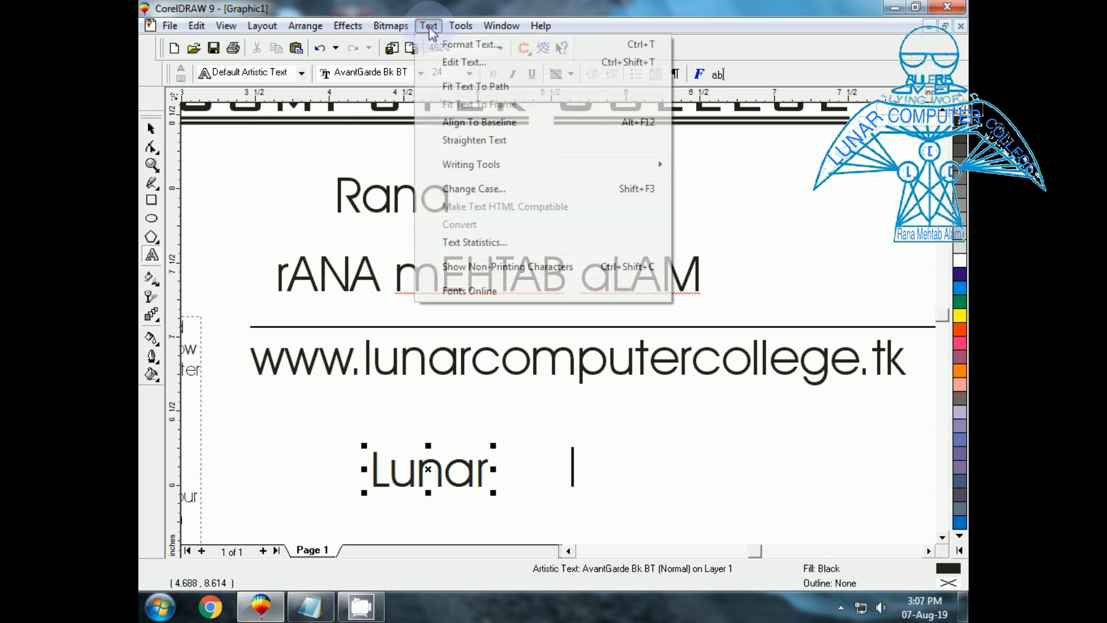
left_click(499, 269)
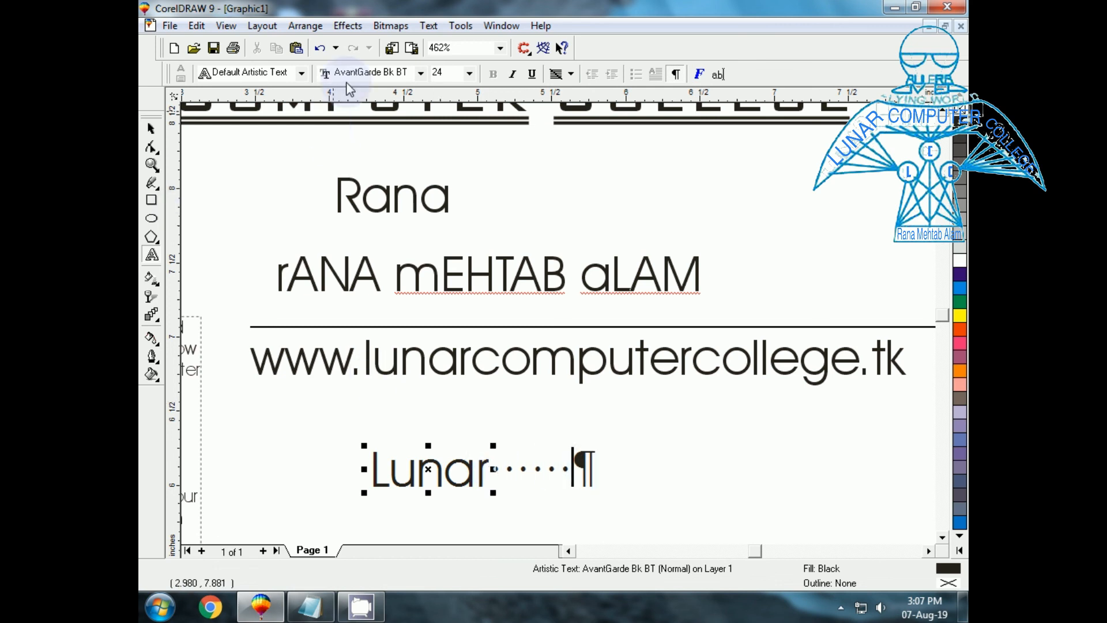
Try Fonts Online in the browser, then return to CorelDRAW without changes.
left_click(426, 27)
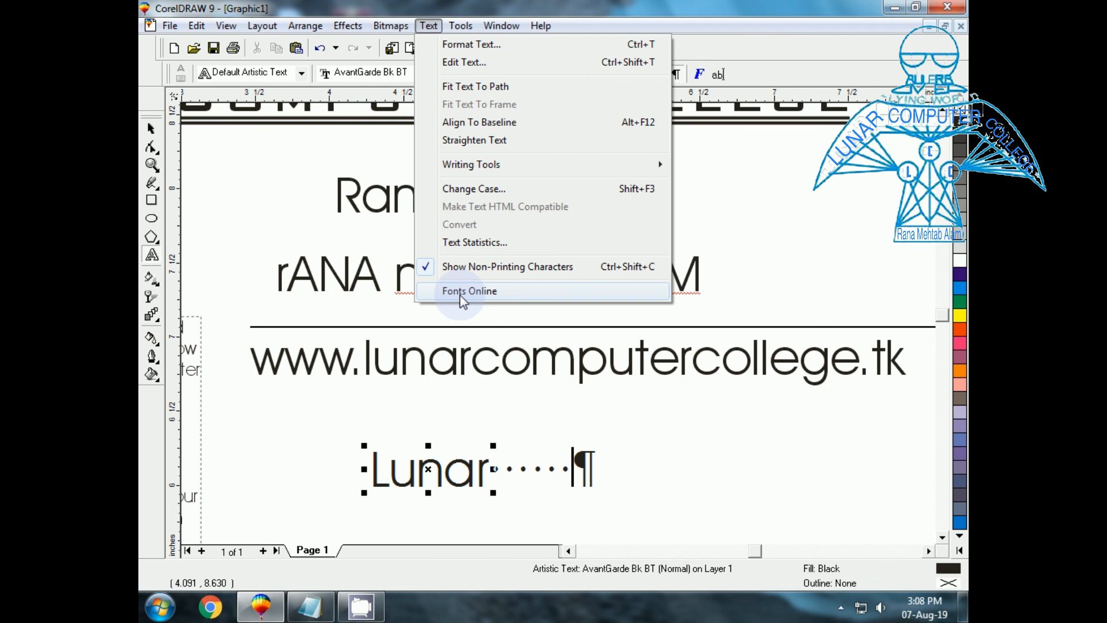
left_click(461, 292)
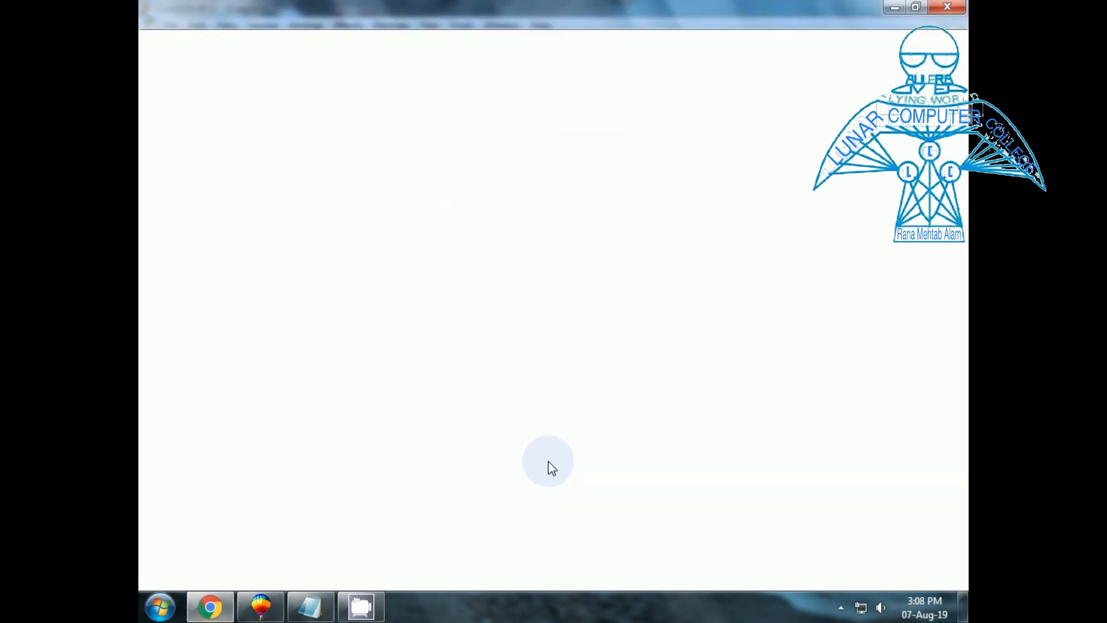
left_click(253, 609)
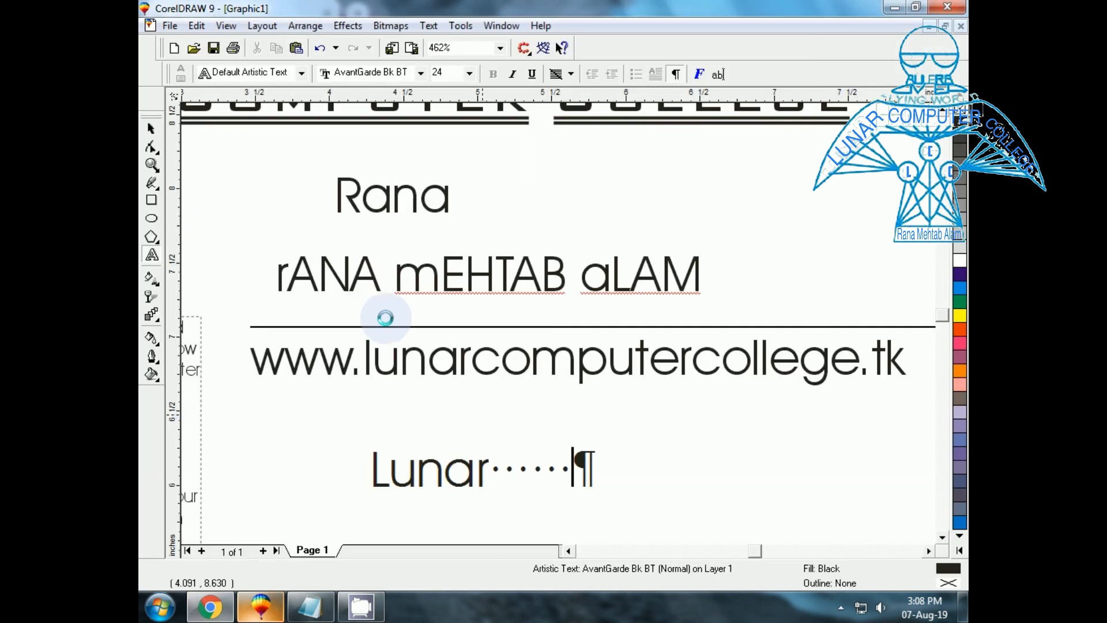
left_click(433, 29)
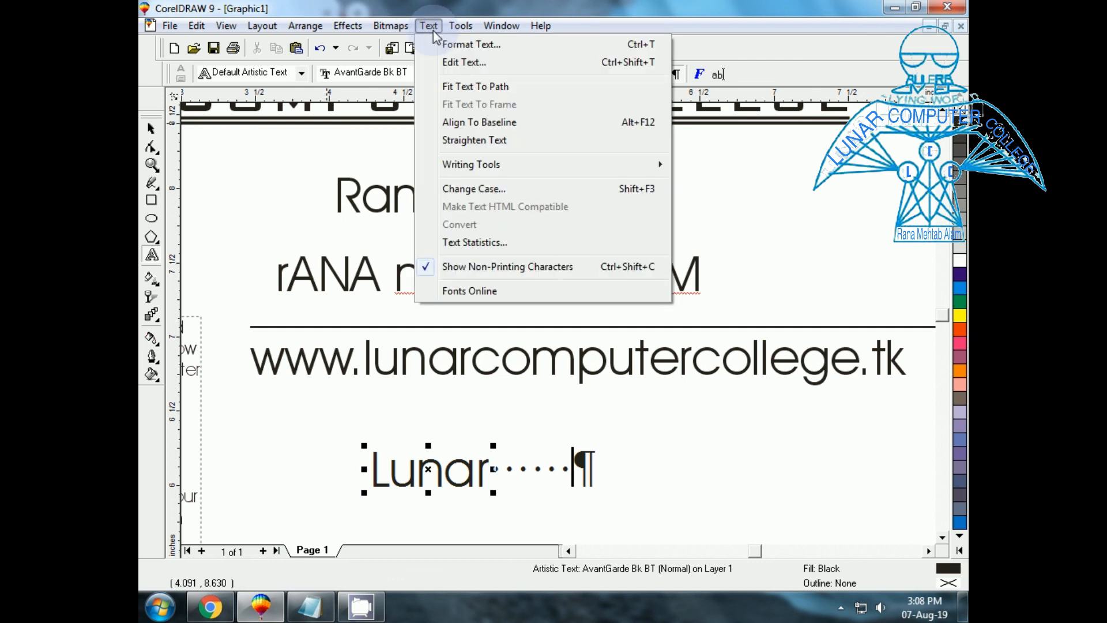
mouse_move(462, 28)
mouse_move(423, 26)
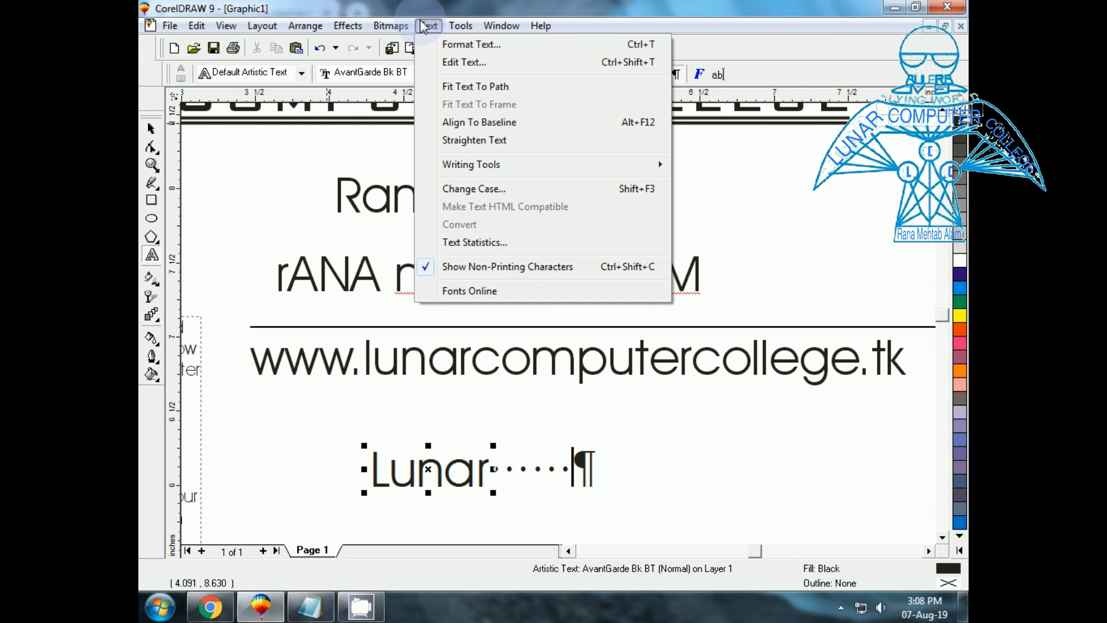
left_click(421, 21)
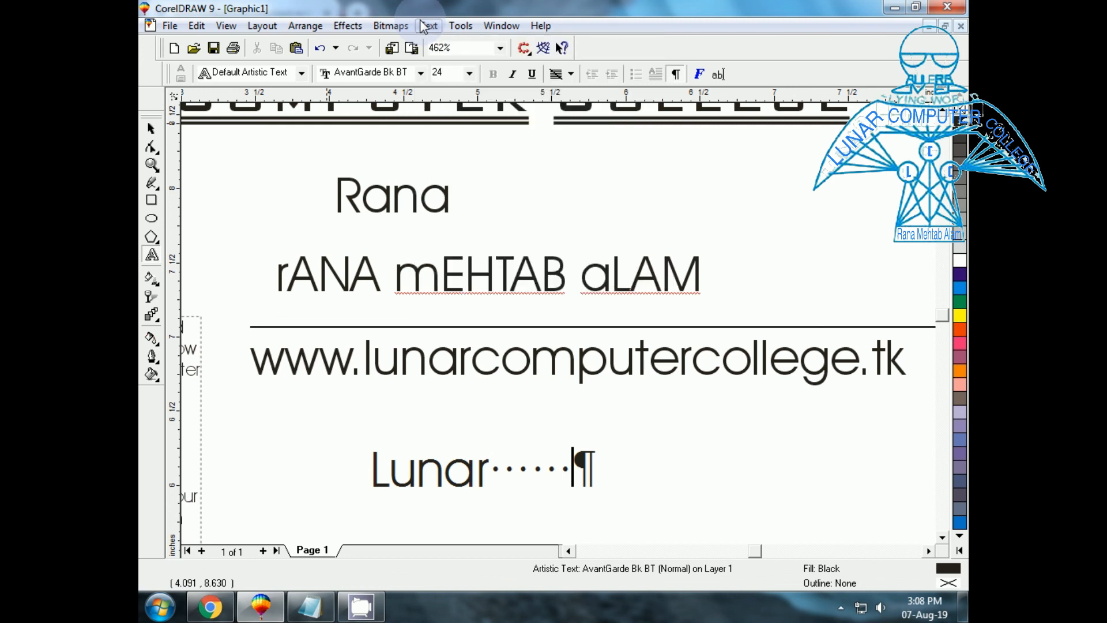